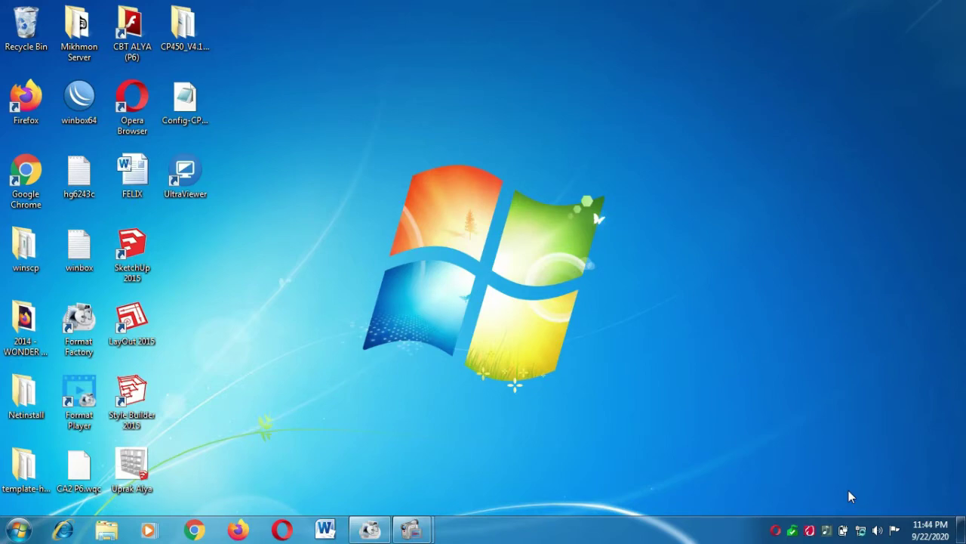
Open the wired connection's IPv4 properties and switch to a manually assigned address
left_click(863, 531)
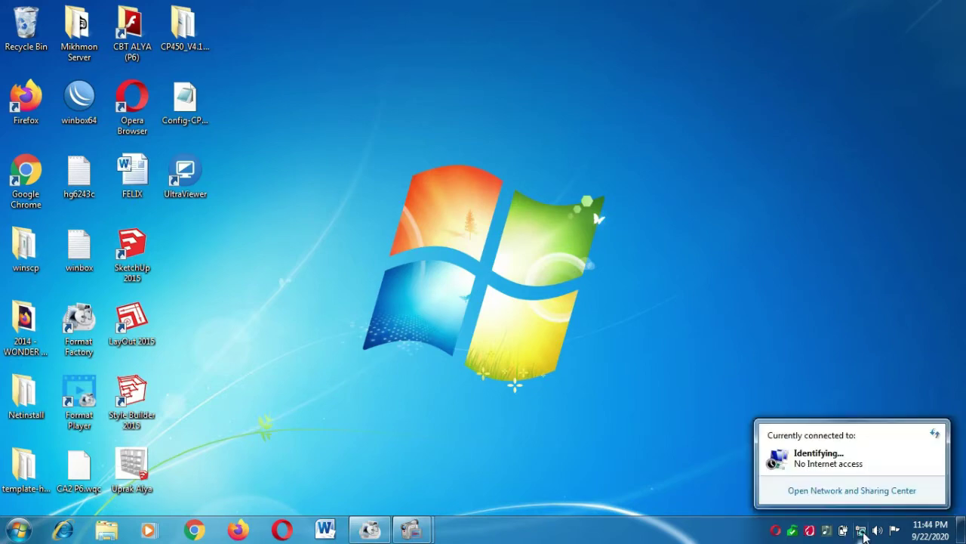
left_click(861, 489)
left_click(545, 230)
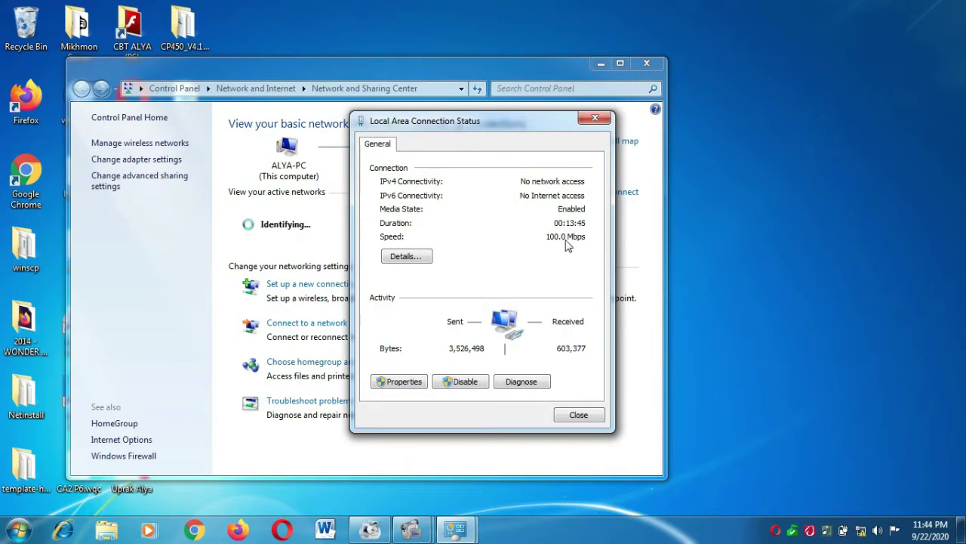
left_click(407, 383)
double_click(498, 298)
left_click(487, 289)
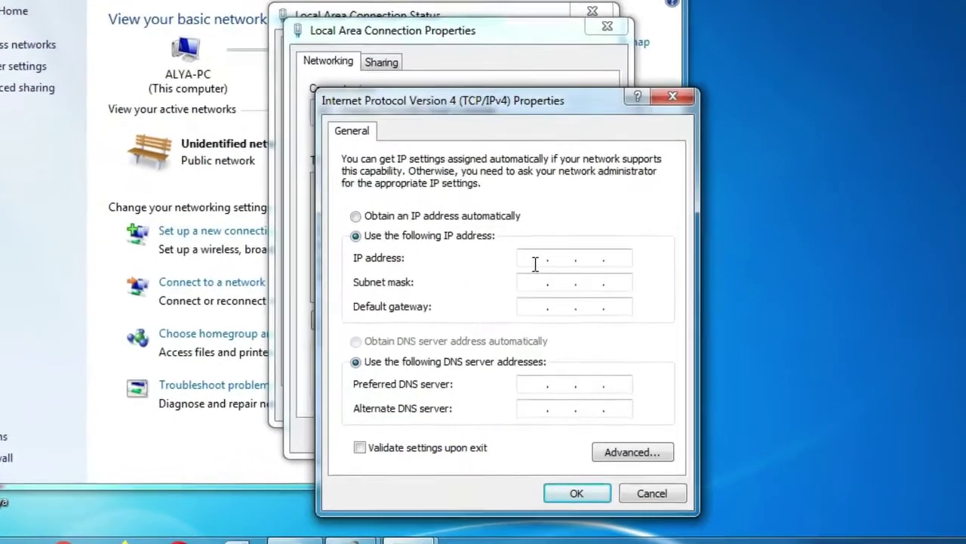
Enter IP 192.168.0.9, mask 255.255.255.0 and gateway 192.168.0.254, then apply
left_click(534, 261)
type("192.")
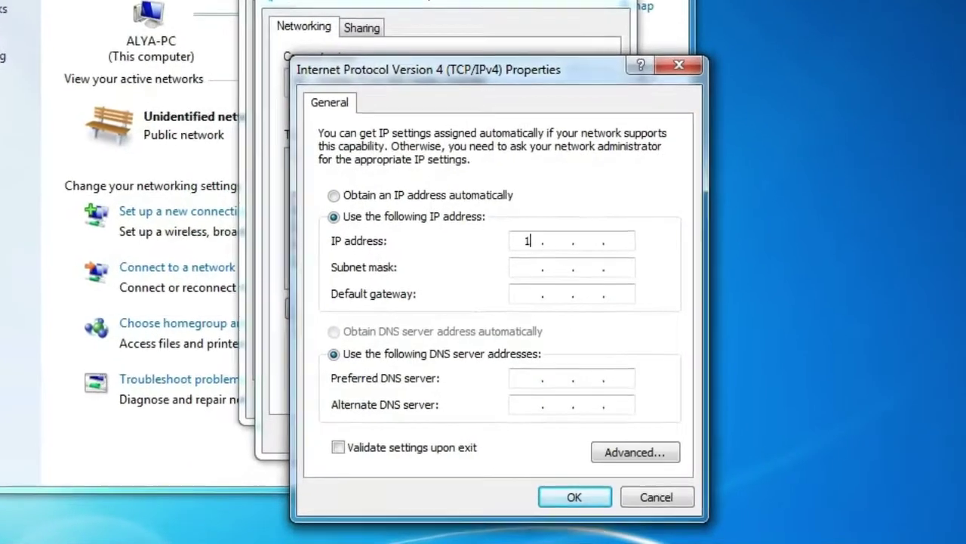
type("168.")
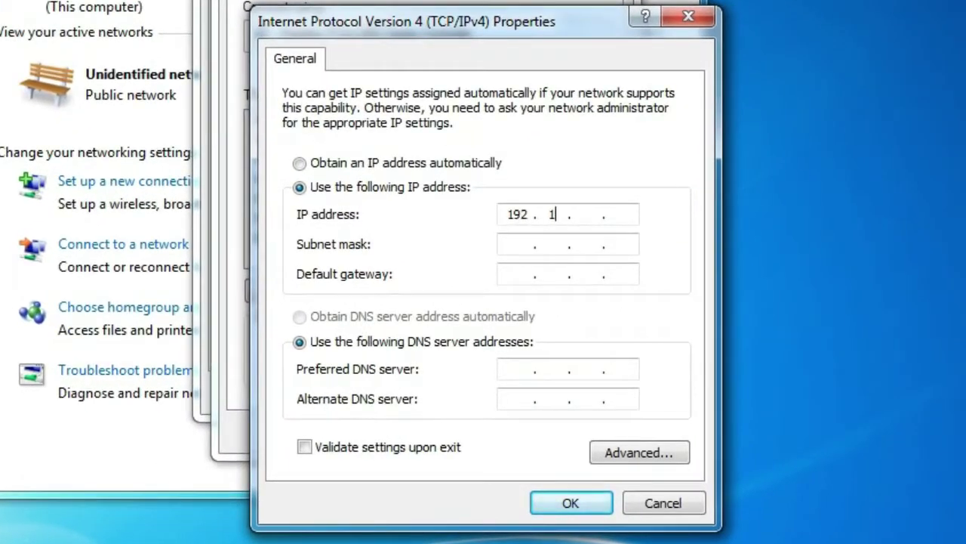
type("0.9")
left_click(509, 248)
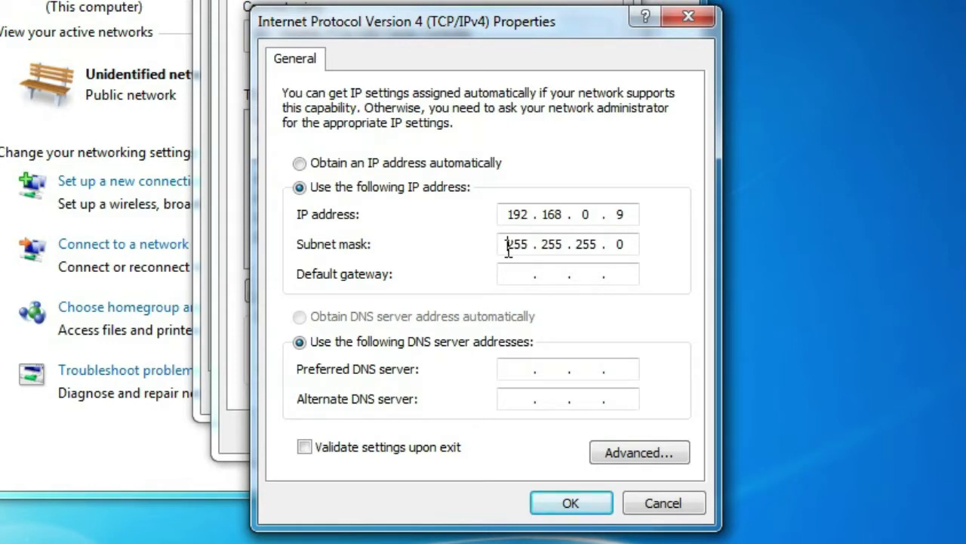
left_click(517, 273)
type("192 . 168 .")
type("0.254")
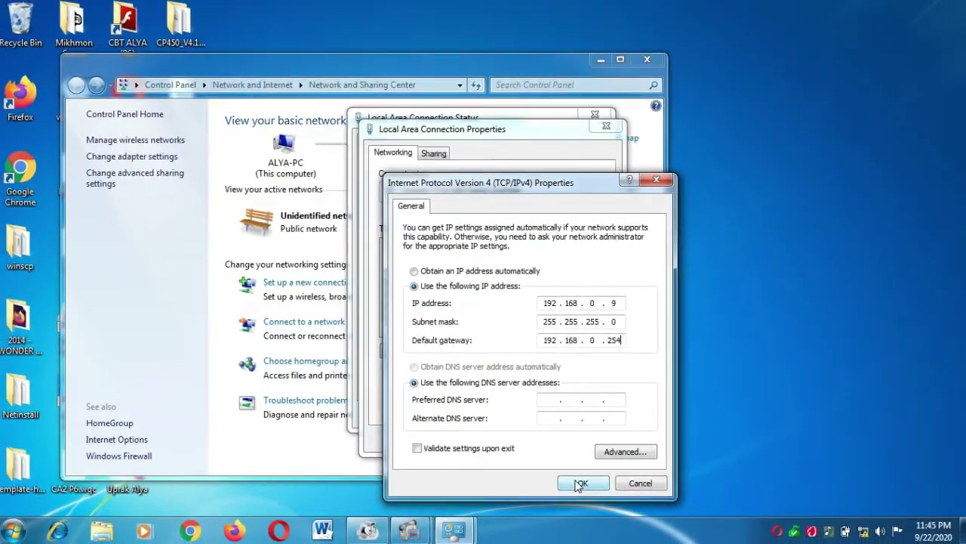
left_click(576, 487)
left_click(534, 440)
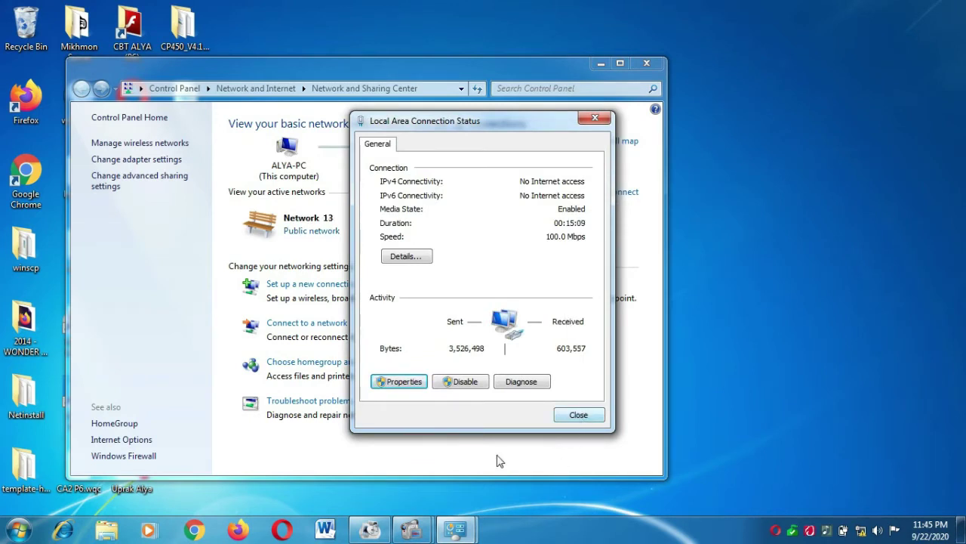
Load 192.168.0.254 in Firefox to reach the CP450 login page
left_click(240, 528)
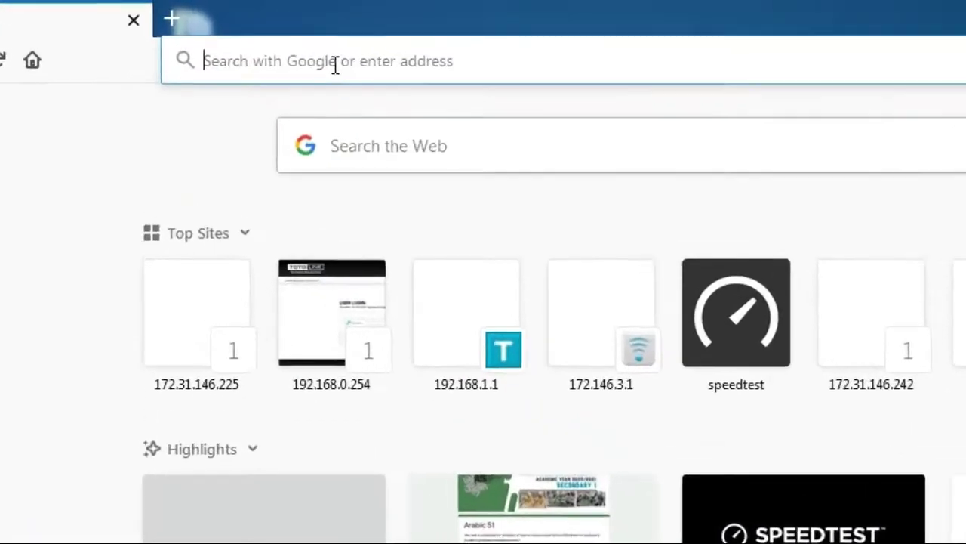
left_click(273, 38)
type("1")
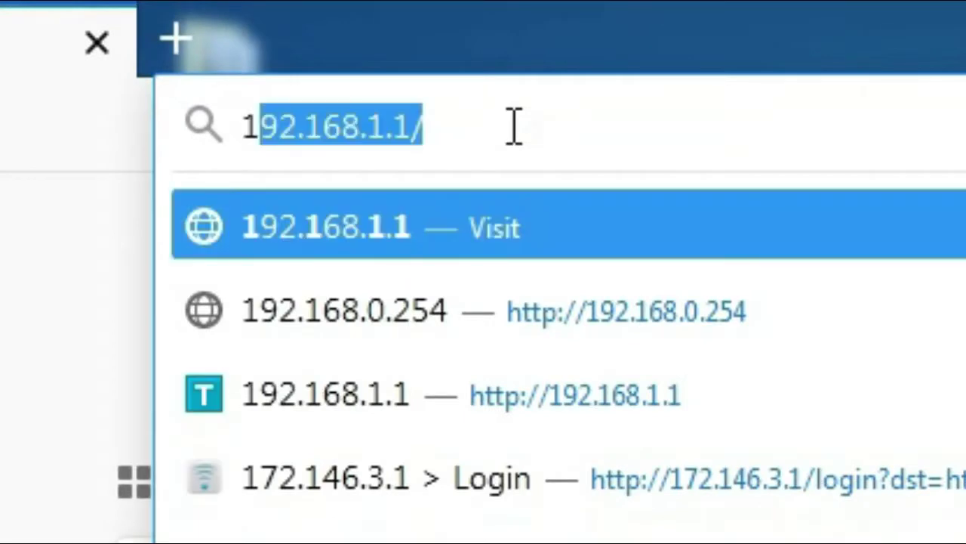
type("92")
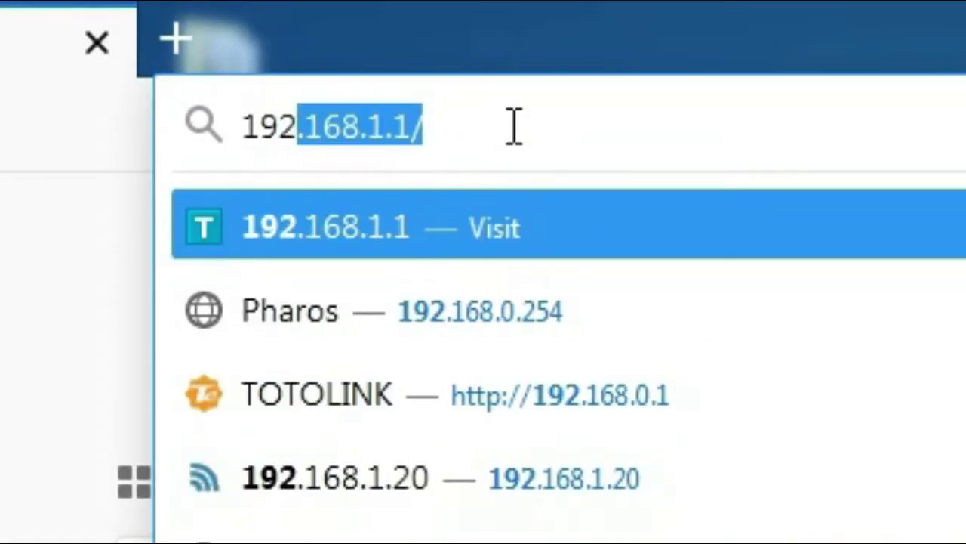
type(".1")
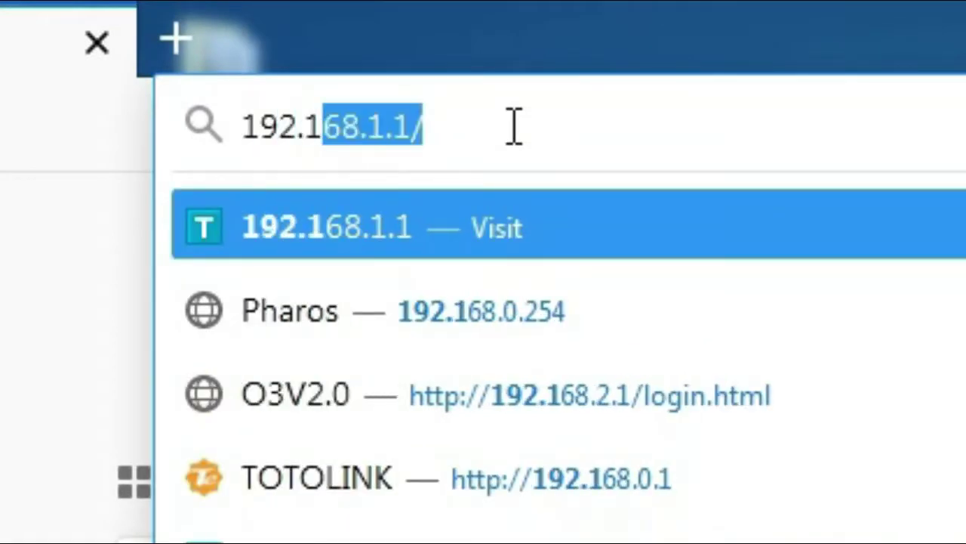
type("68.0.254")
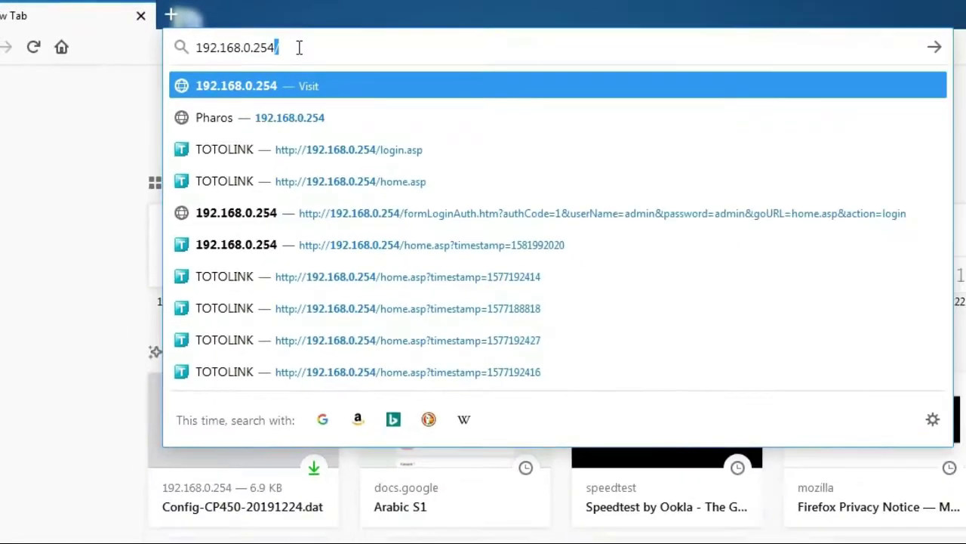
key("Return")
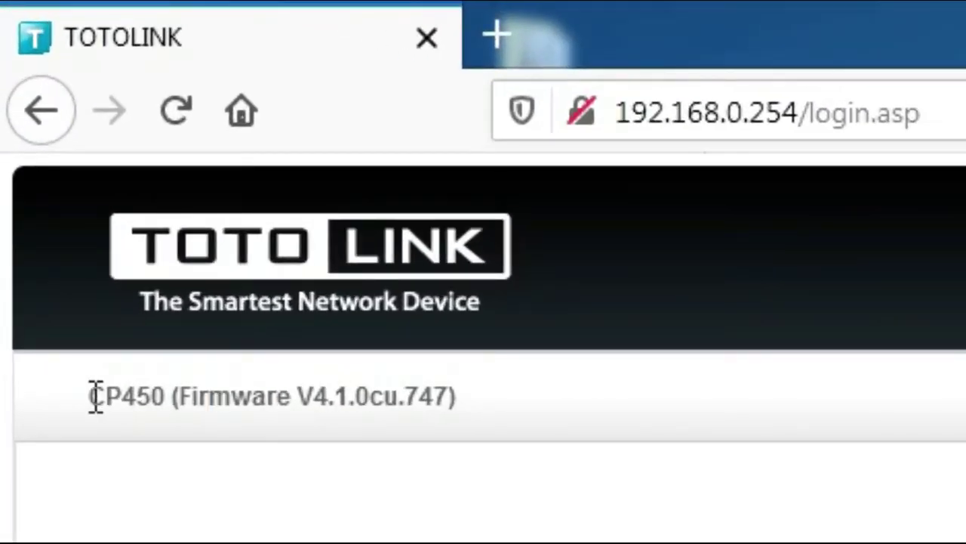
Note firmware V4.1.0cu.747, log in with the access point password, and save it in Firefox
left_click_drag(96, 393, 504, 386)
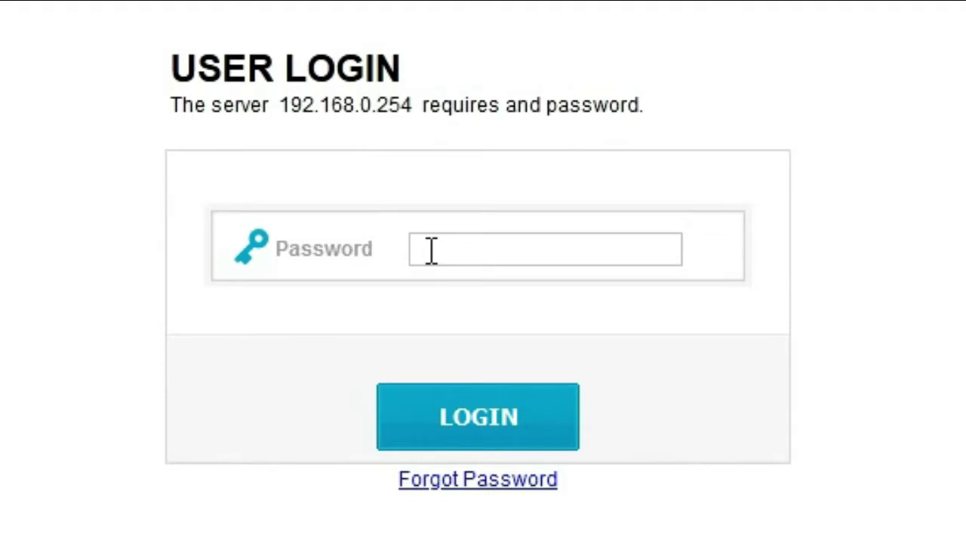
left_click(462, 423)
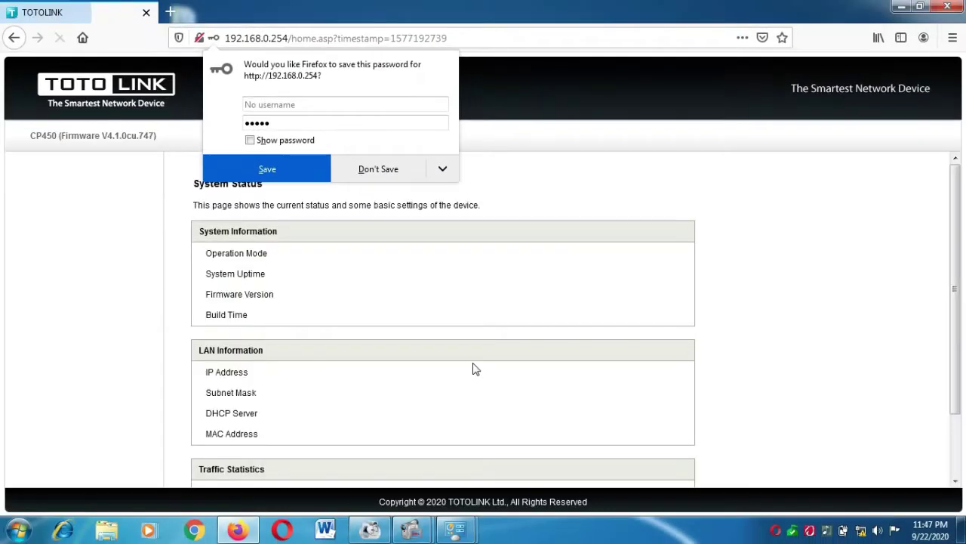
left_click(326, 173)
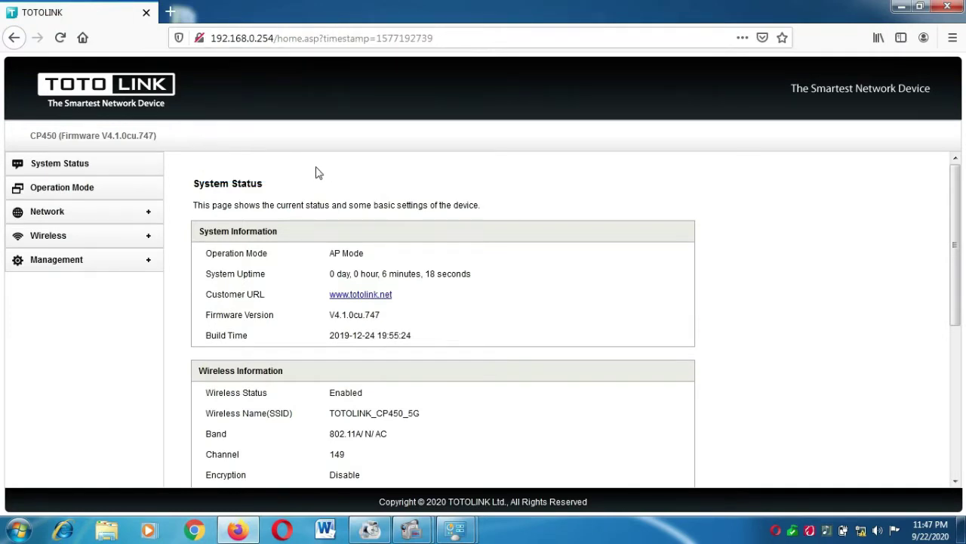
Open the Operation Mode page and preview the WISP Mode settings
scroll(317, 173, "down", 2)
left_click(83, 190)
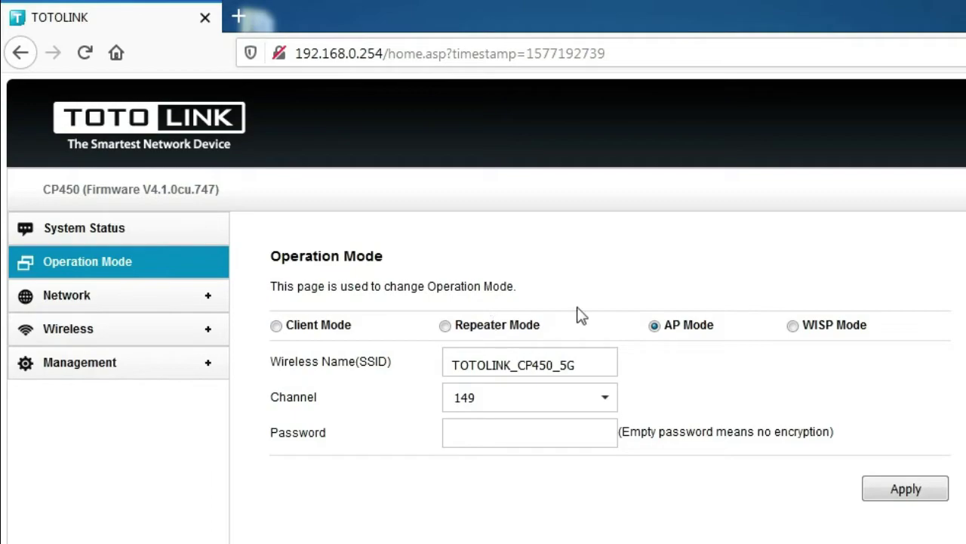
left_click(820, 326)
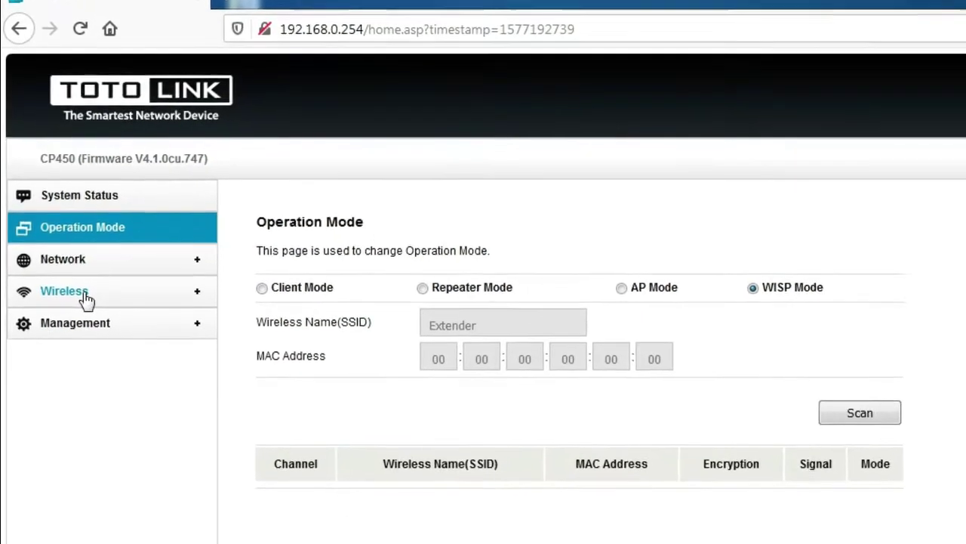
Open Wireless Basic Setting and check the channel list, leaving channel 149 unchanged
left_click(80, 266)
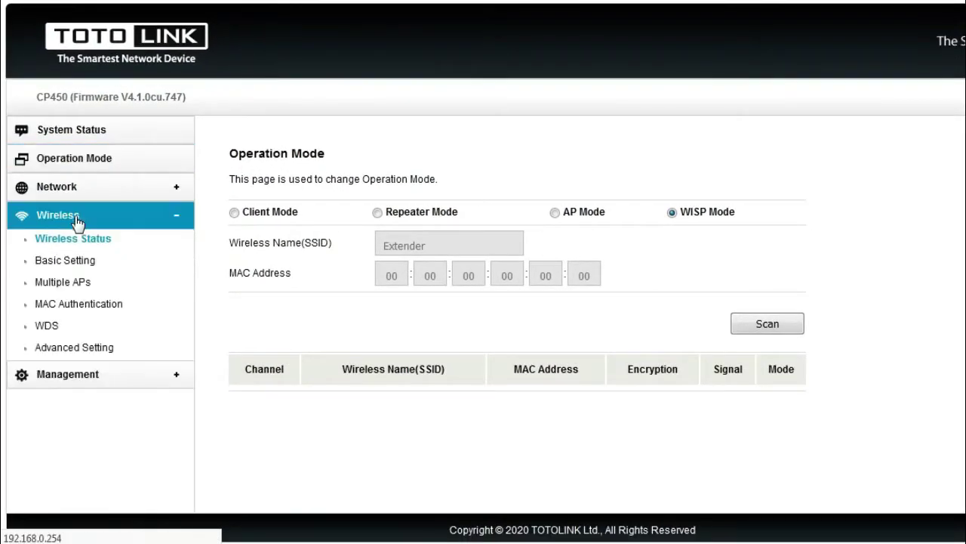
left_click(73, 264)
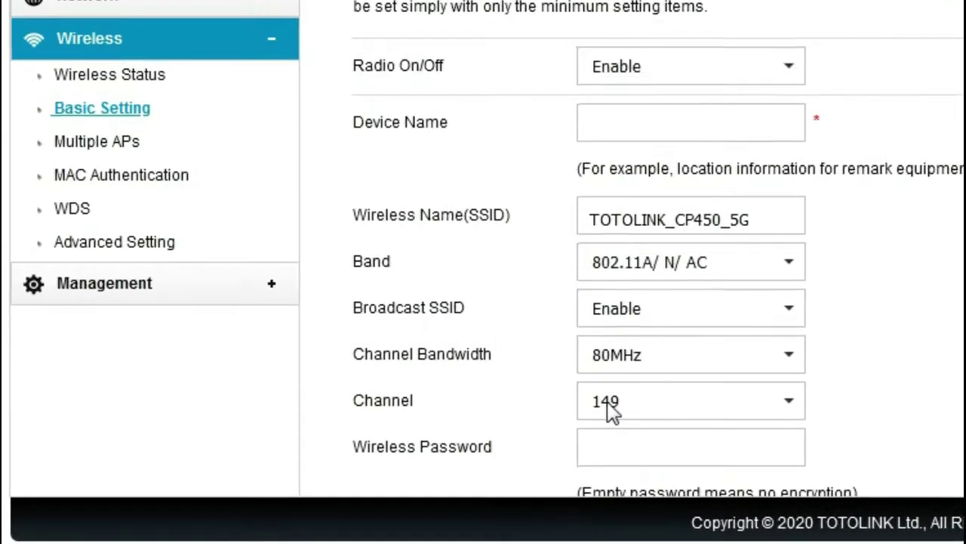
left_click(610, 407)
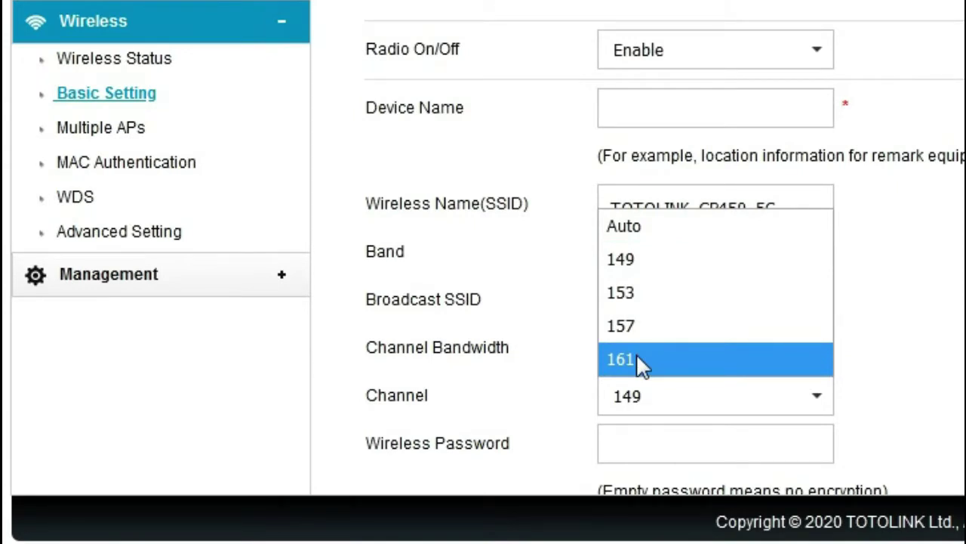
key("Escape")
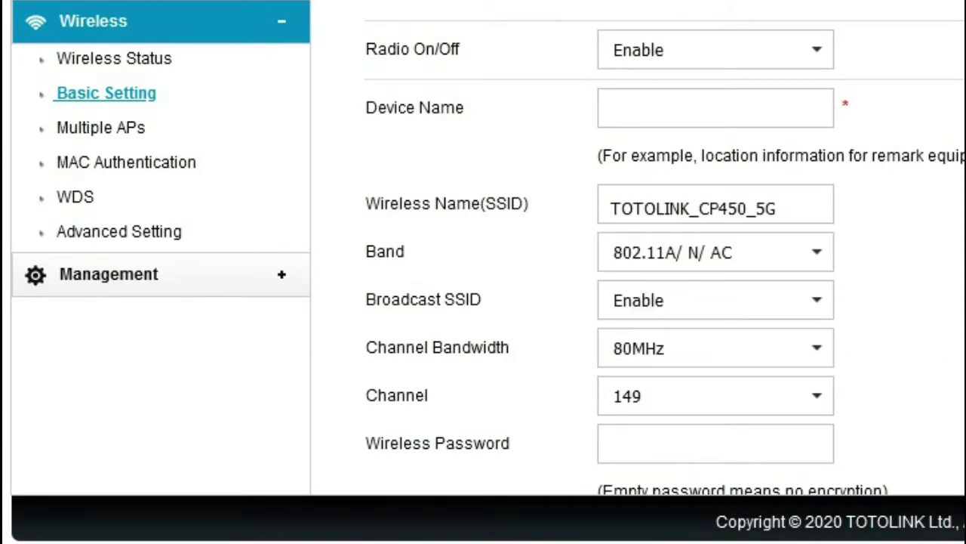
scroll(664, 265, "down", 3)
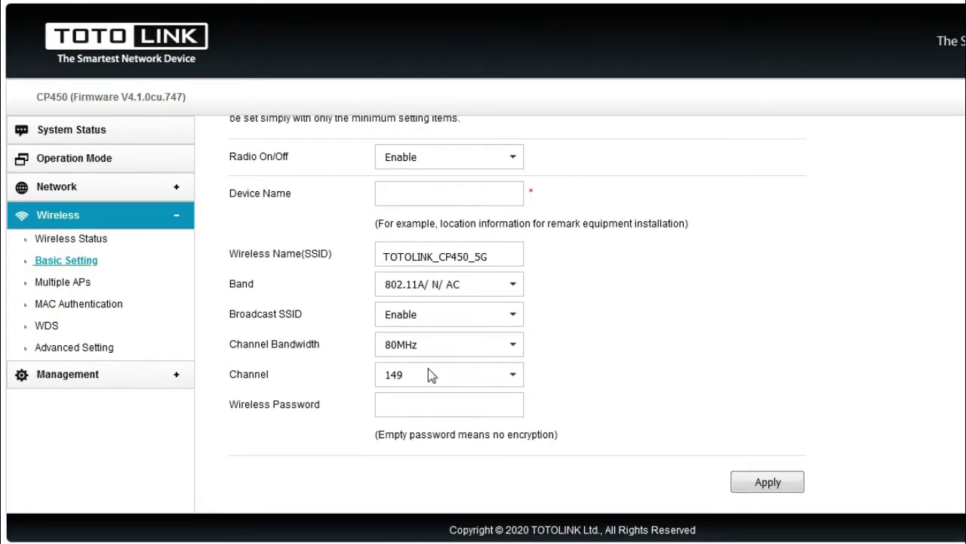
Preview Client, Repeater and WISP modes, including a network scan, then return to AP Mode
scroll(430, 376, "down", 1)
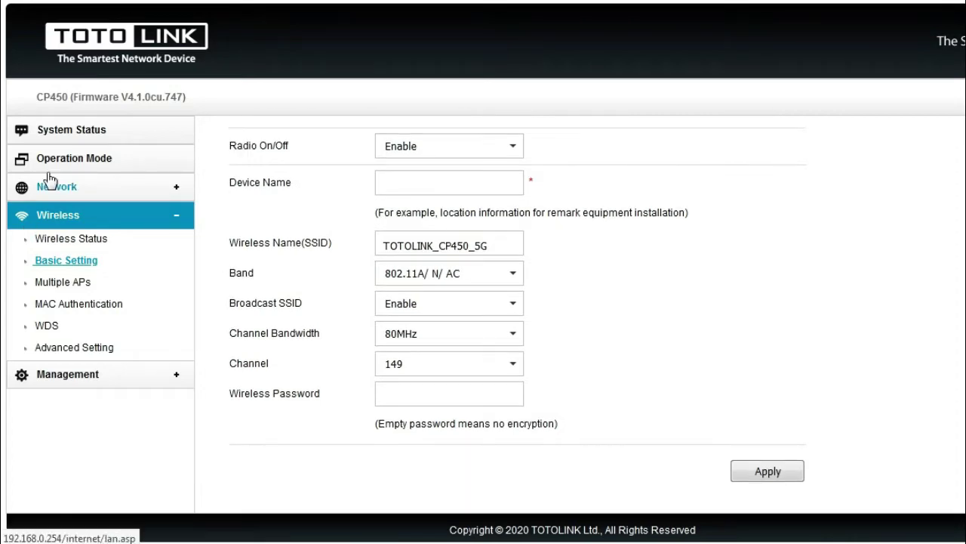
left_click(65, 168)
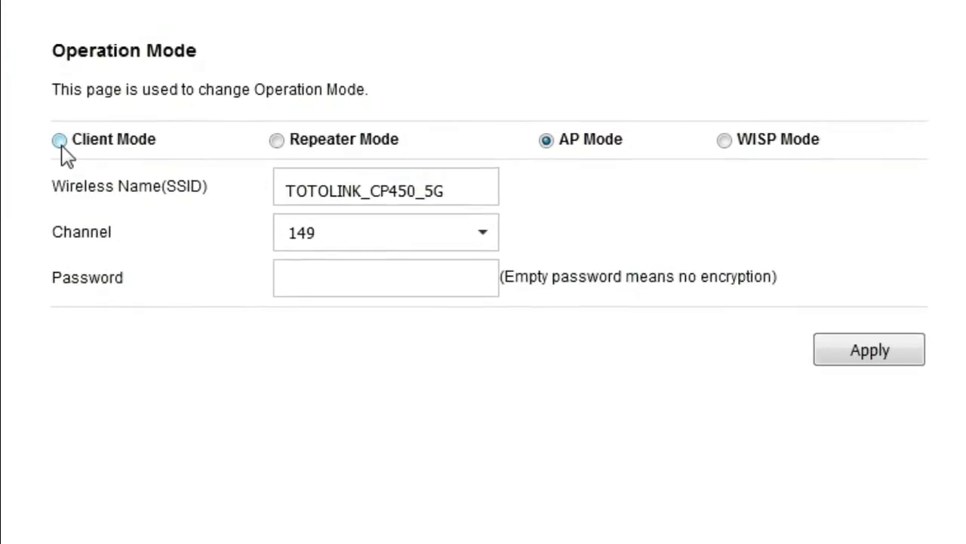
left_click(154, 178)
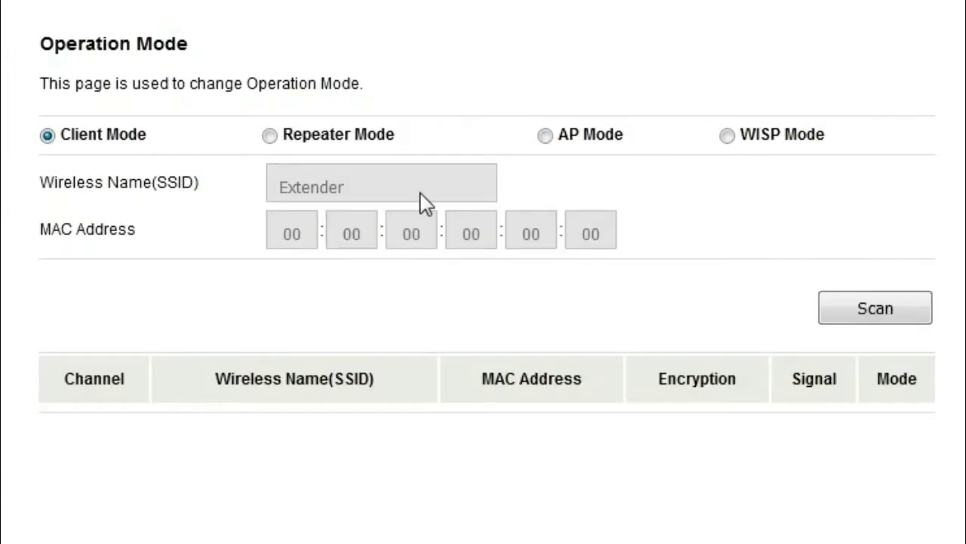
left_click(882, 299)
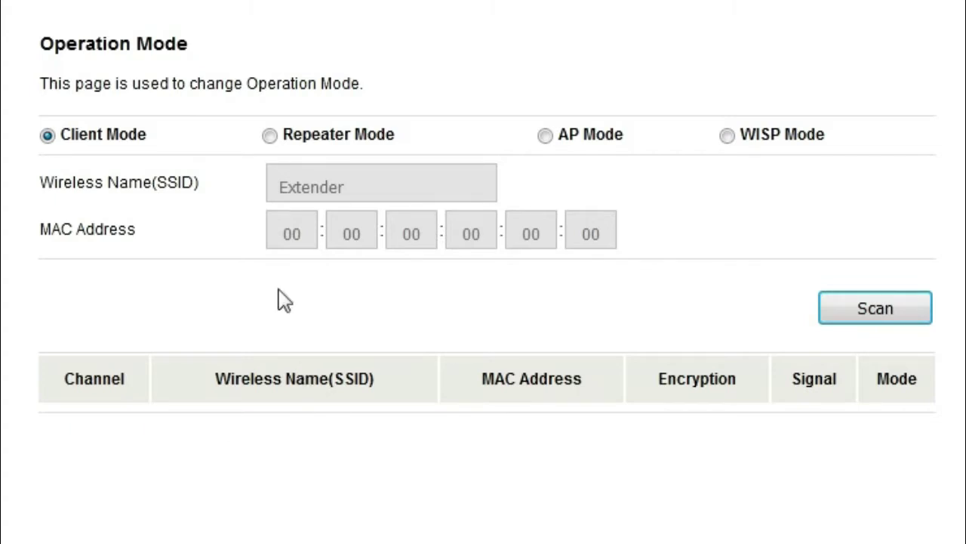
left_click(270, 135)
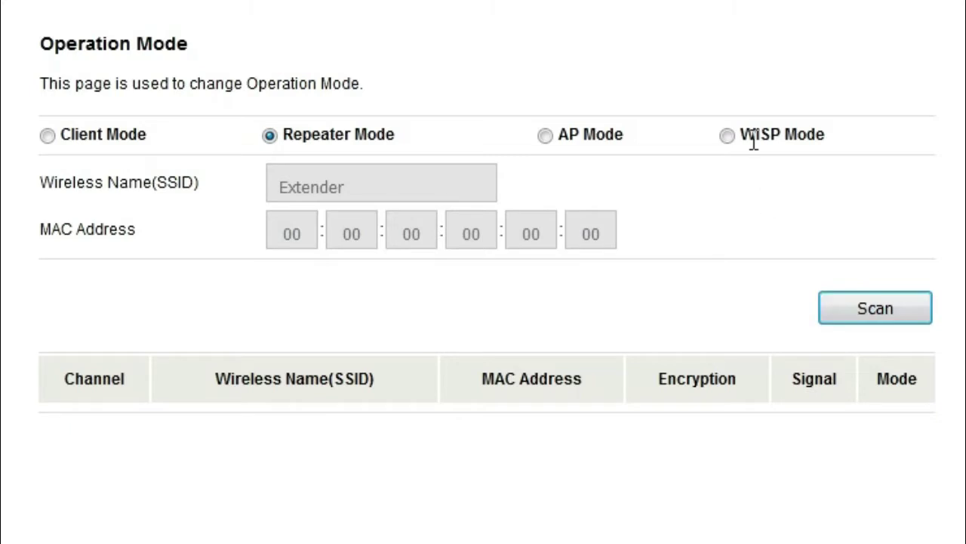
left_click(731, 142)
left_click(545, 136)
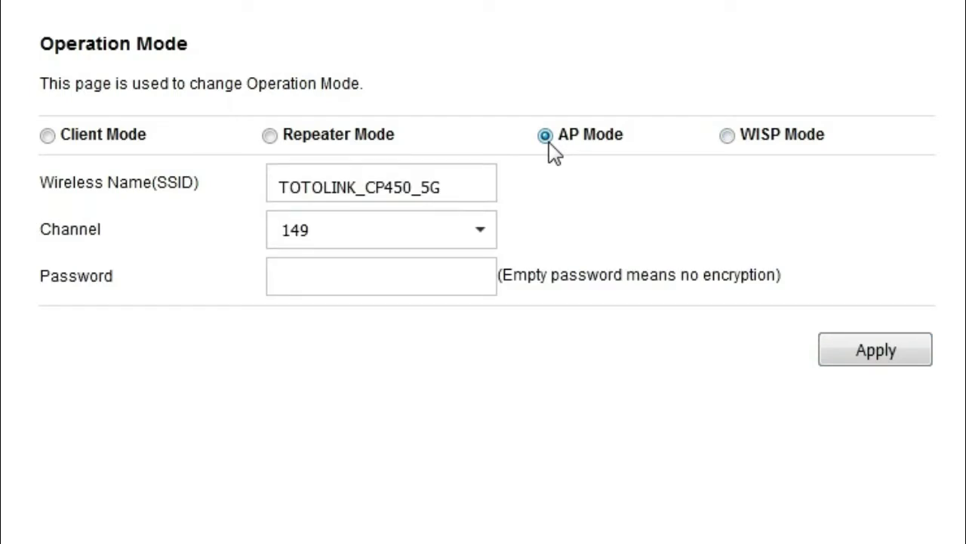
Keep channel 149 and show the CP450's Wireless Status page
left_click(432, 249)
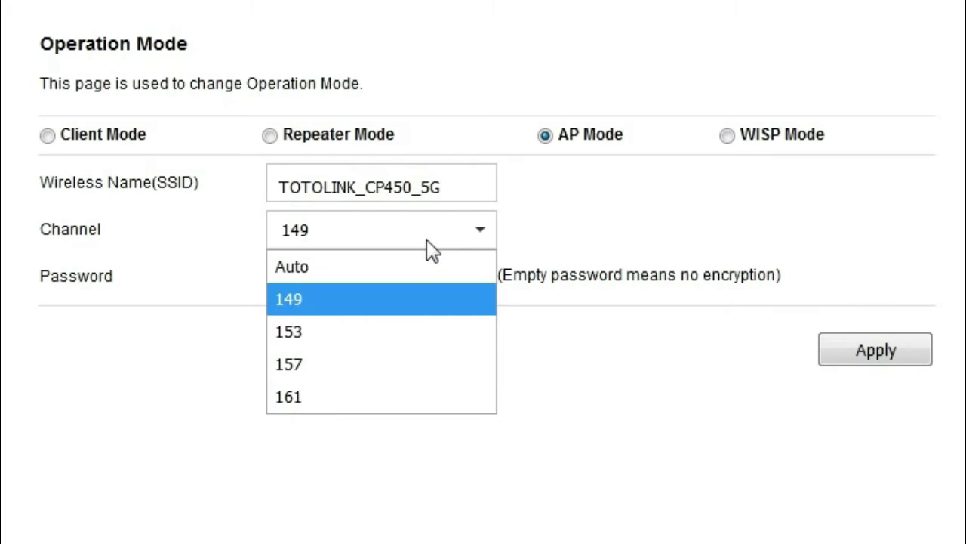
left_click(426, 234)
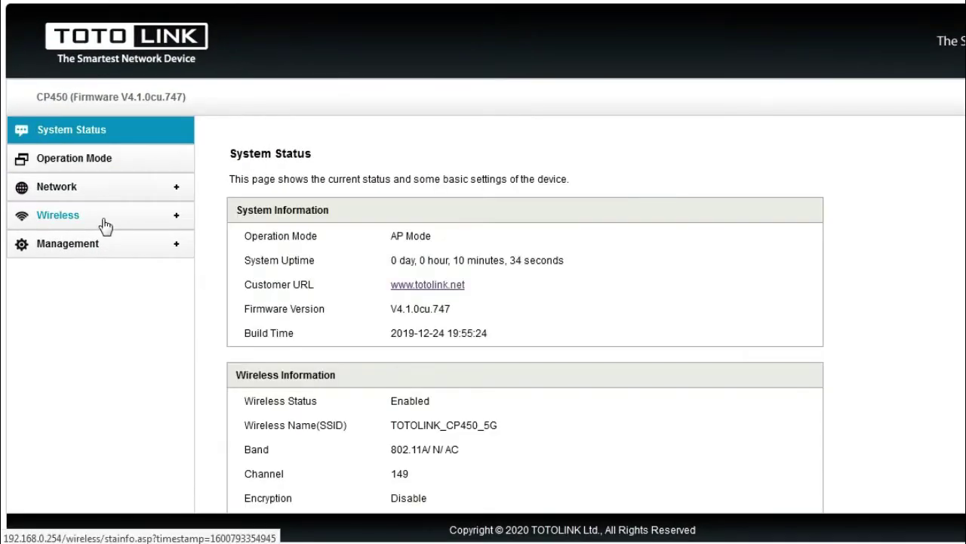
left_click(105, 226)
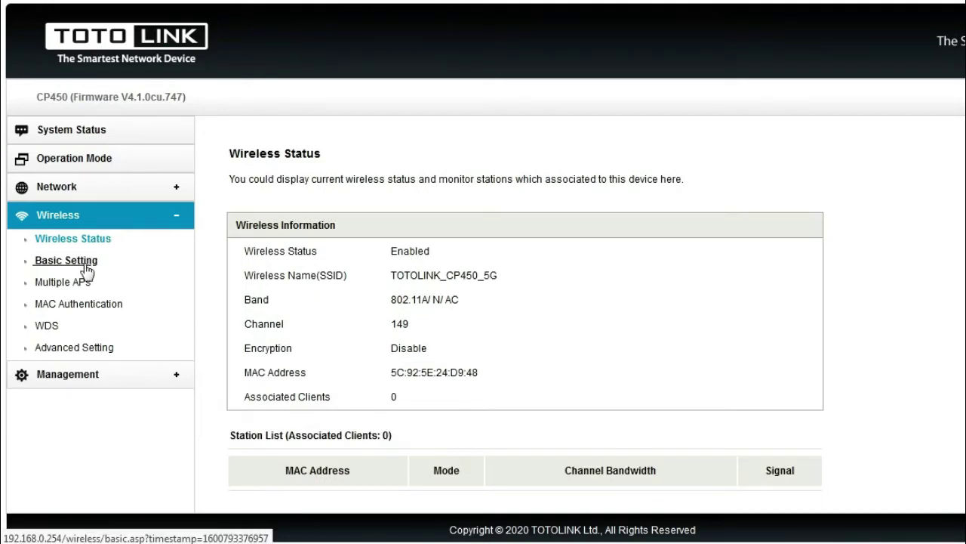
Open Wireless Basic Setting and scroll through the form
left_click(67, 259)
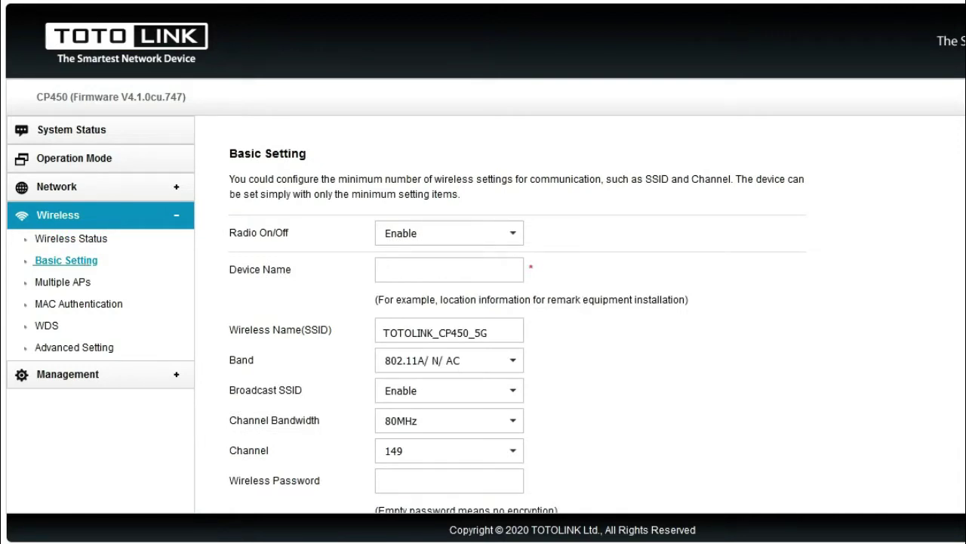
scroll(517, 317, "down", 2)
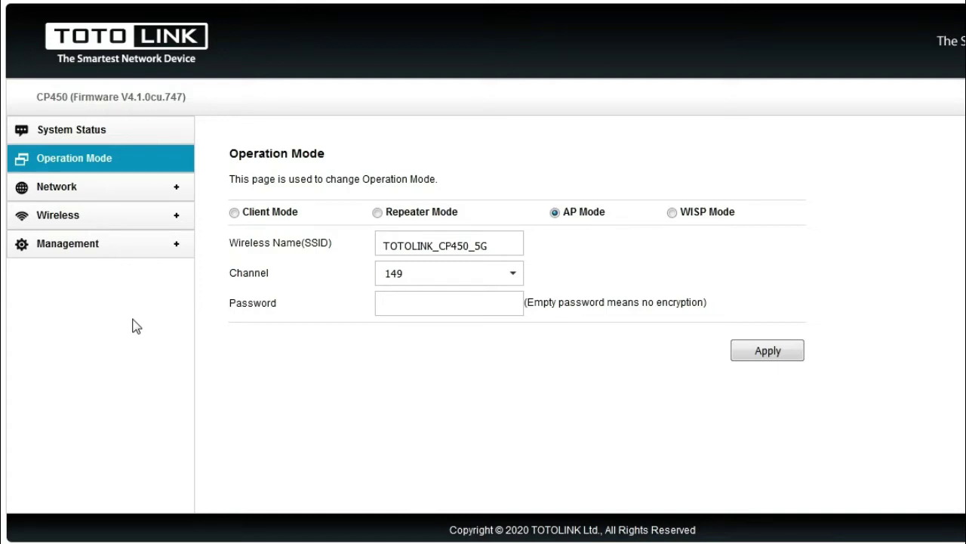
Open Management > Upgrade Firmware, then minimize Firefox and close the connection status dialog
left_click(88, 250)
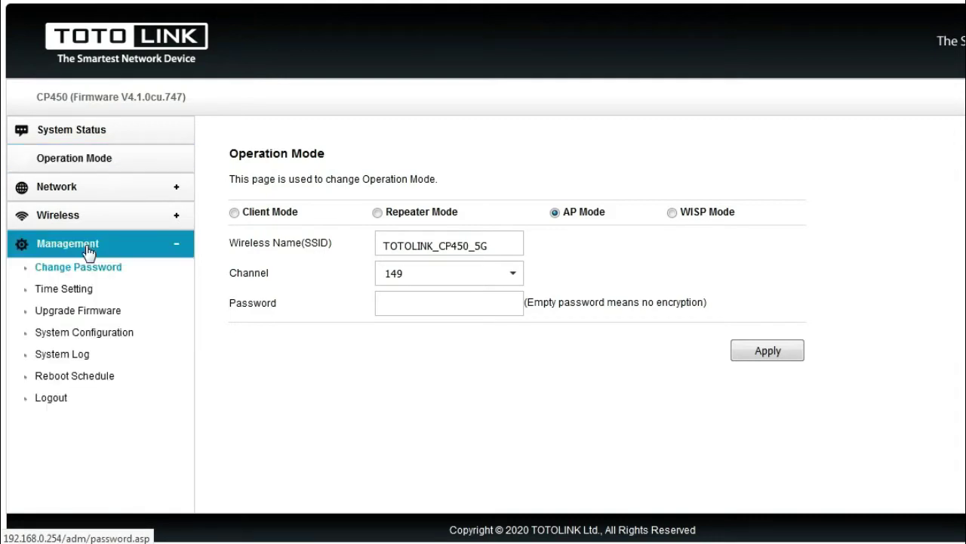
left_click(72, 315)
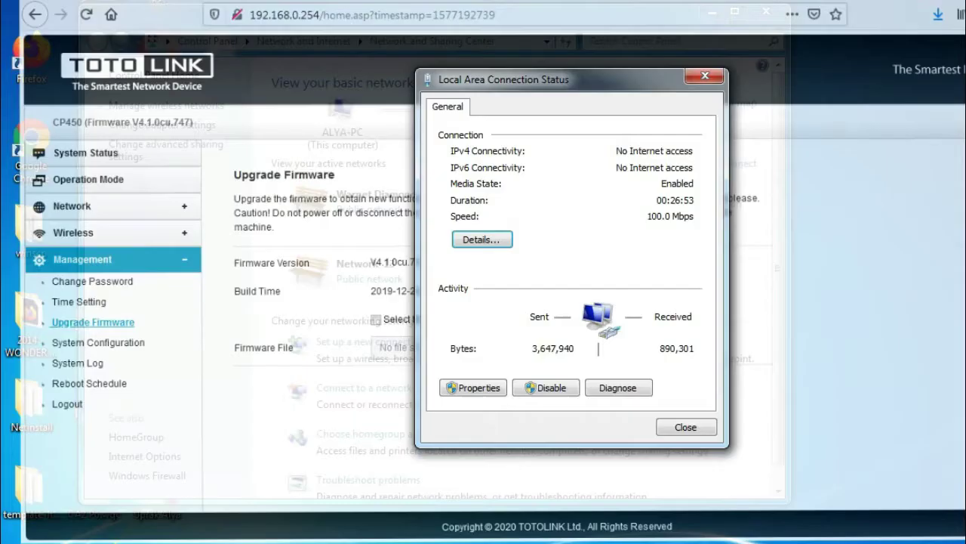
left_click(302, 541)
left_click(672, 425)
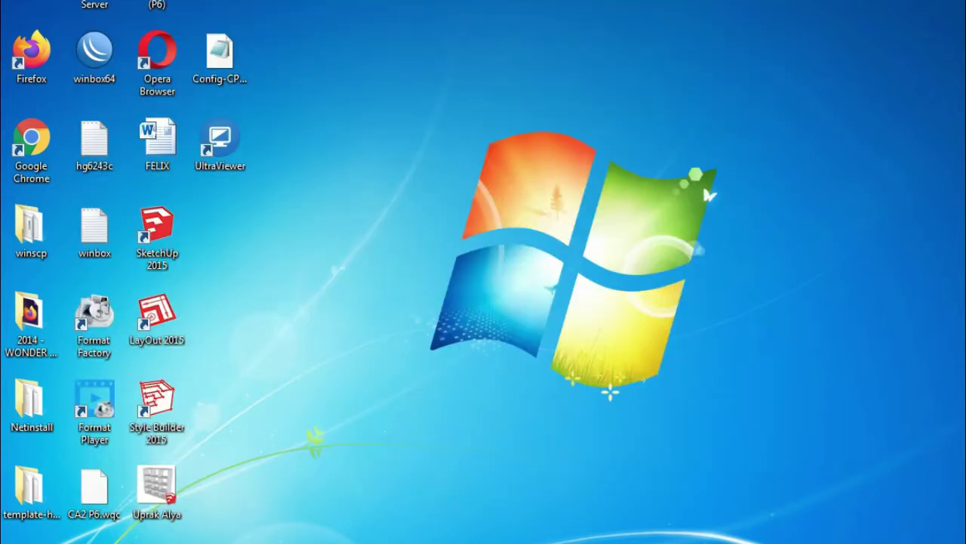
Open the CP450_V4.1.0cu.747_B20191224 folder, view the Change log, and select each .web file and Upgrade Instructions
double_click(219, 9)
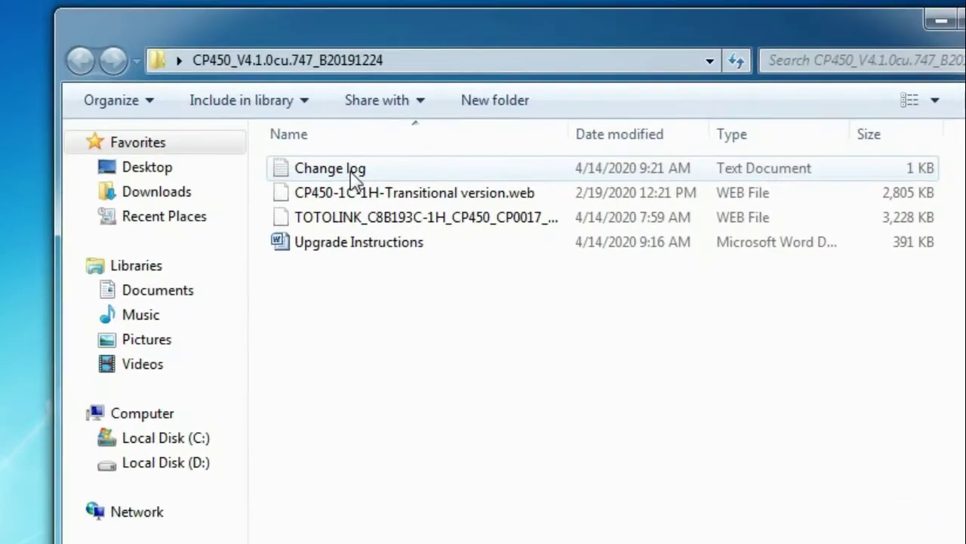
double_click(351, 170)
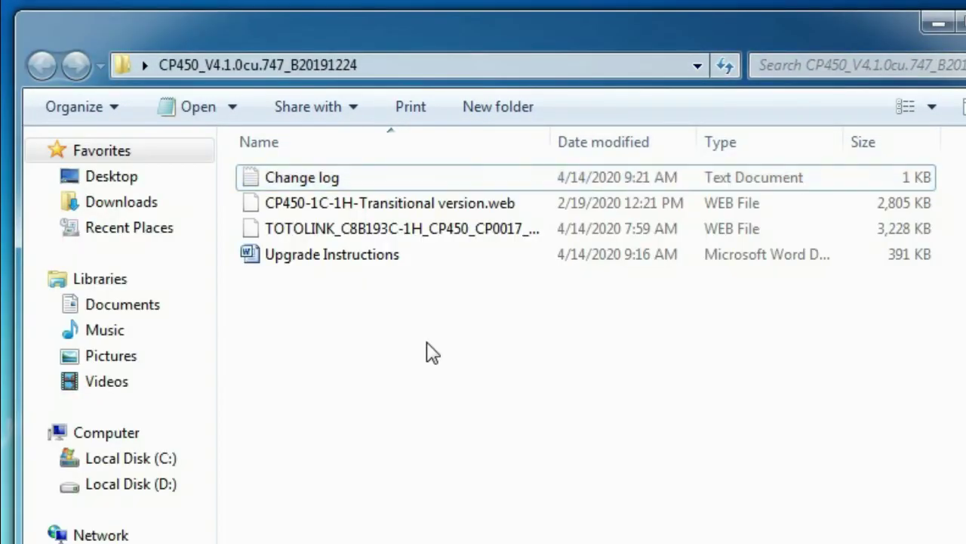
left_click(427, 347)
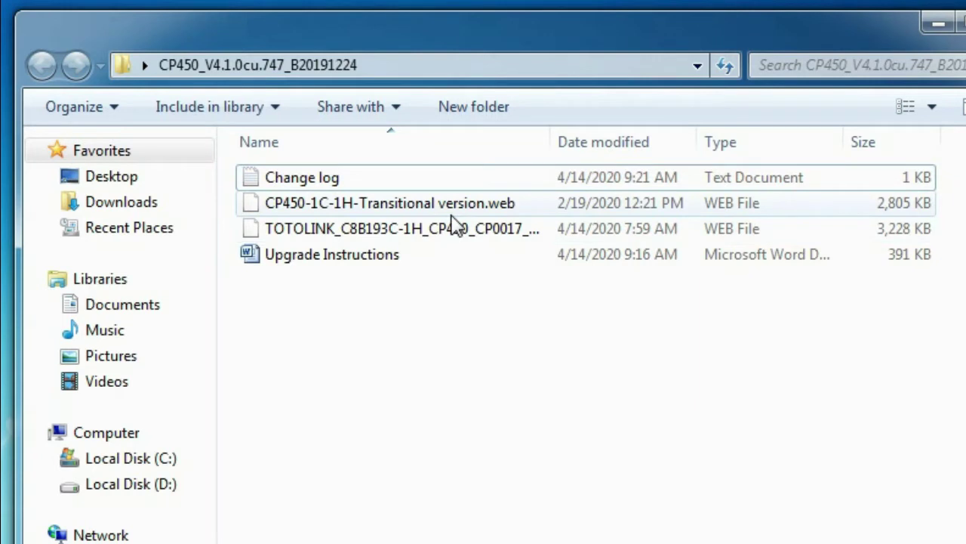
left_click(453, 209)
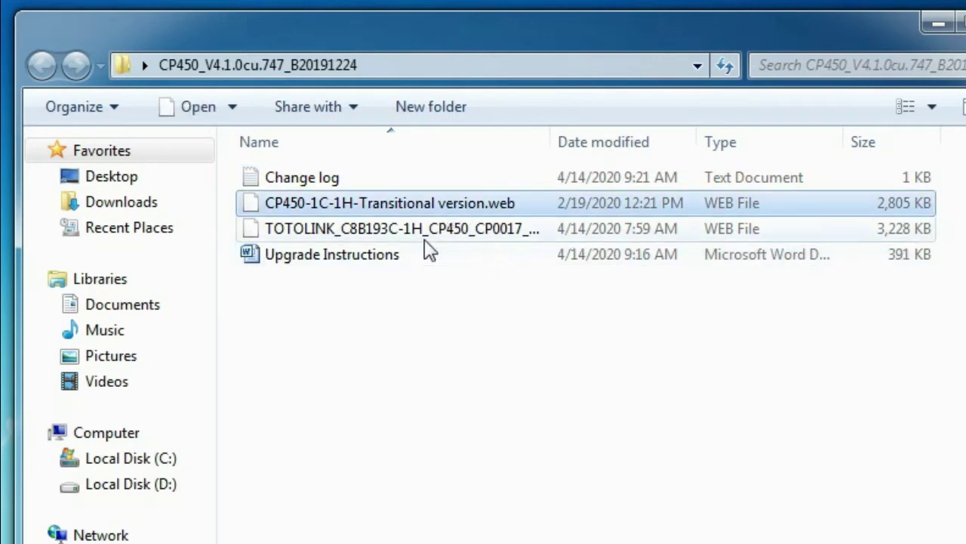
left_click(424, 228)
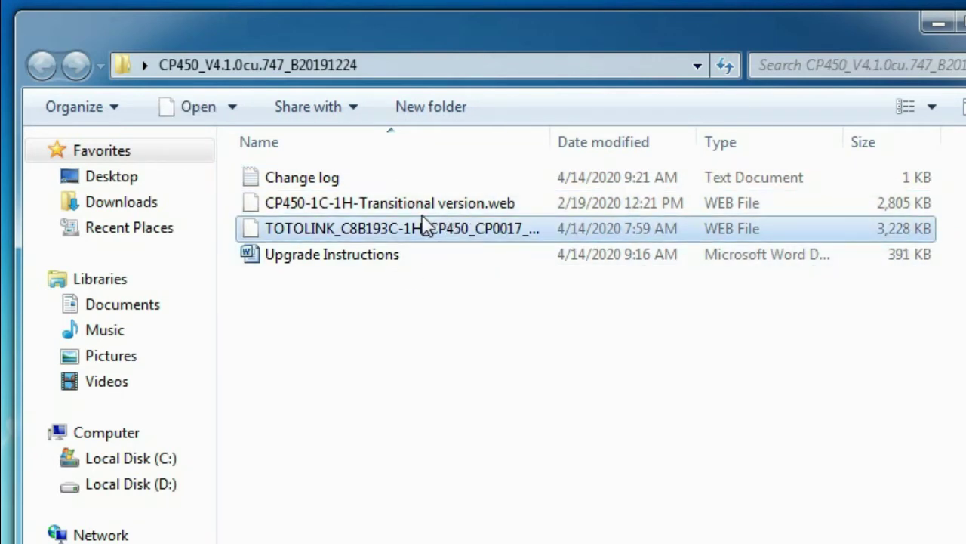
left_click(375, 261)
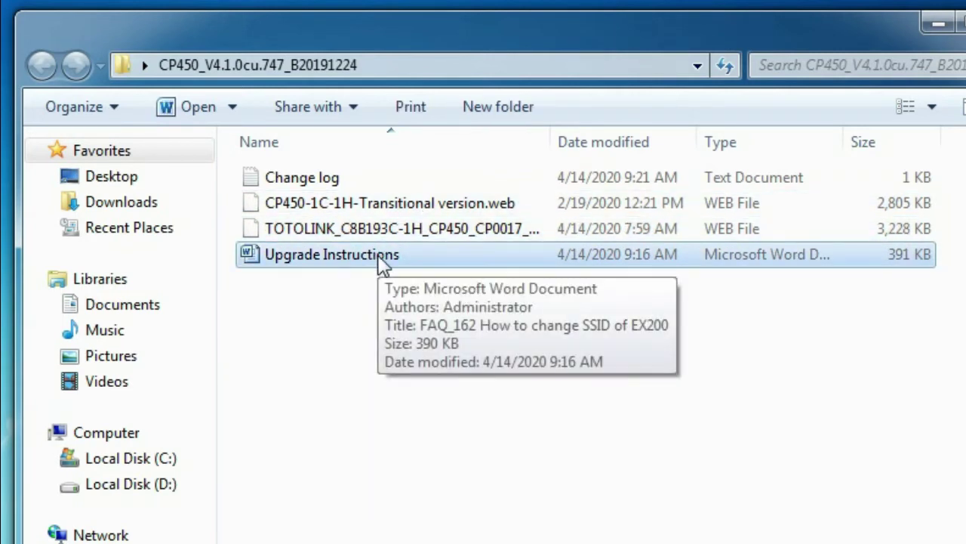
Read through the Upgrade Instructions in Word, then minimize Word to return to Firefox
double_click(381, 257)
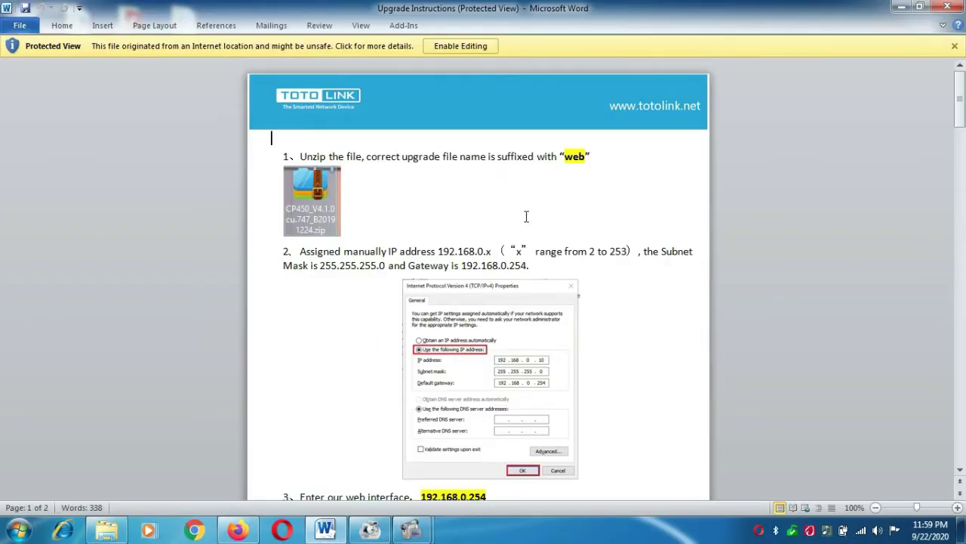
scroll(519, 212, "down", 15)
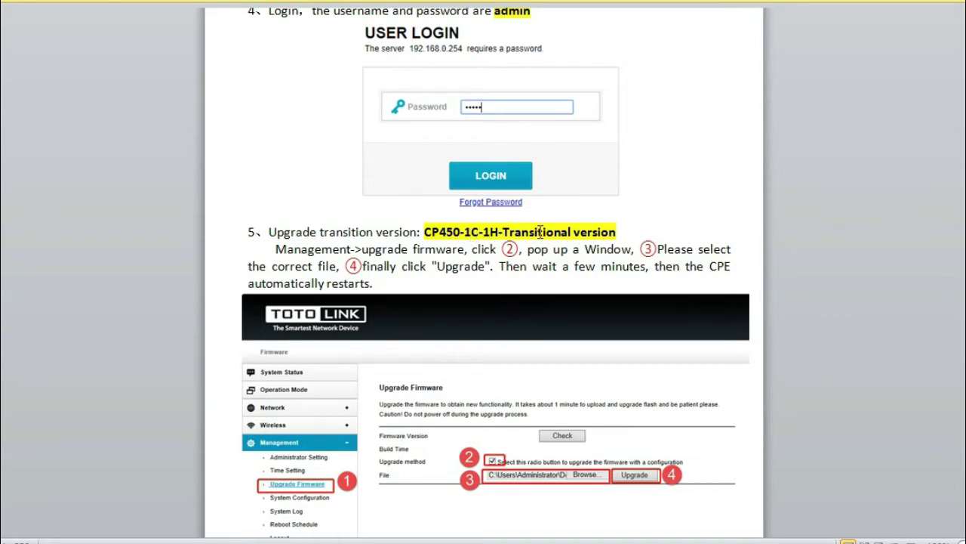
scroll(383, 265, "down", 10)
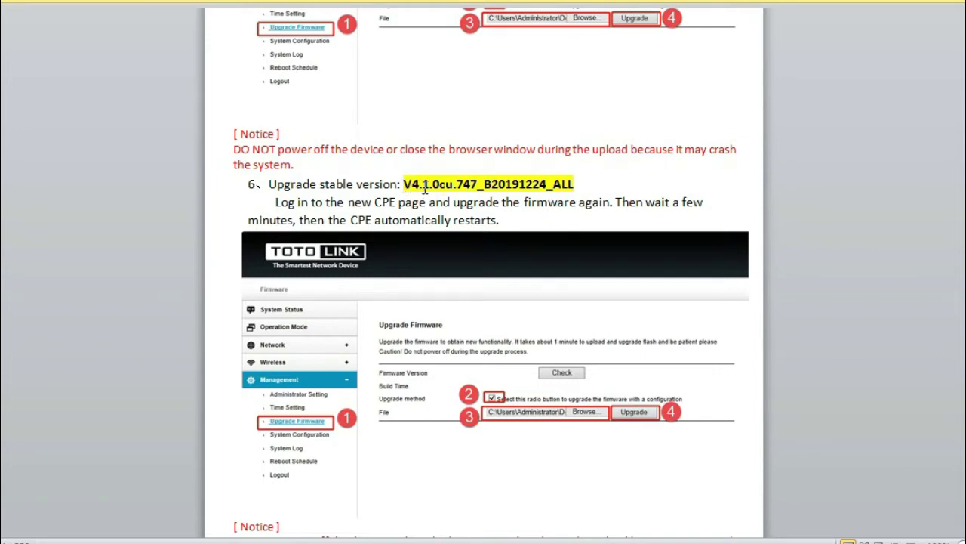
key("alt+Tab")
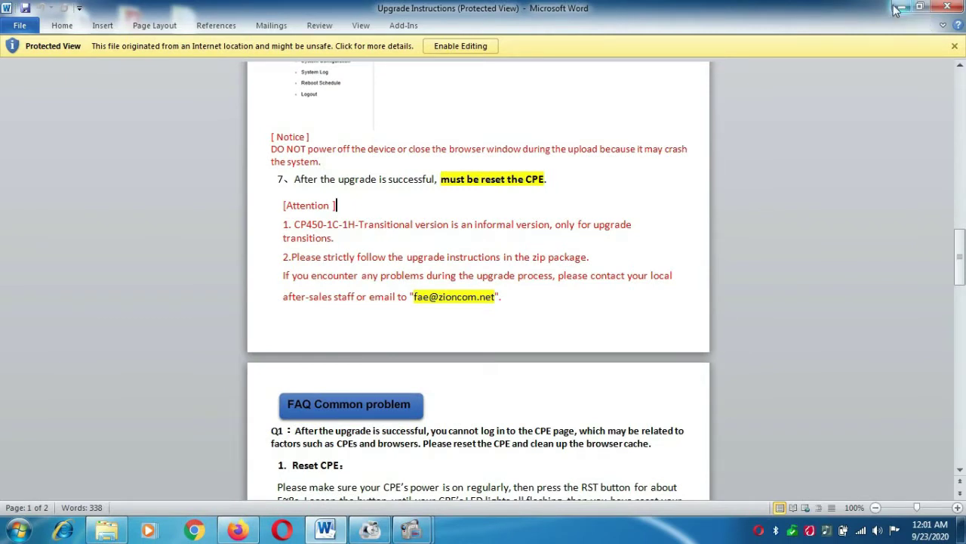
left_click(899, 7)
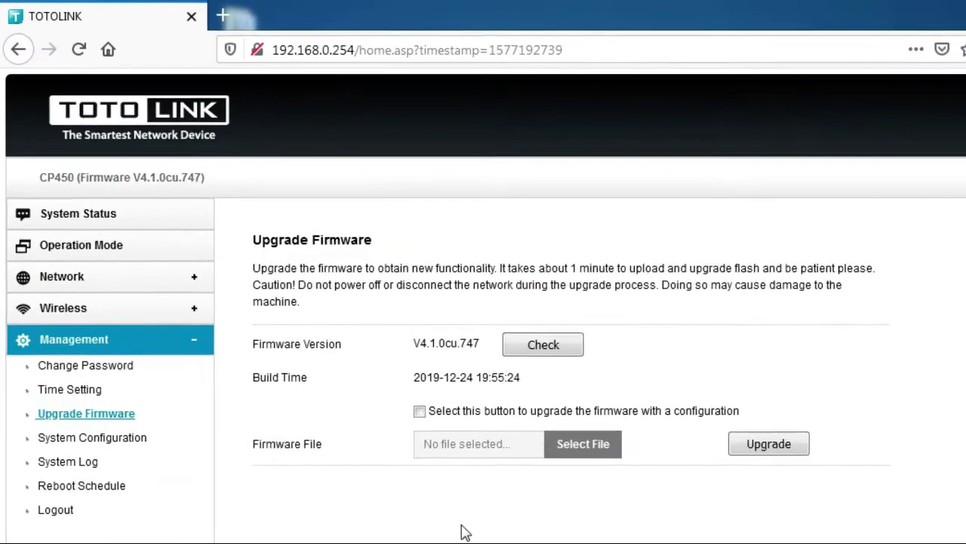
Enable upgrading with a configuration and select CP450-1C-1H-Transitional version.web as the firmware file
left_click(74, 402)
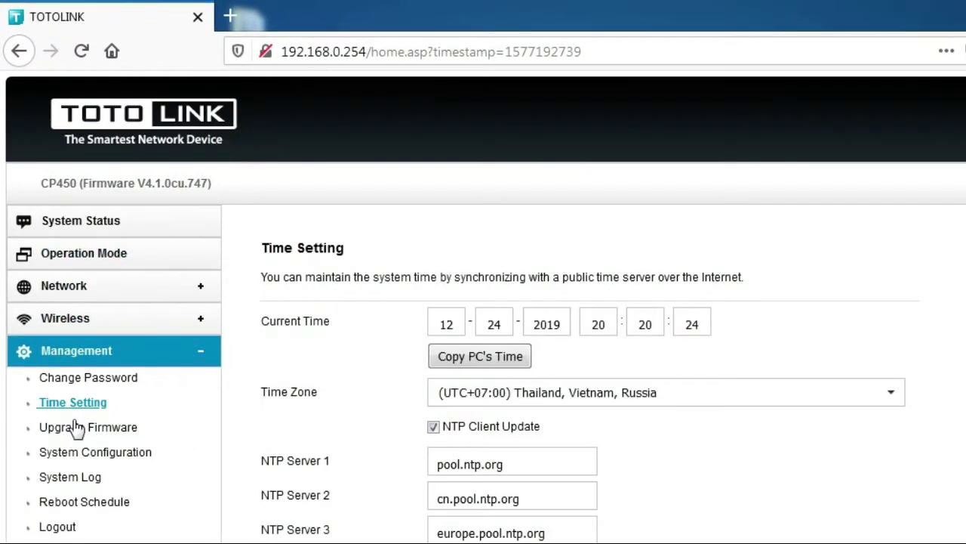
left_click(76, 429)
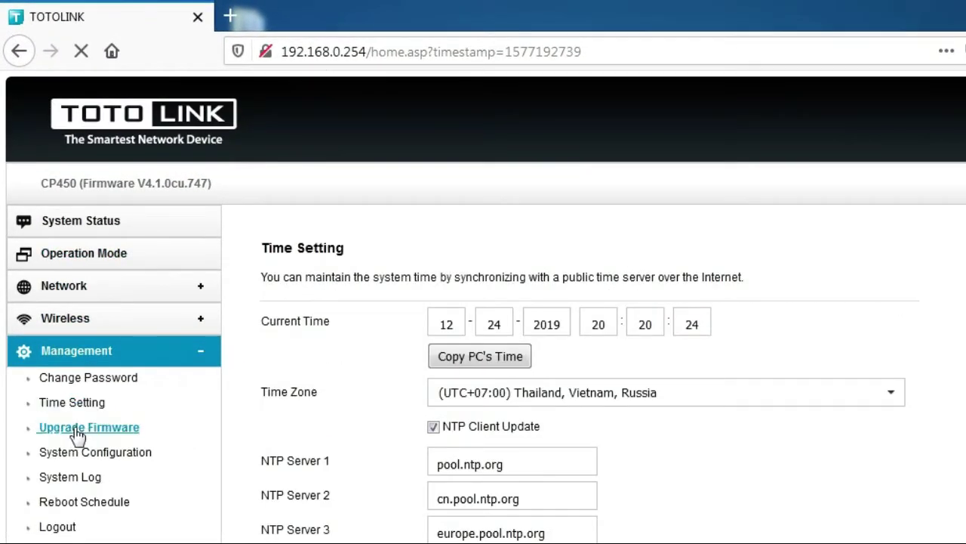
left_click(434, 426)
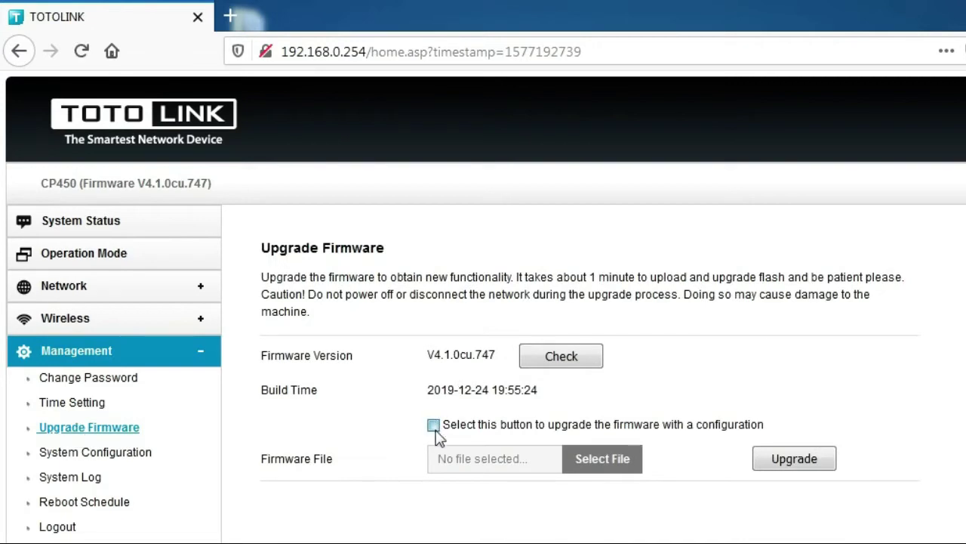
left_click(615, 459)
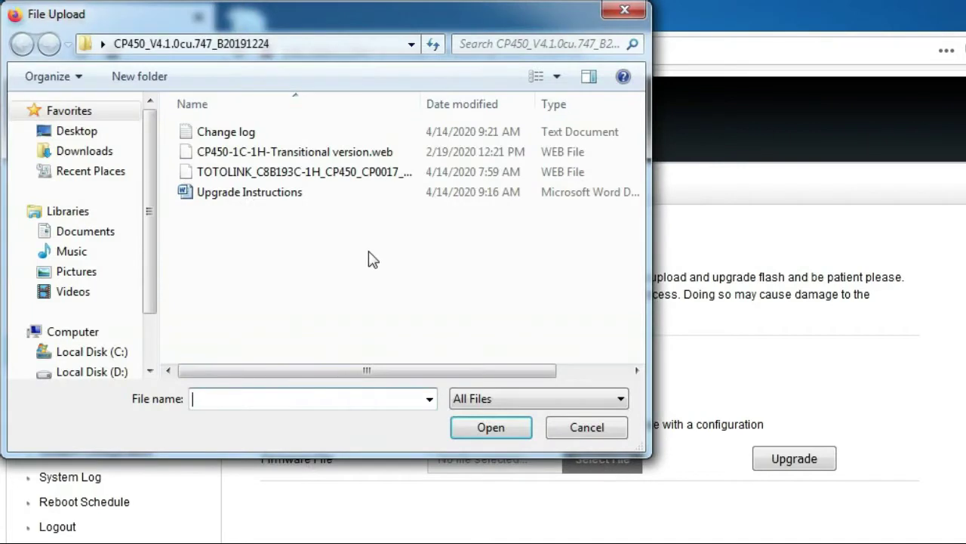
left_click(301, 154)
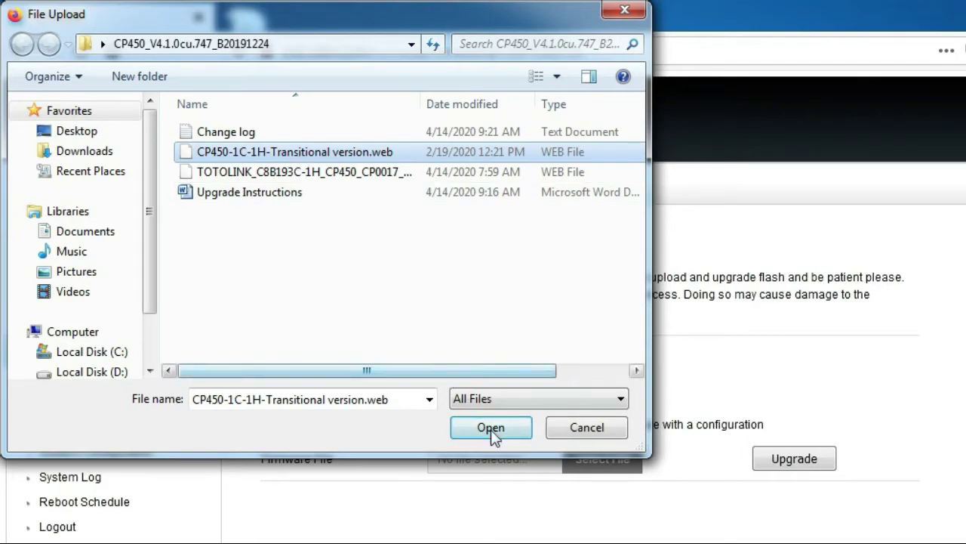
left_click(468, 429)
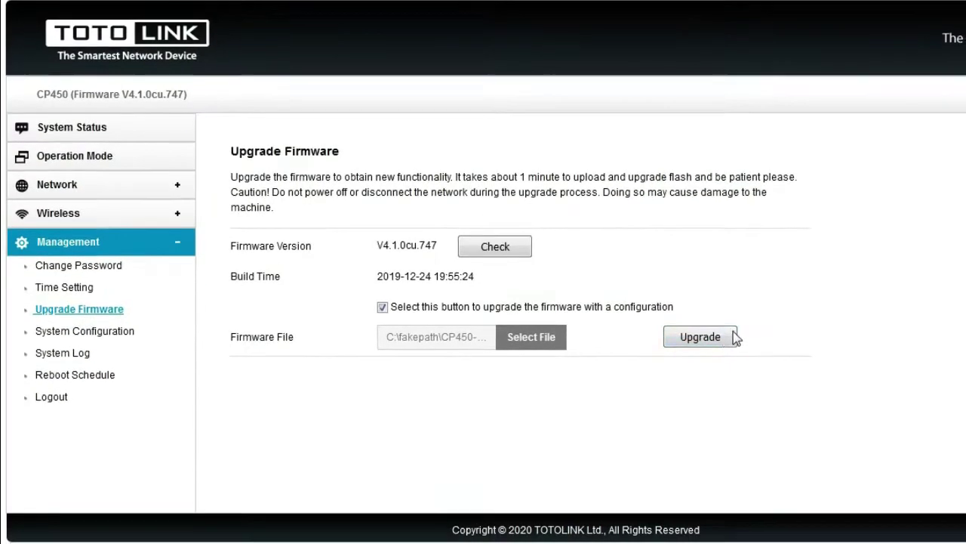
Start the upgrade and confirm flashing the selected V4.1.0cu.758 firmware file
left_click(717, 341)
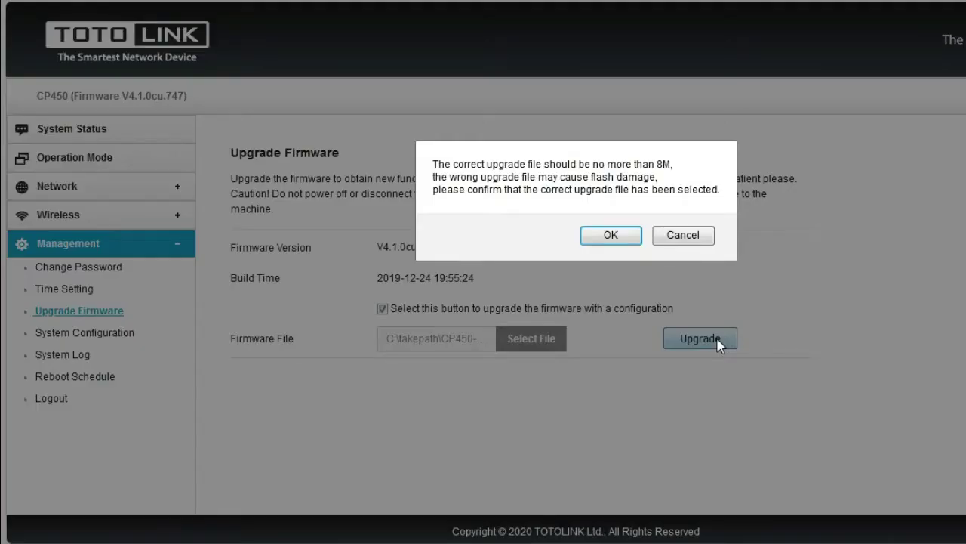
left_click(611, 235)
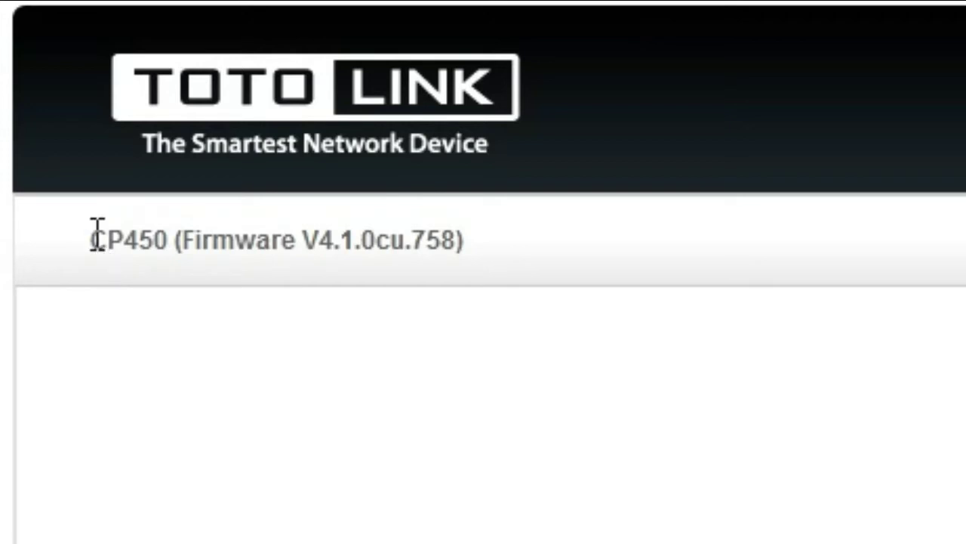
Log in with the admin password and check System Status shows V4.1.0cu.758 in Slave Mode
left_click_drag(97, 232, 468, 226)
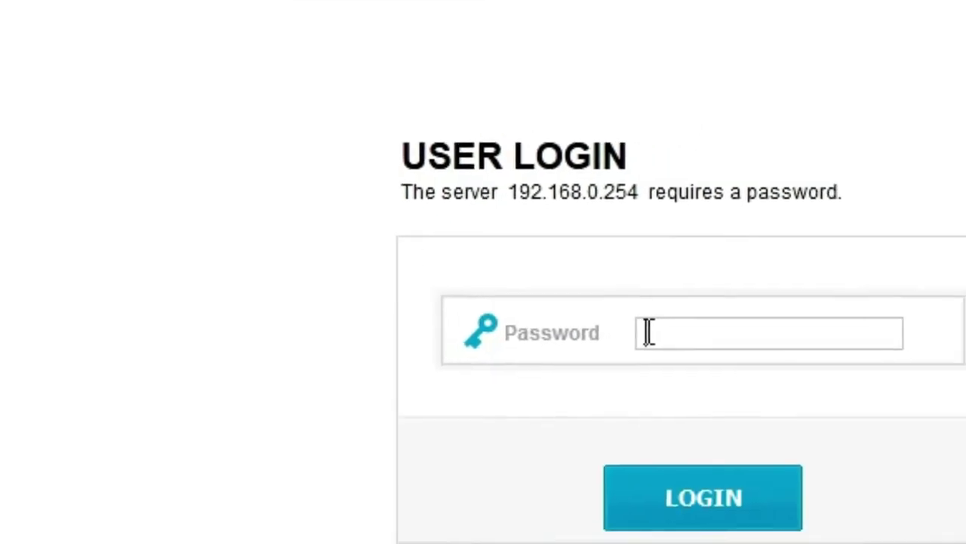
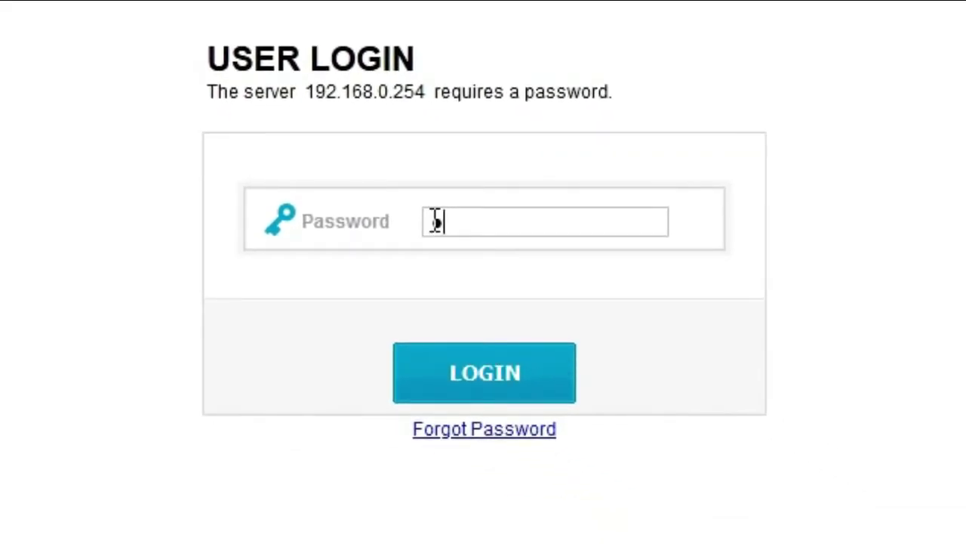
key("Return")
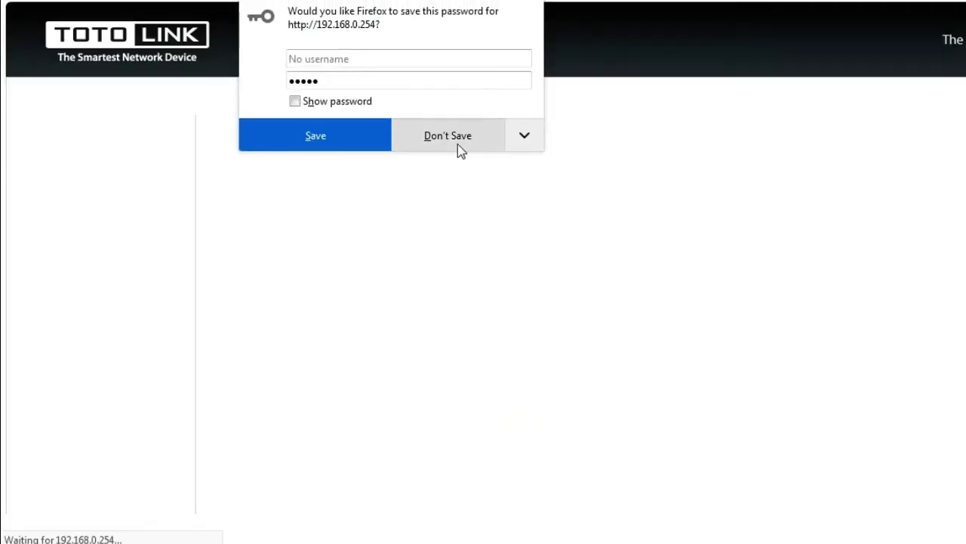
left_click(451, 137)
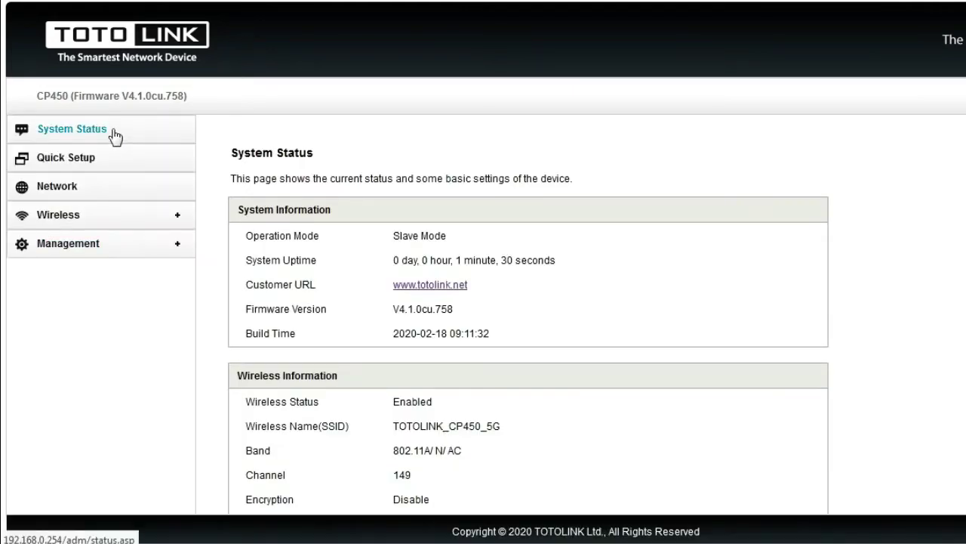
left_click(97, 130)
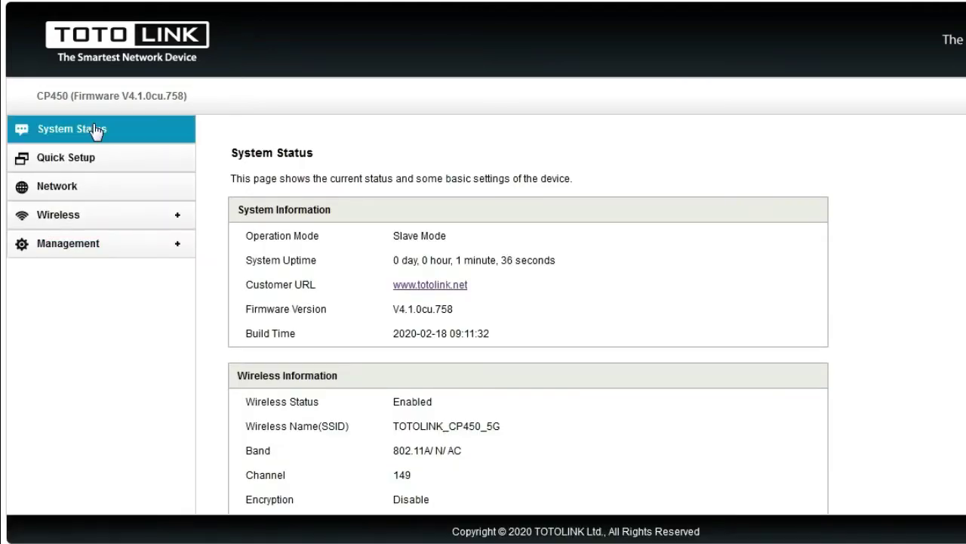
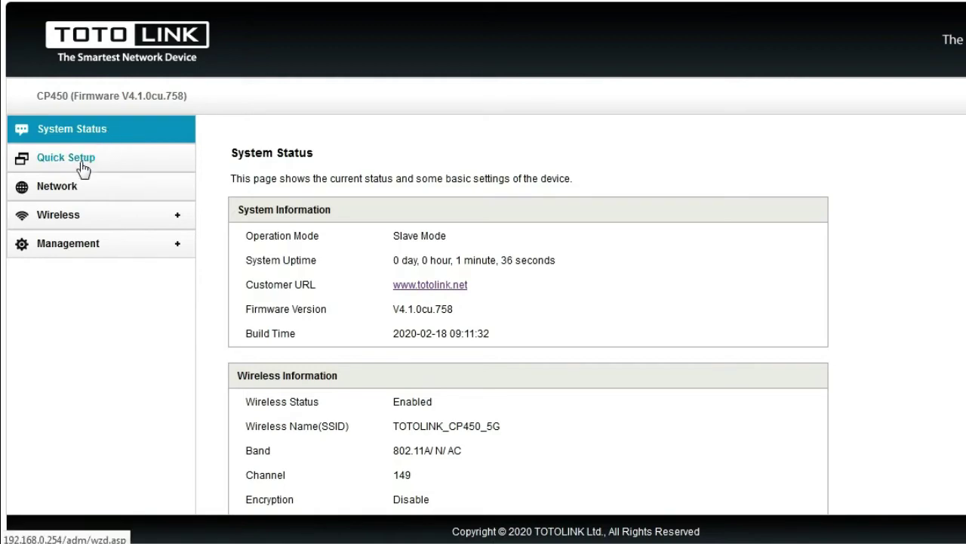
Go through Quick Setup, Network and Wireless to the Basic Setting page for TOTOLINK_CP450_5G
left_click(83, 168)
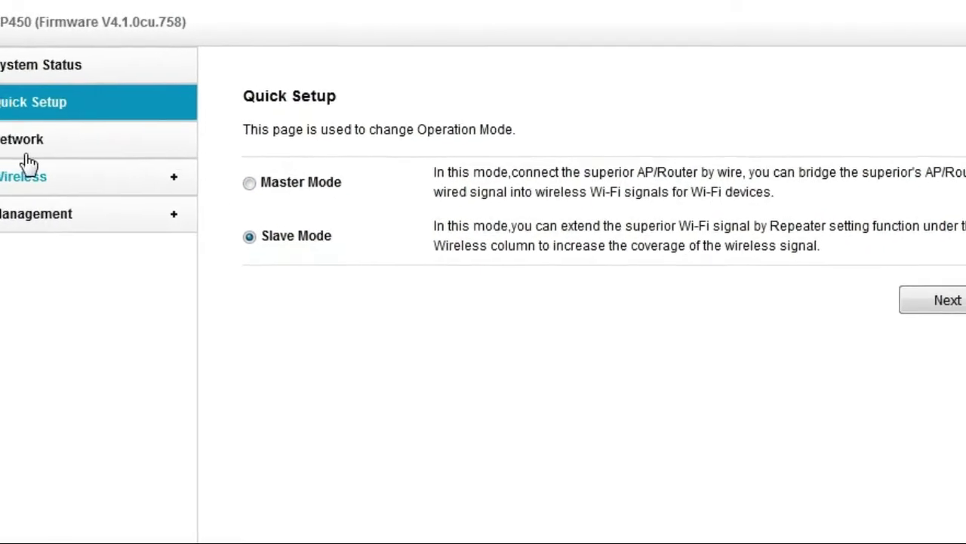
left_click(23, 147)
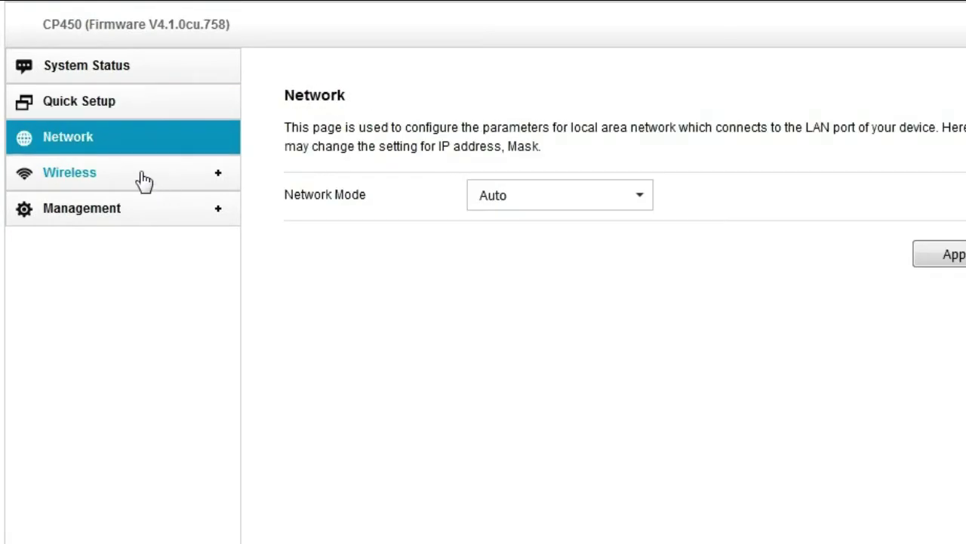
left_click(144, 182)
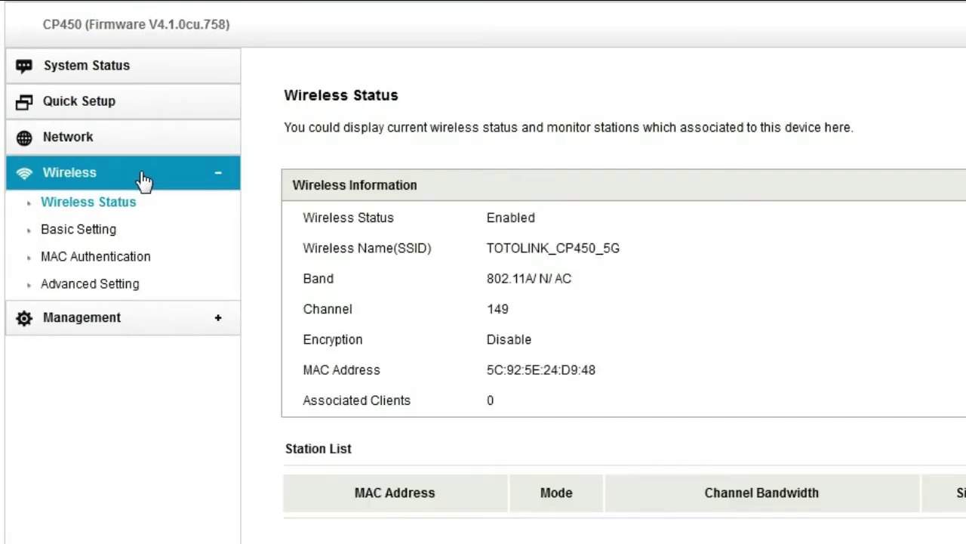
left_click(96, 236)
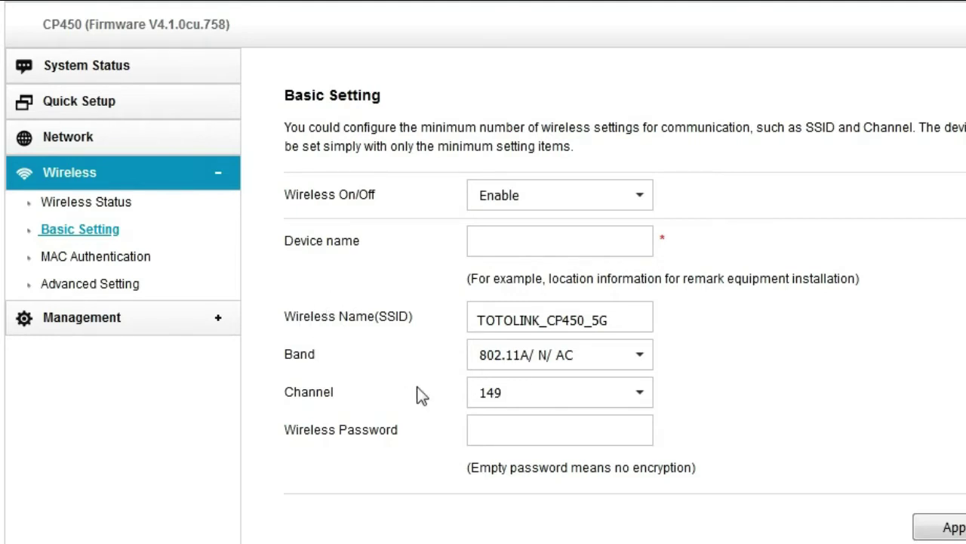
Browse the full list of available wireless channels in the Channel dropdown
left_click(585, 386)
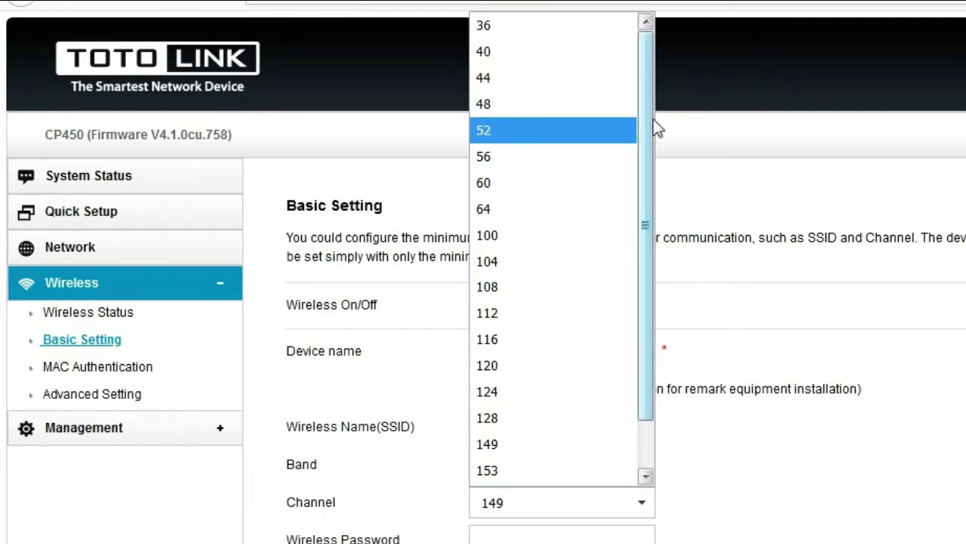
left_click_drag(650, 119, 650, 281)
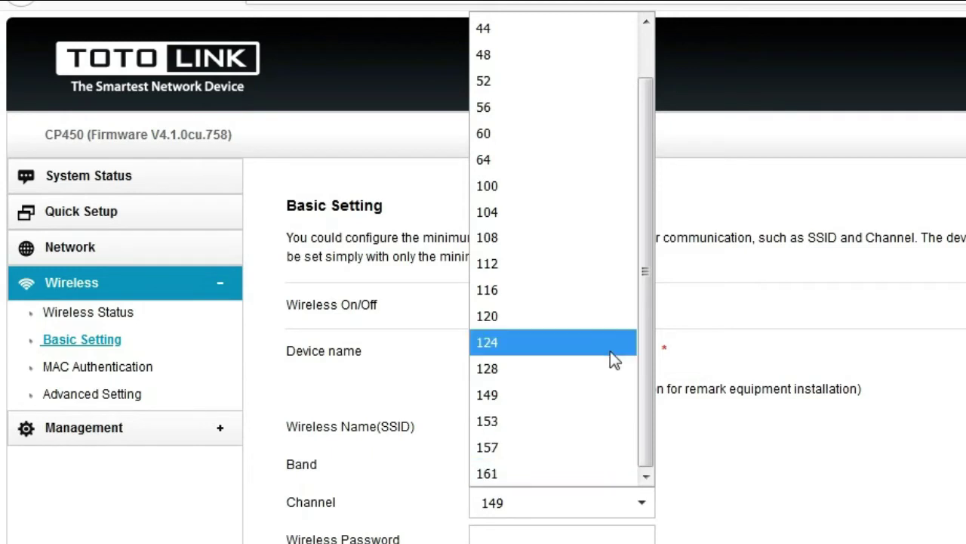
left_click_drag(642, 344, 639, 216)
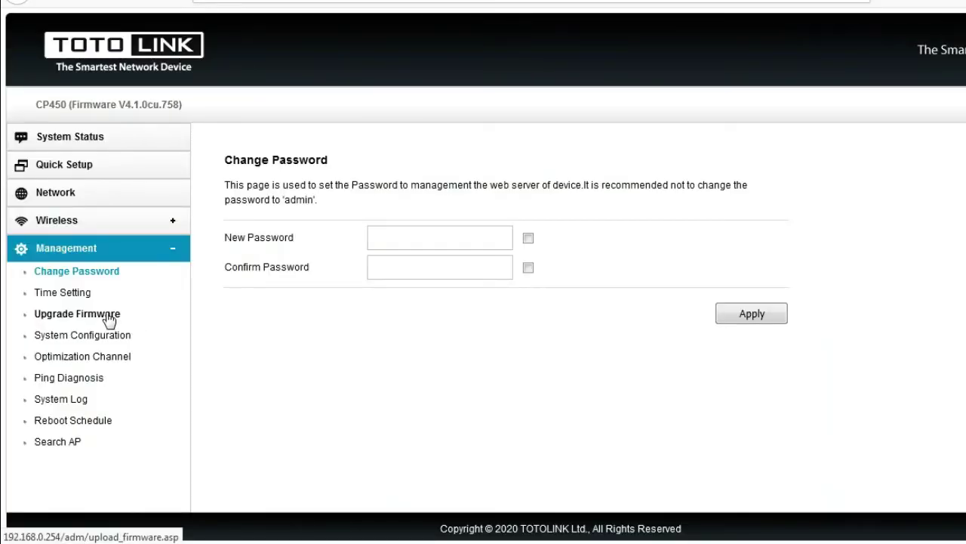
Upgrade with configuration using the long TOTOLINK .web firmware file and confirm the warning
left_click(111, 320)
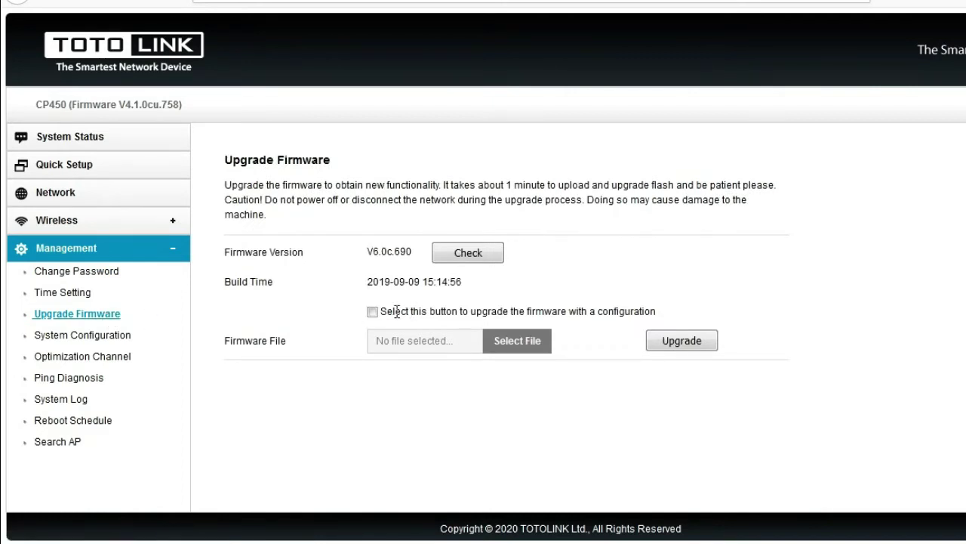
left_click(372, 313)
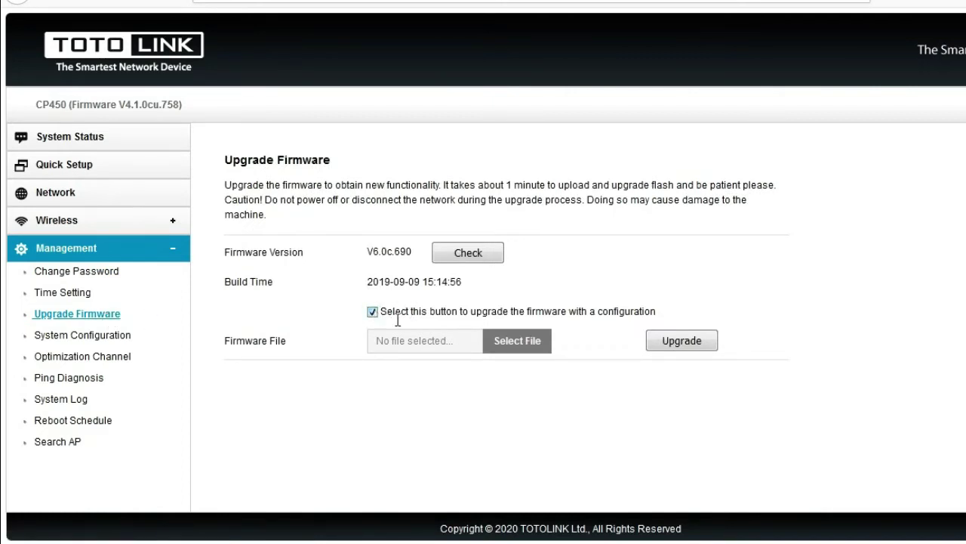
left_click(516, 346)
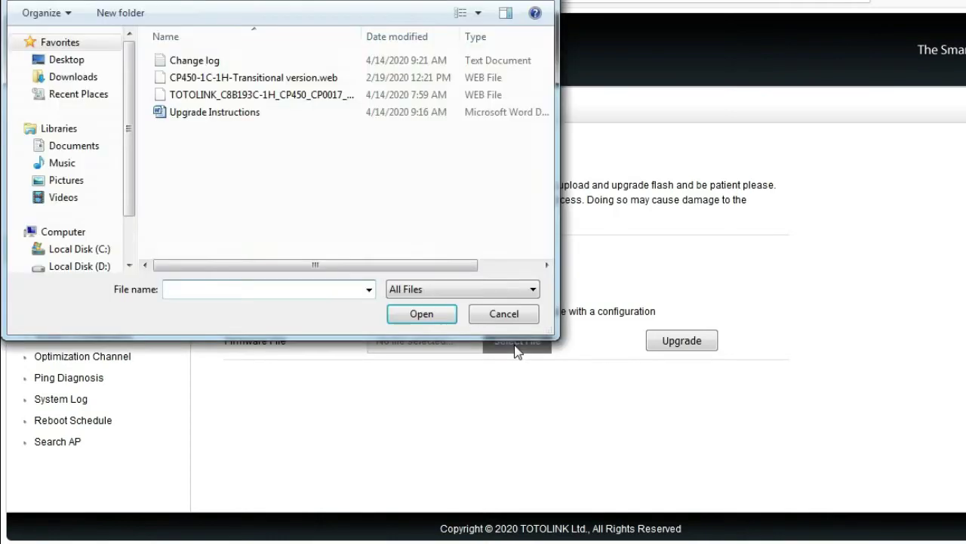
left_click(279, 95)
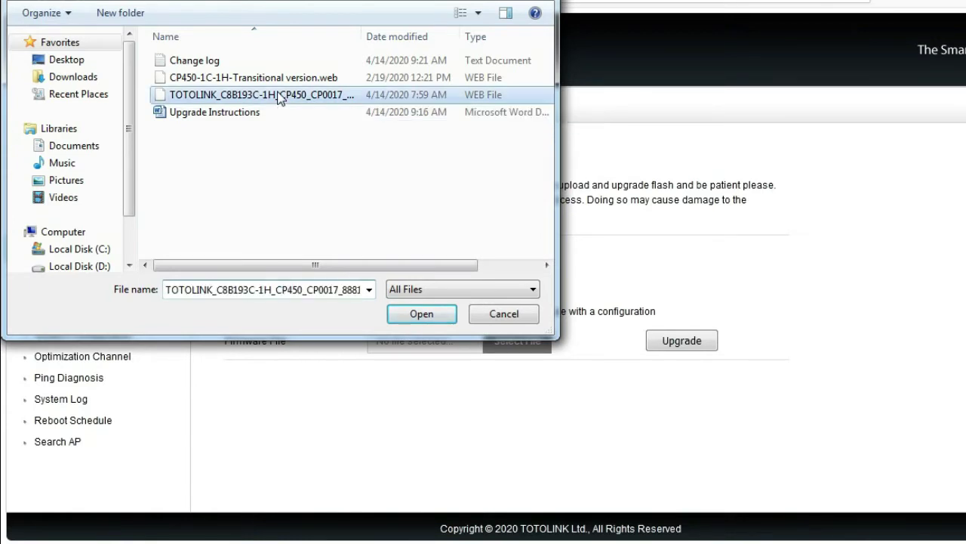
left_click(423, 324)
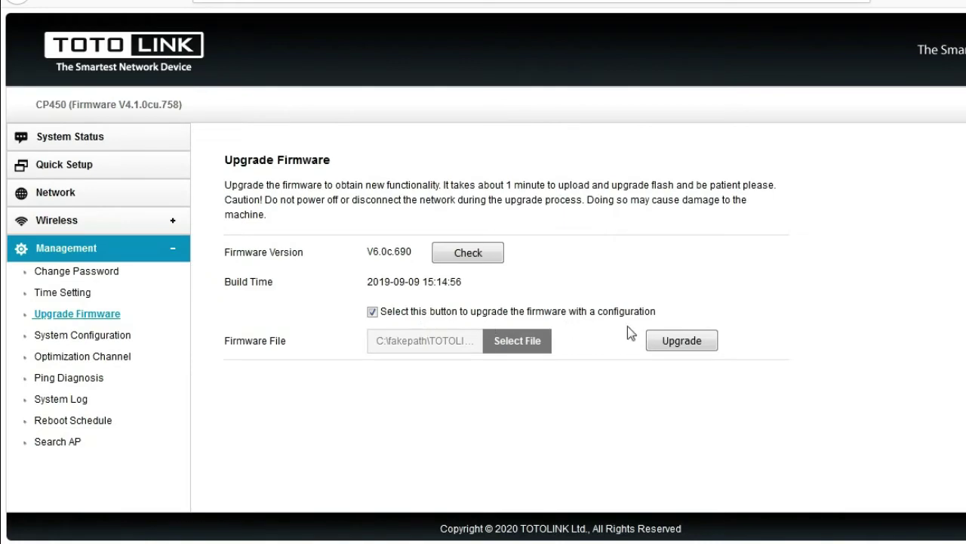
left_click(679, 341)
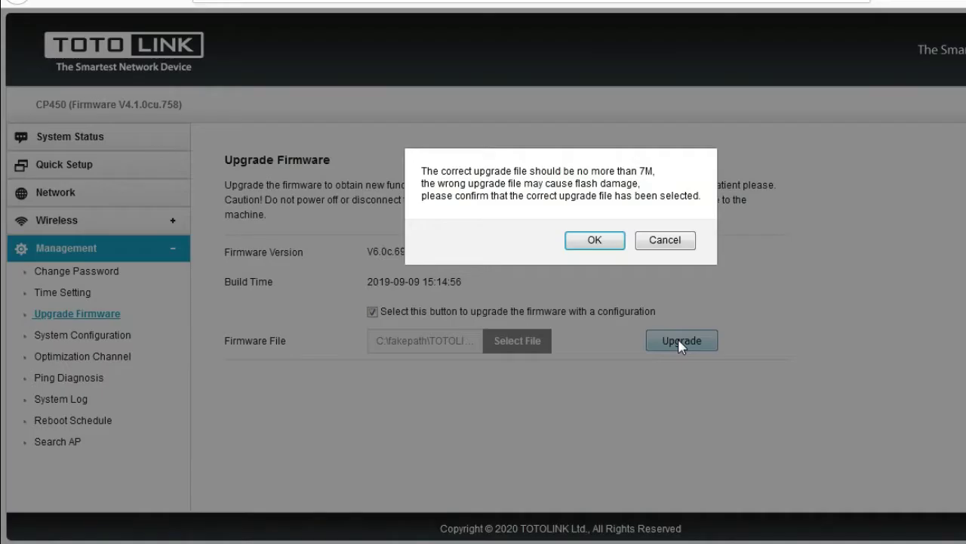
left_click(595, 241)
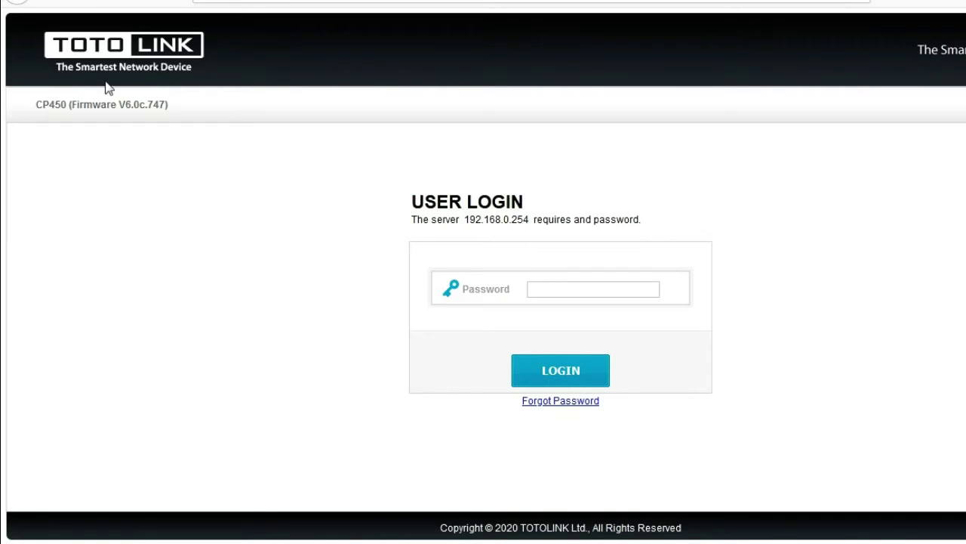
Note firmware V6.0c.747, log in with the admin password, and decline Firefox's password save
left_click_drag(35, 108, 185, 95)
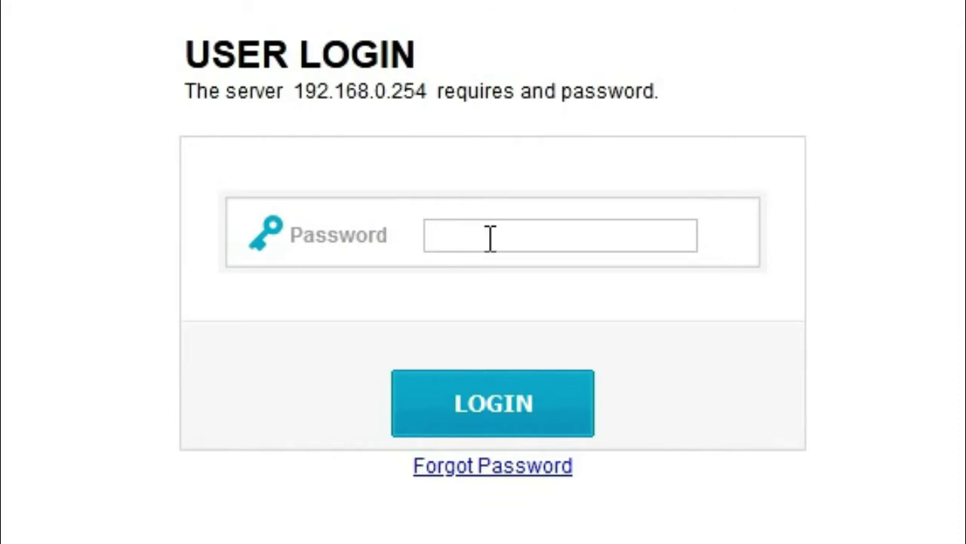
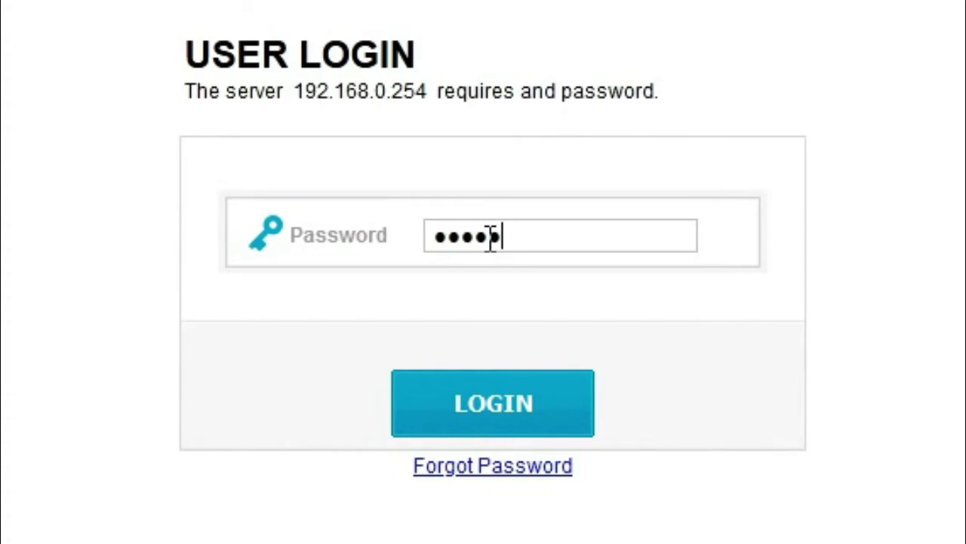
key("Return")
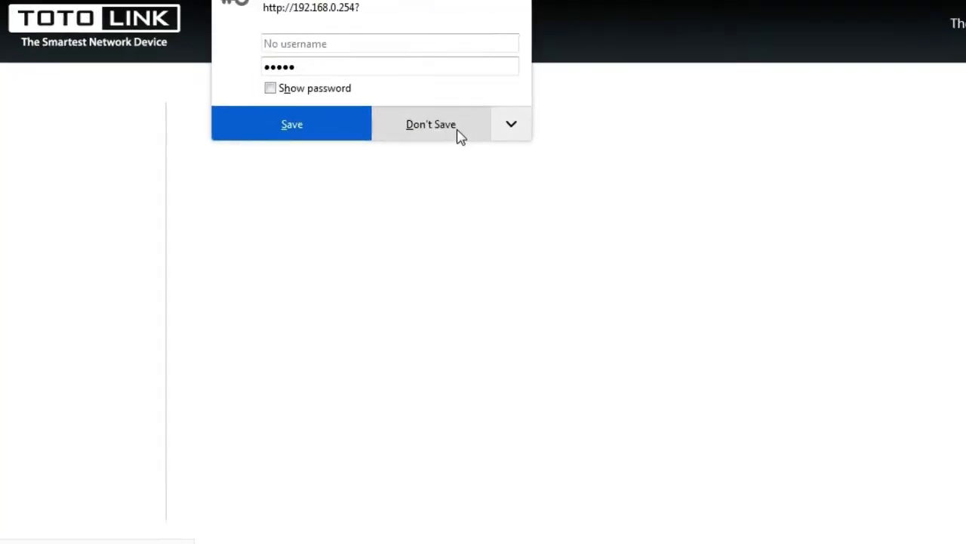
left_click(457, 130)
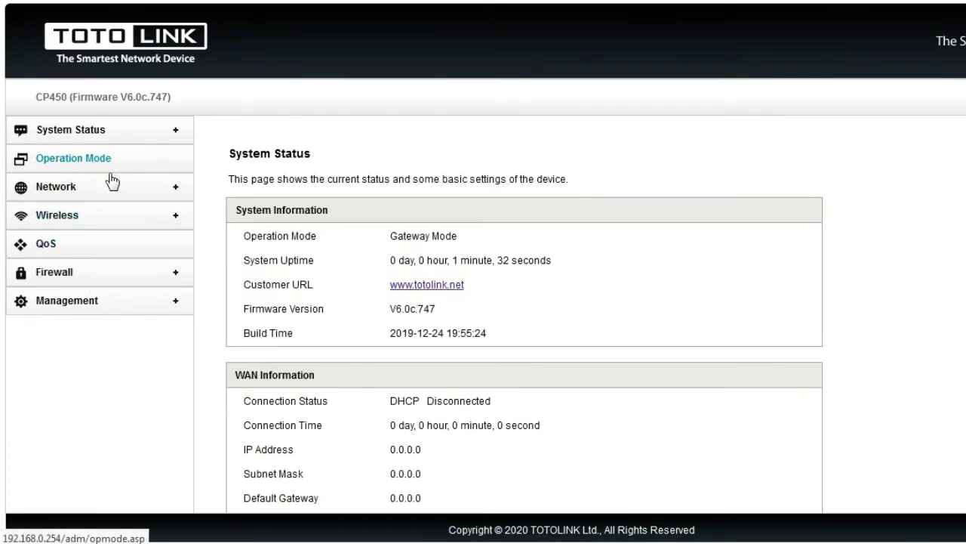
View Device Information, then try the Client, Repeater, AP and WISP operation modes
left_click(90, 135)
left_click(64, 175)
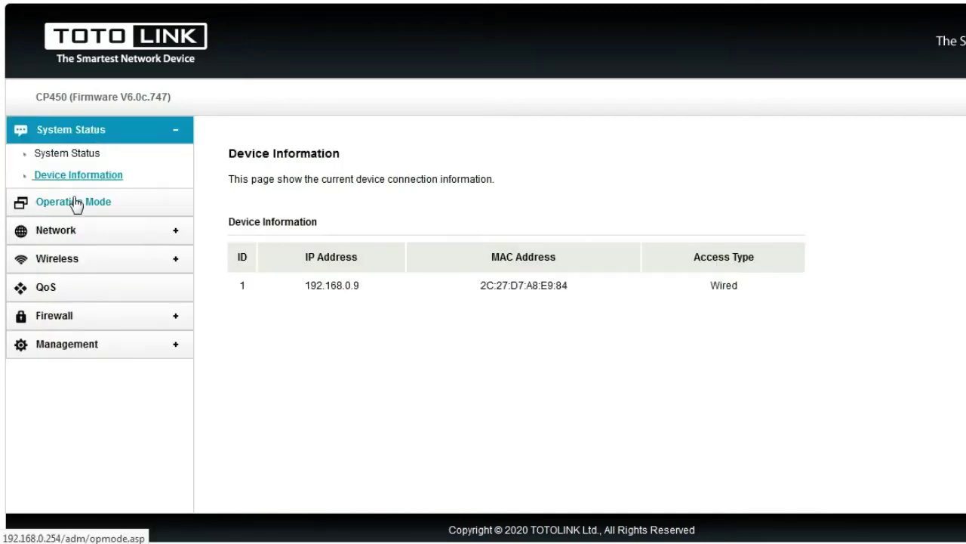
left_click(75, 203)
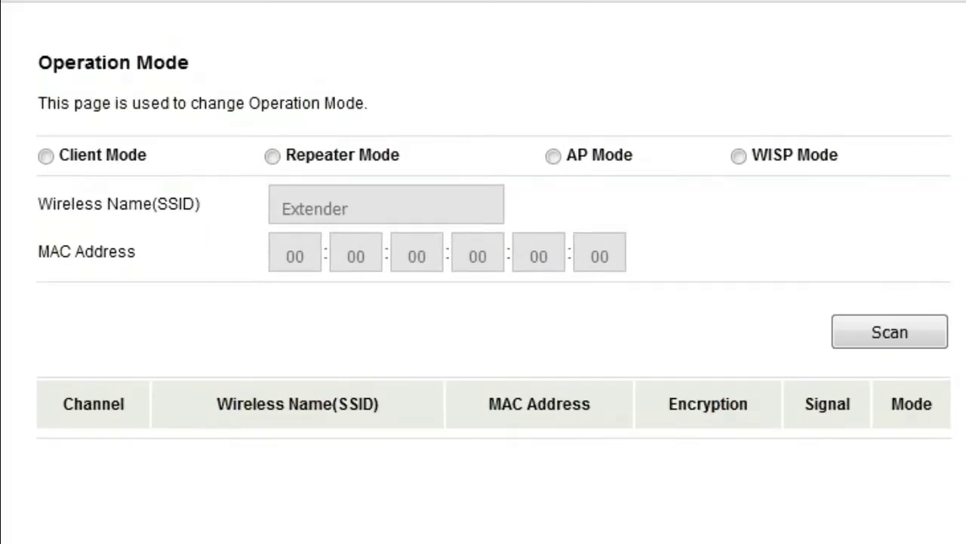
left_click(47, 158)
left_click(282, 158)
left_click(555, 157)
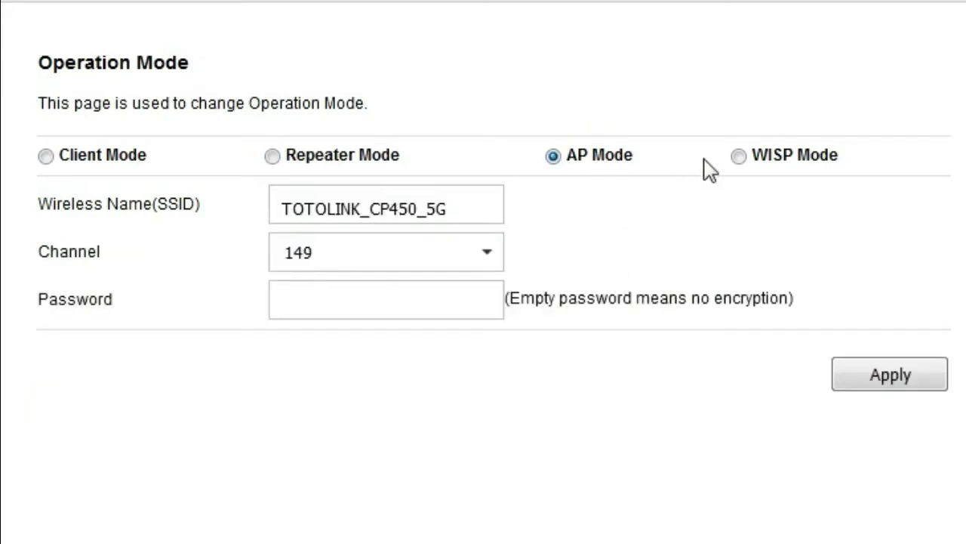
left_click(739, 157)
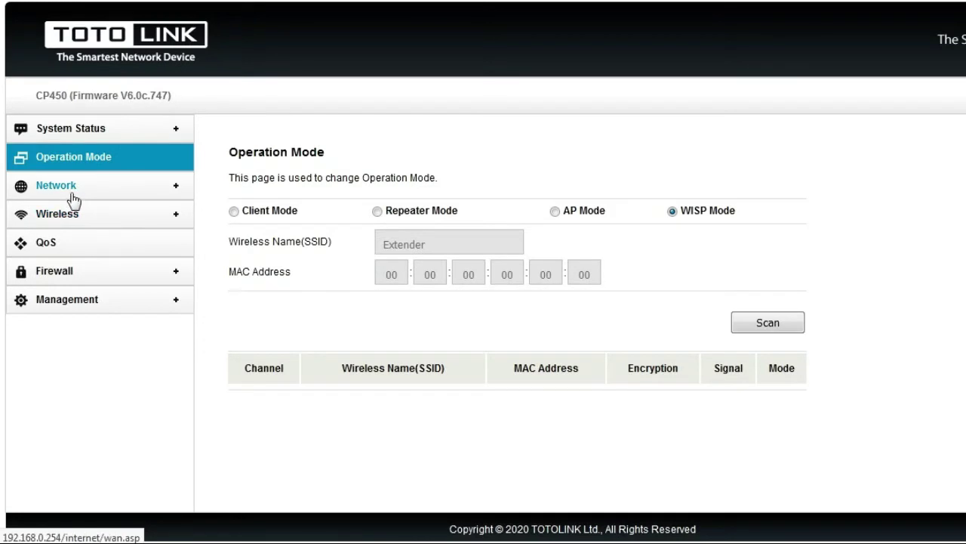
Survey the WAN, wireless status, QoS and management password pages
left_click(56, 186)
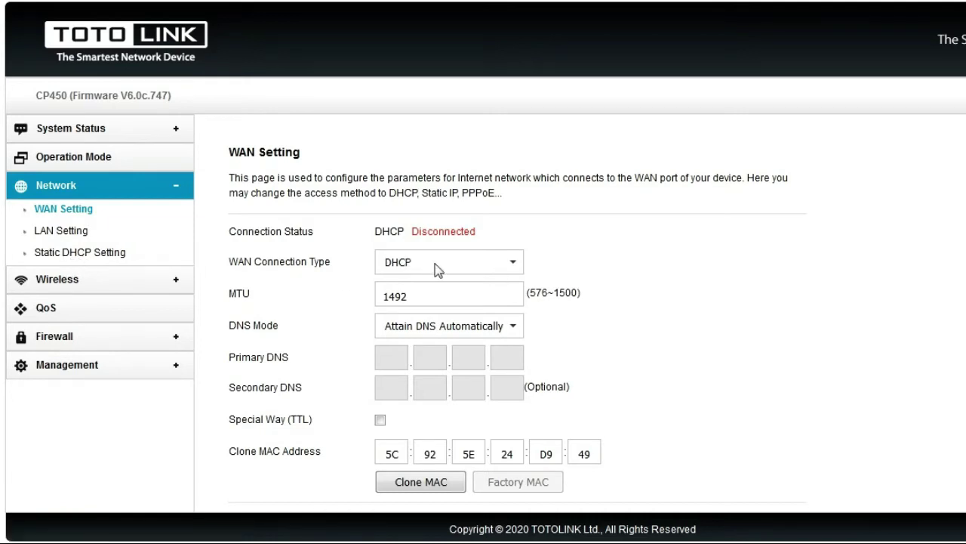
left_click(59, 283)
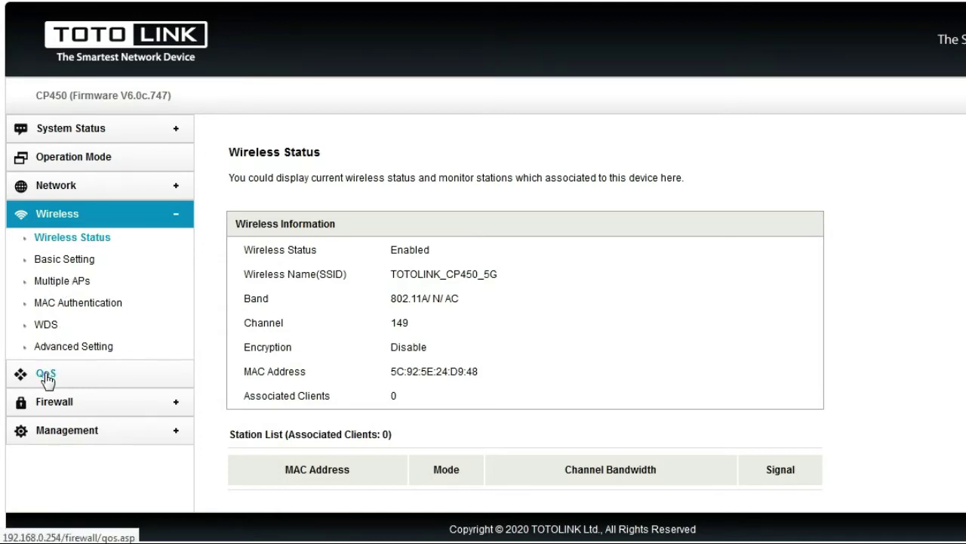
left_click(45, 376)
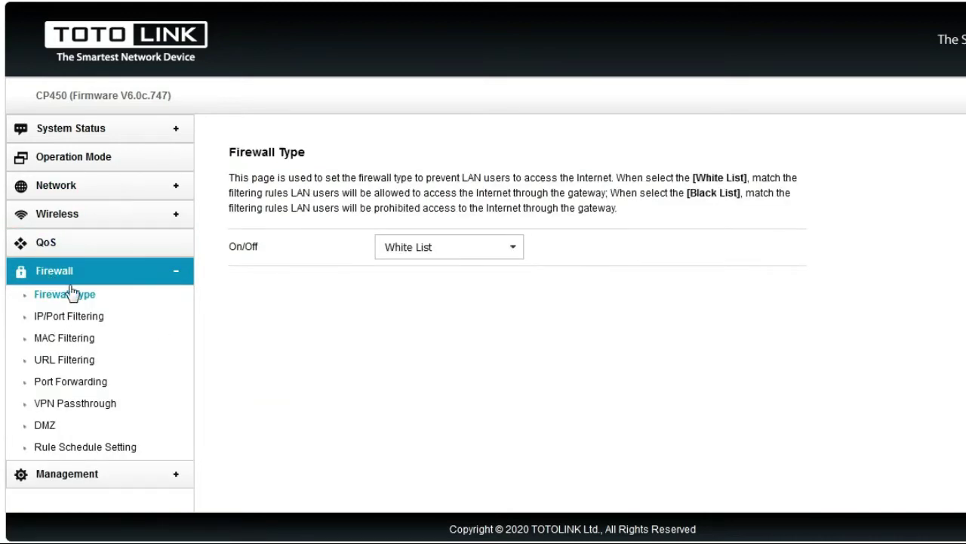
left_click(60, 473)
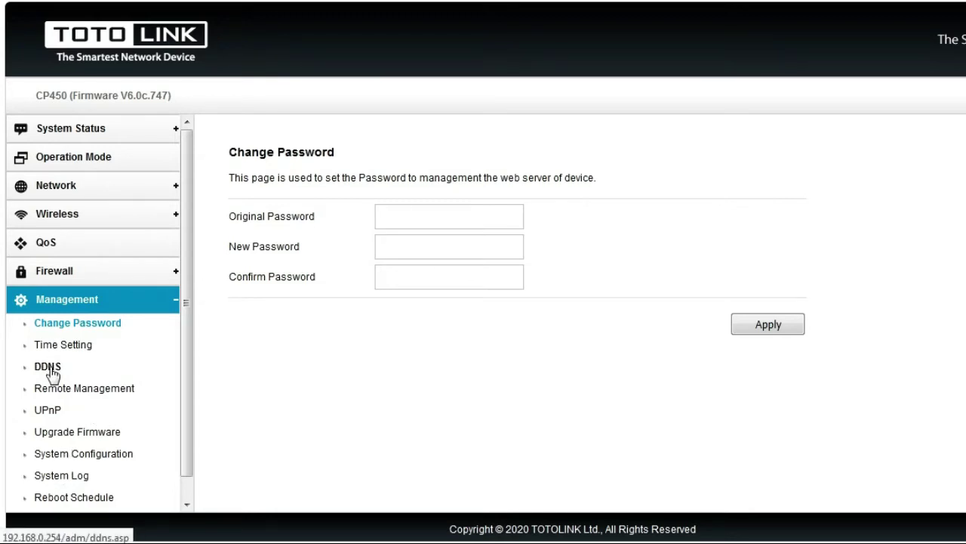
left_click(59, 215)
Inspect the Basic Setting channel list for the 5G network, keeping channel 149
left_click(73, 264)
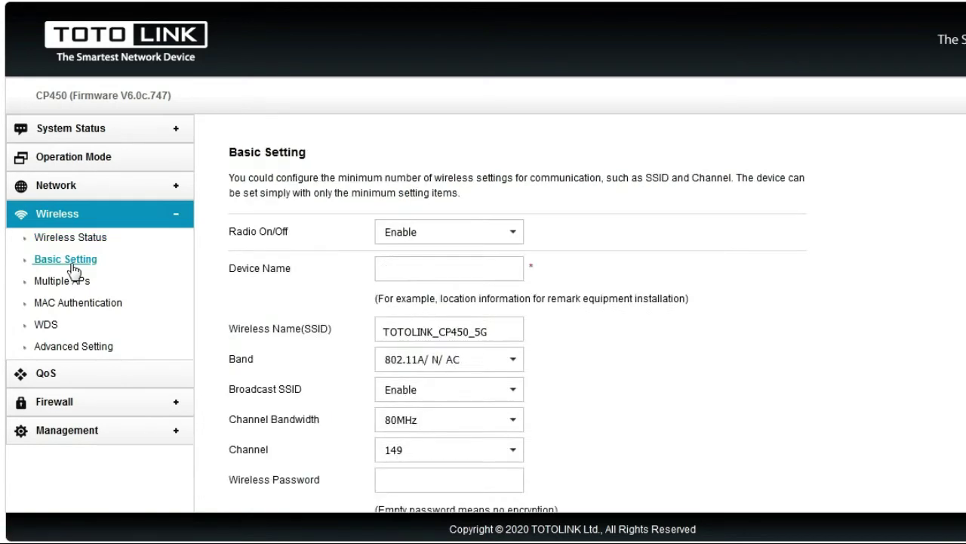
scroll(517, 302, "down", 2)
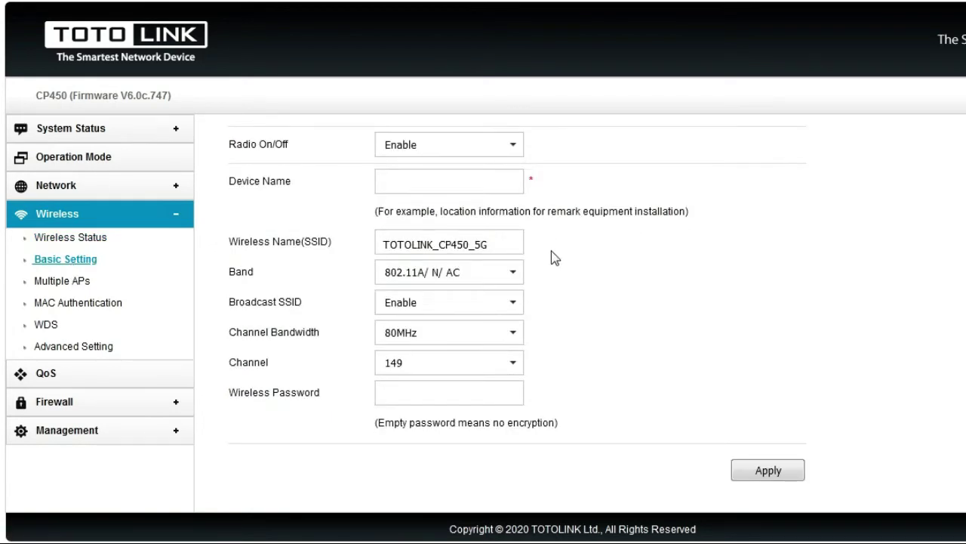
left_click(423, 366)
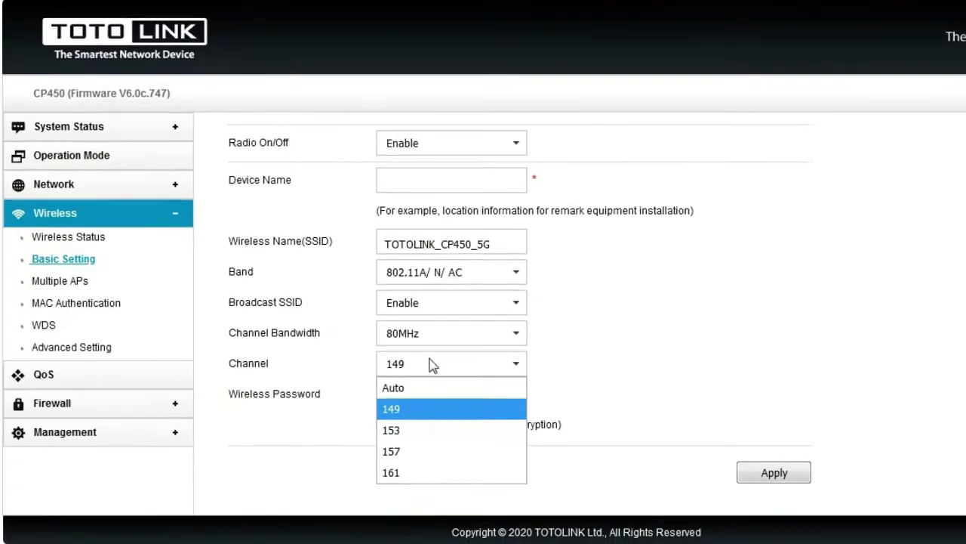
left_click(89, 262)
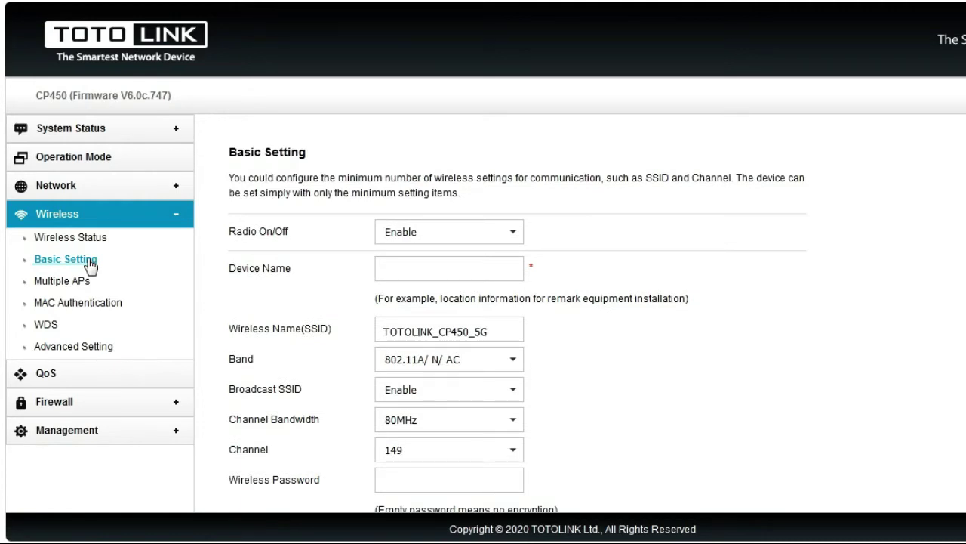
Run a network scan under Client, Repeater and WISP Mode in turn
left_click(102, 166)
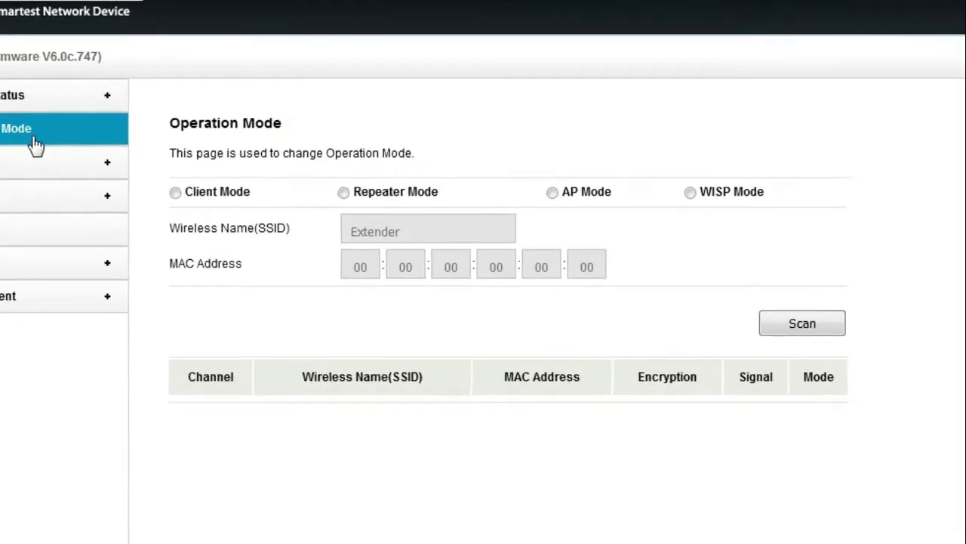
left_click(54, 160)
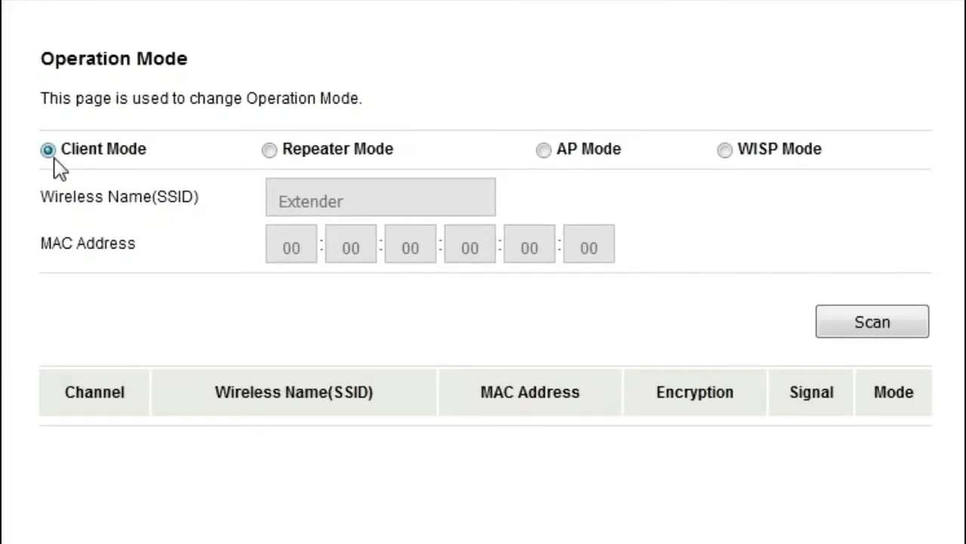
left_click(864, 326)
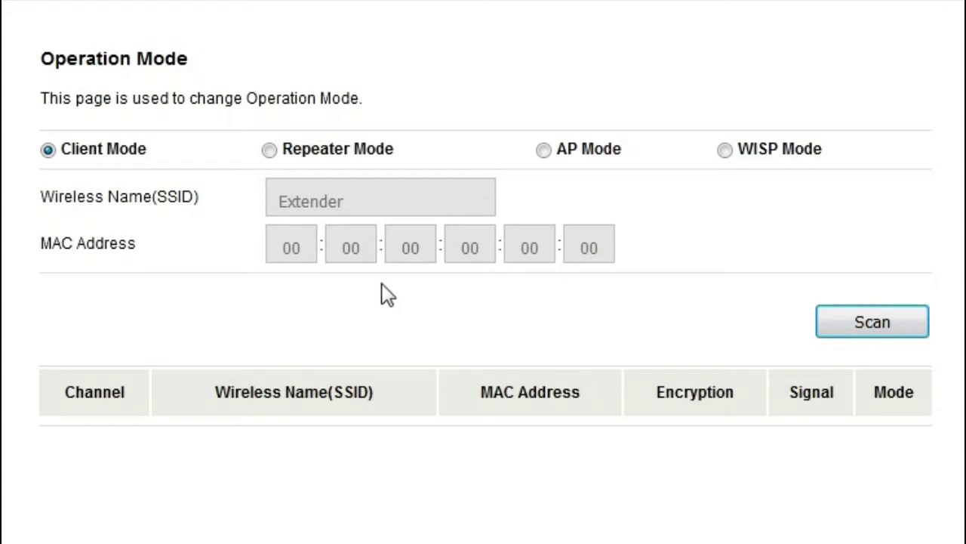
left_click(270, 155)
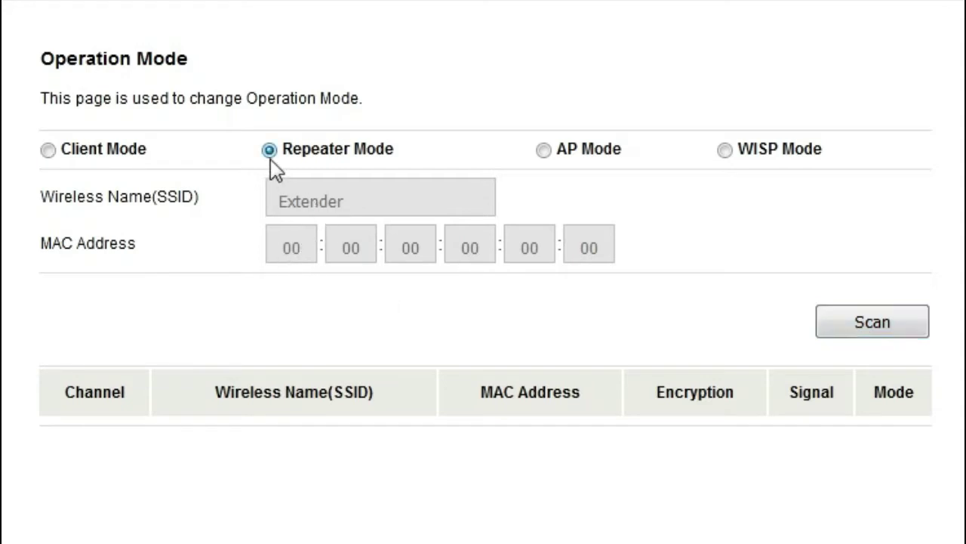
left_click(889, 323)
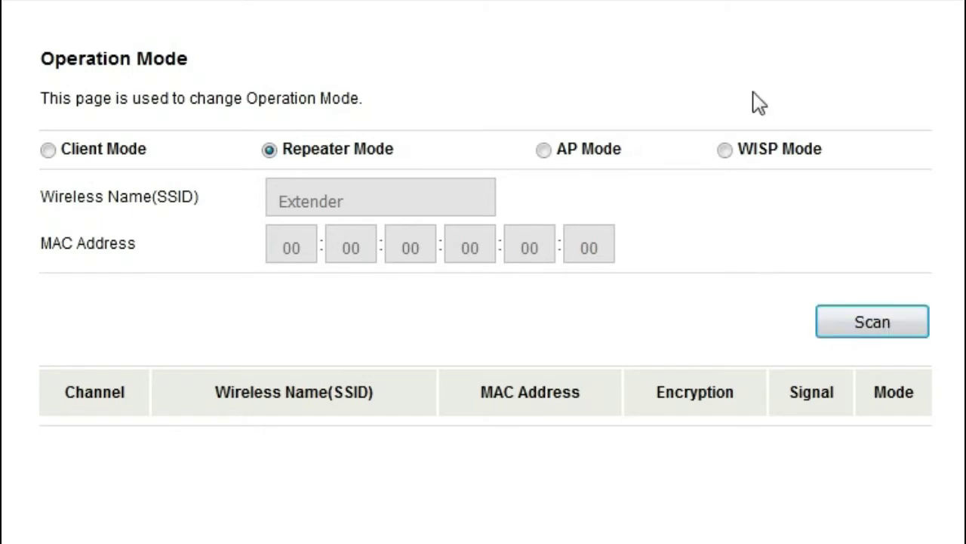
left_click(729, 150)
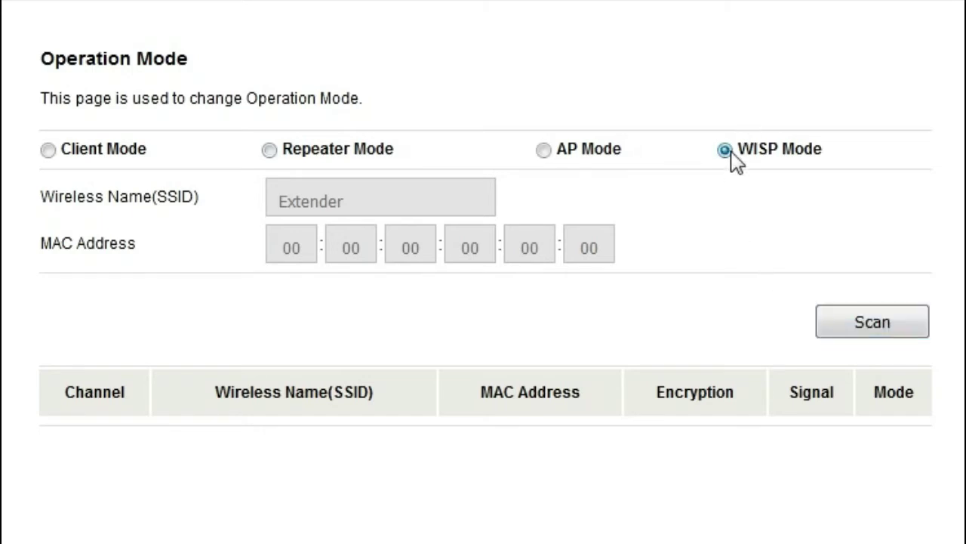
left_click(876, 323)
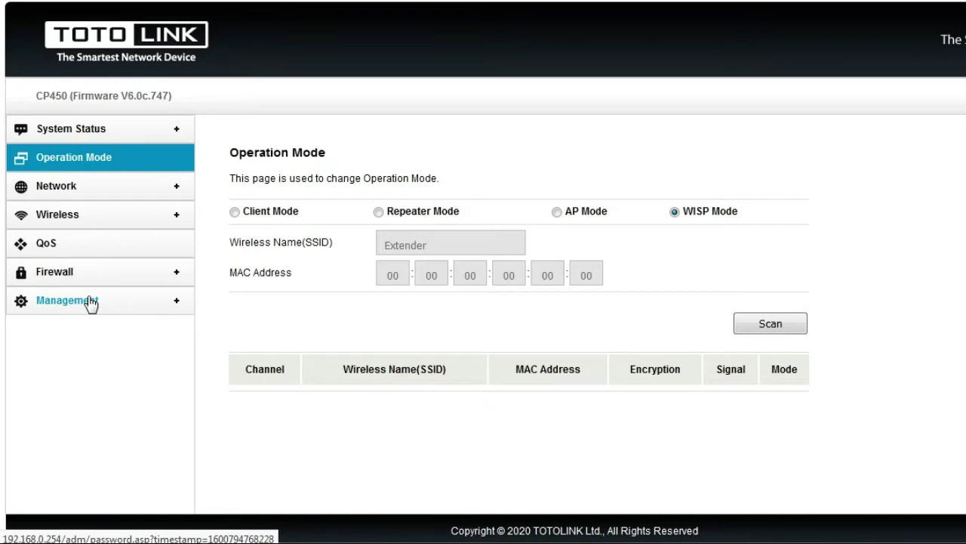
In AP Mode, review the channel list leaving 149, then go to Management
left_click(557, 212)
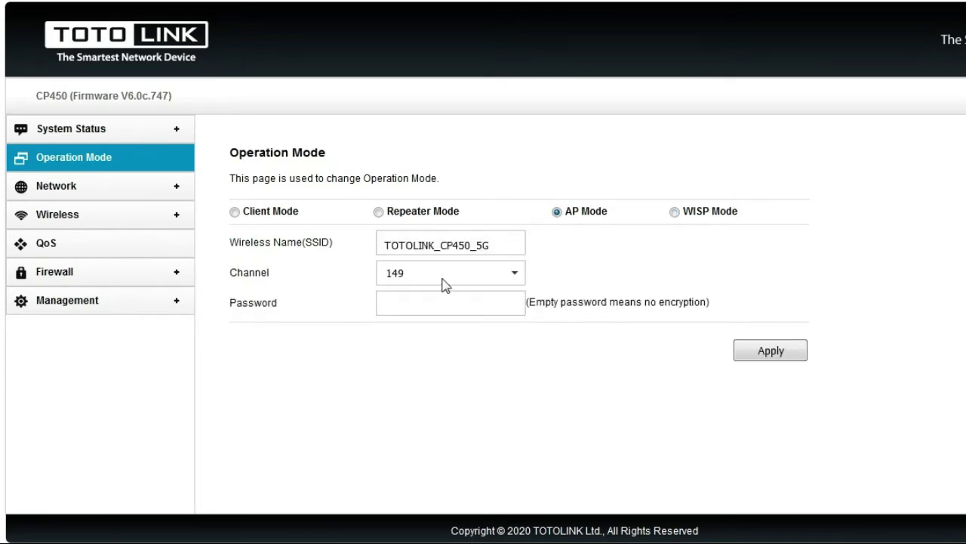
left_click(446, 279)
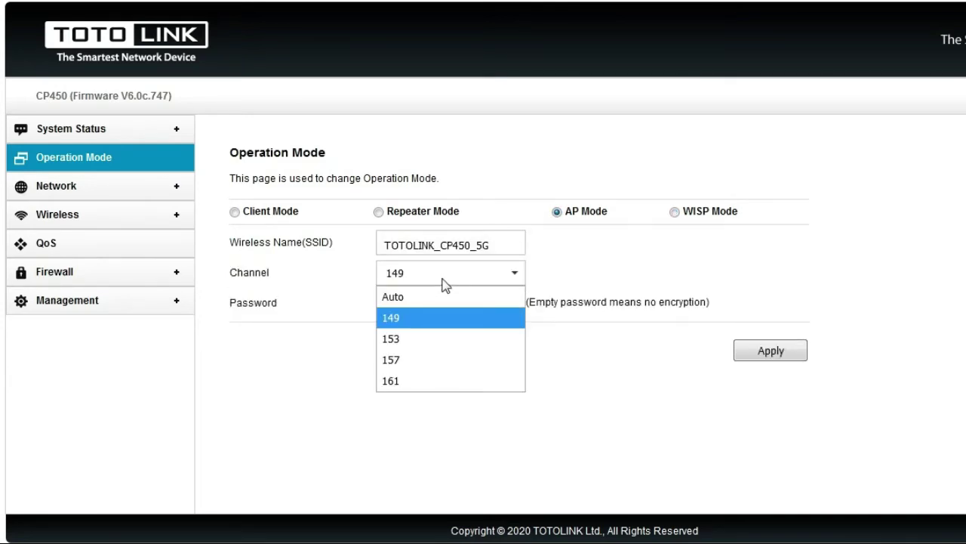
left_click(246, 381)
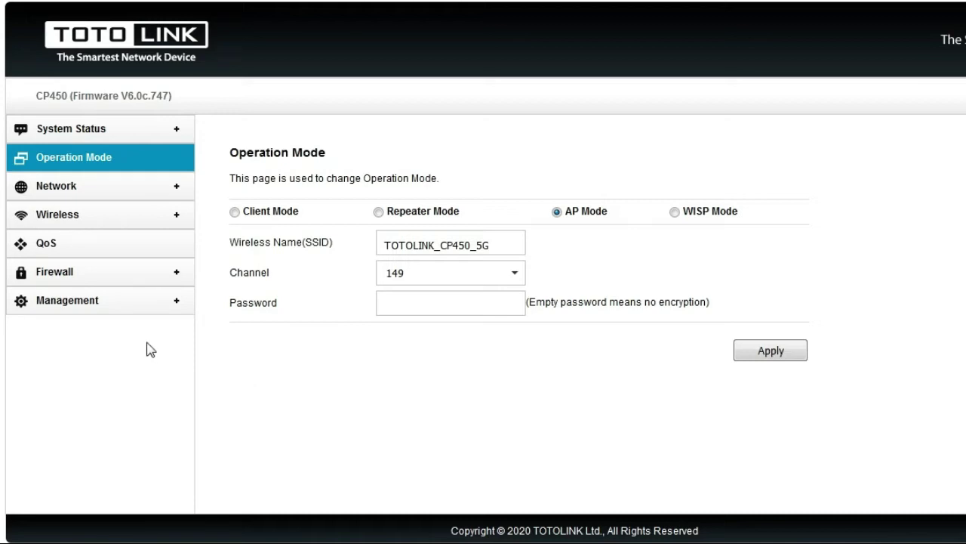
left_click(88, 313)
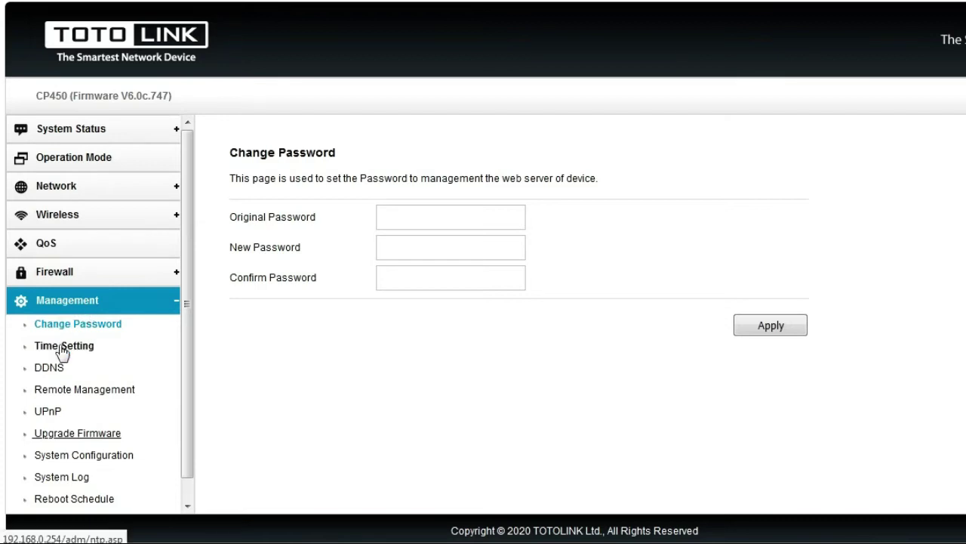
Flash CP450-1C-1H-Transitional version.web with configuration from Upgrade Firmware and accept the warning
left_click(74, 437)
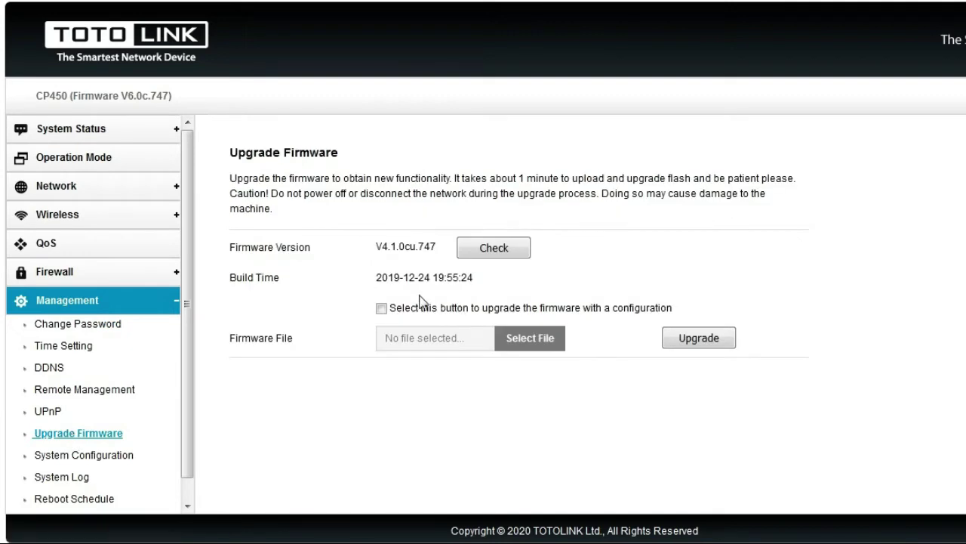
left_click(381, 309)
left_click(520, 336)
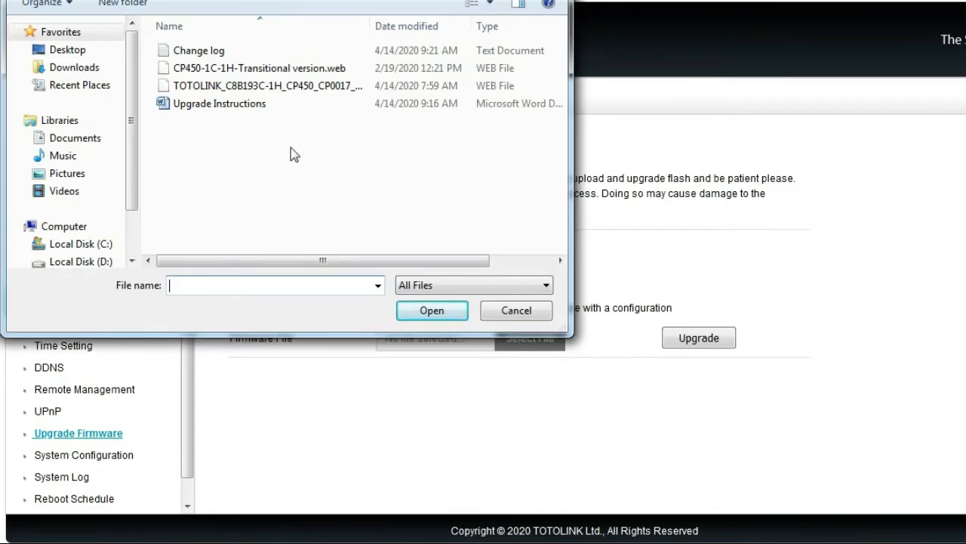
left_click(274, 76)
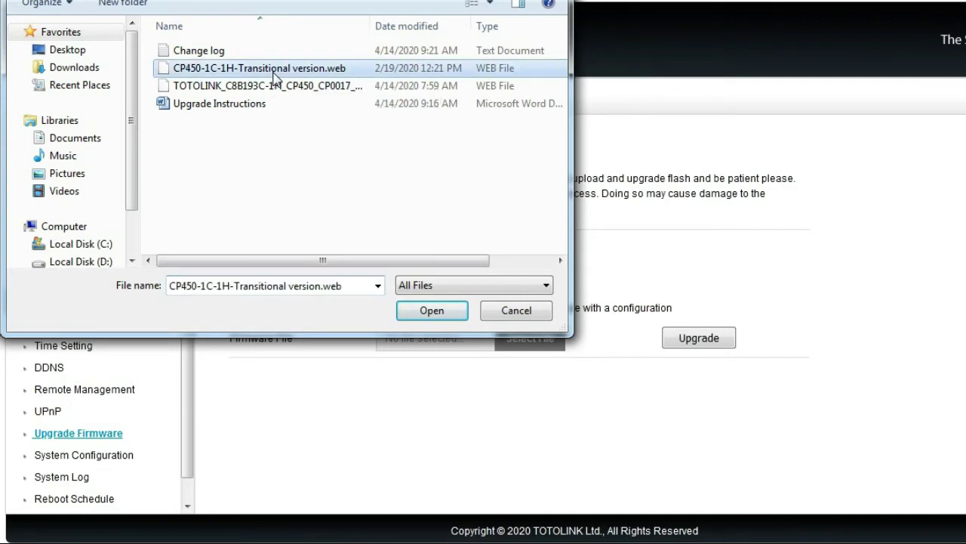
left_click(432, 311)
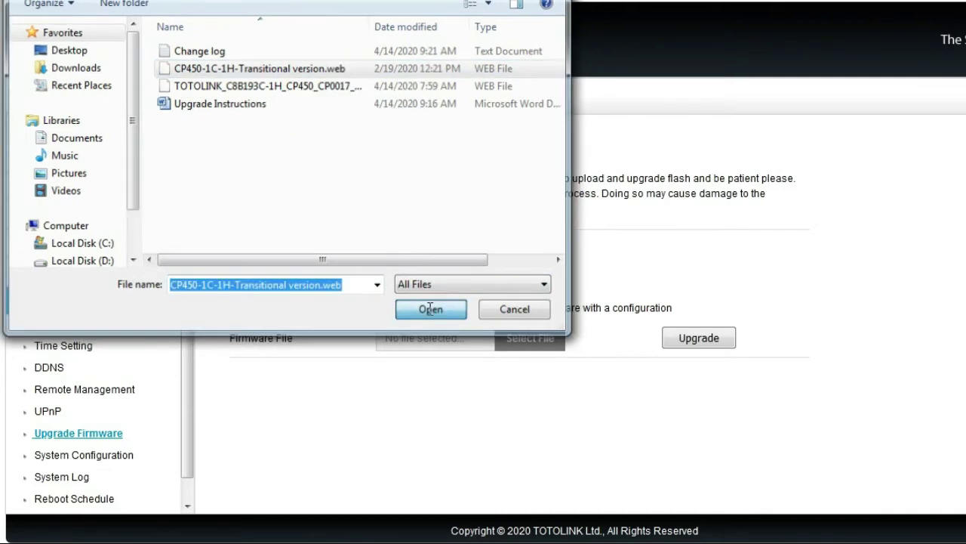
left_click(715, 340)
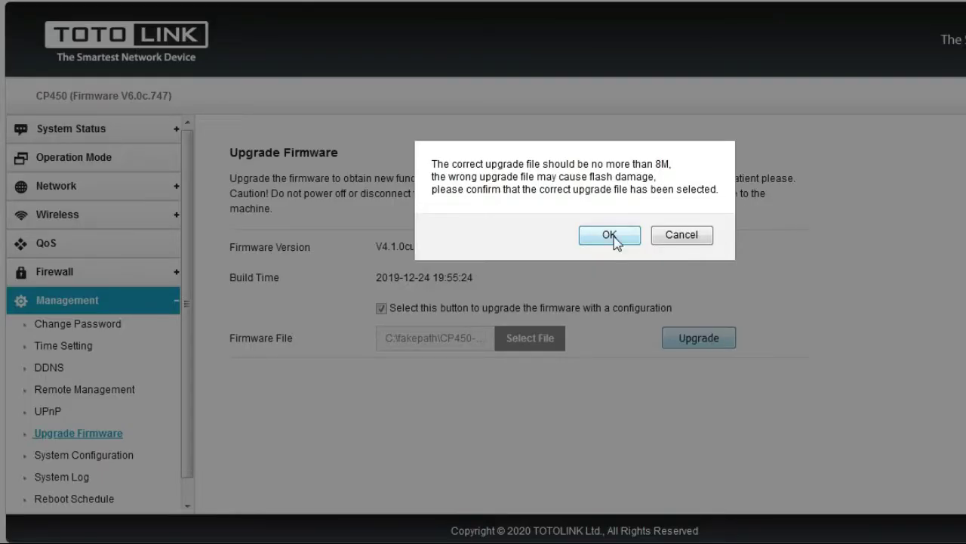
left_click(614, 236)
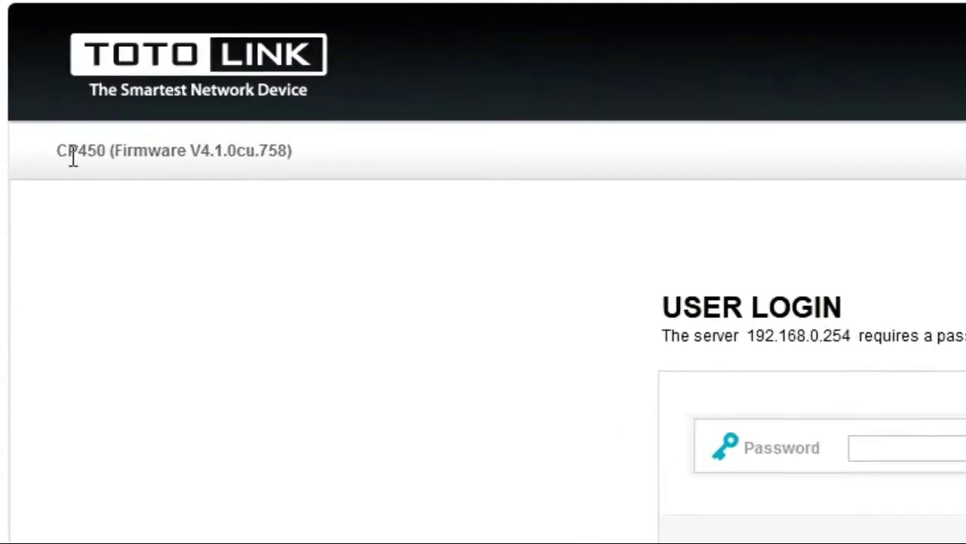
Note firmware V4.1.0cu.758, log in with the admin password, and decline Firefox's password save
left_click_drag(59, 155, 394, 144)
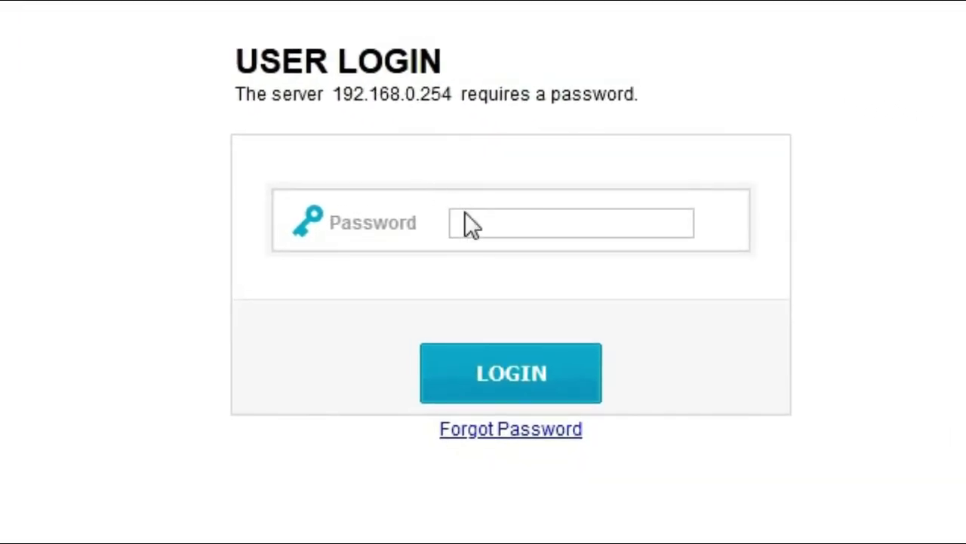
left_click(475, 221)
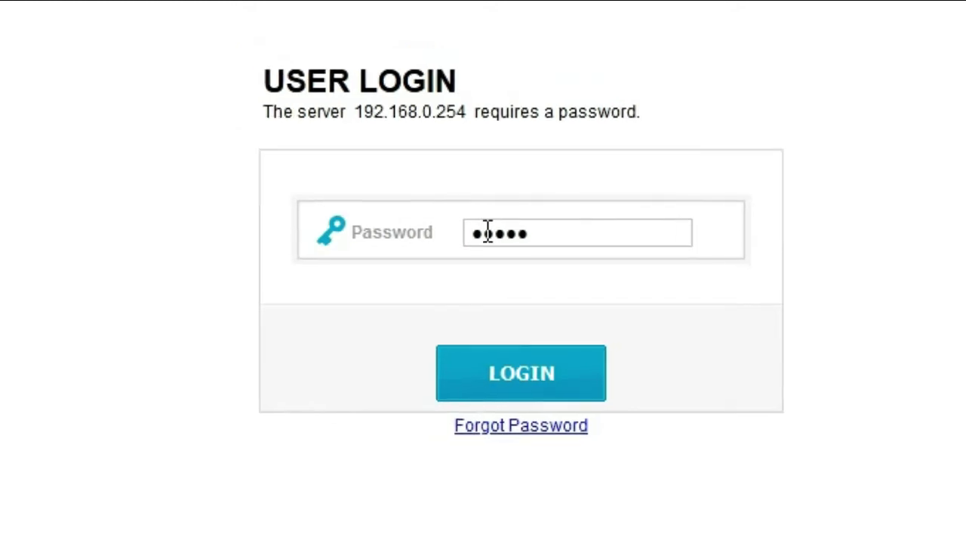
key("Return")
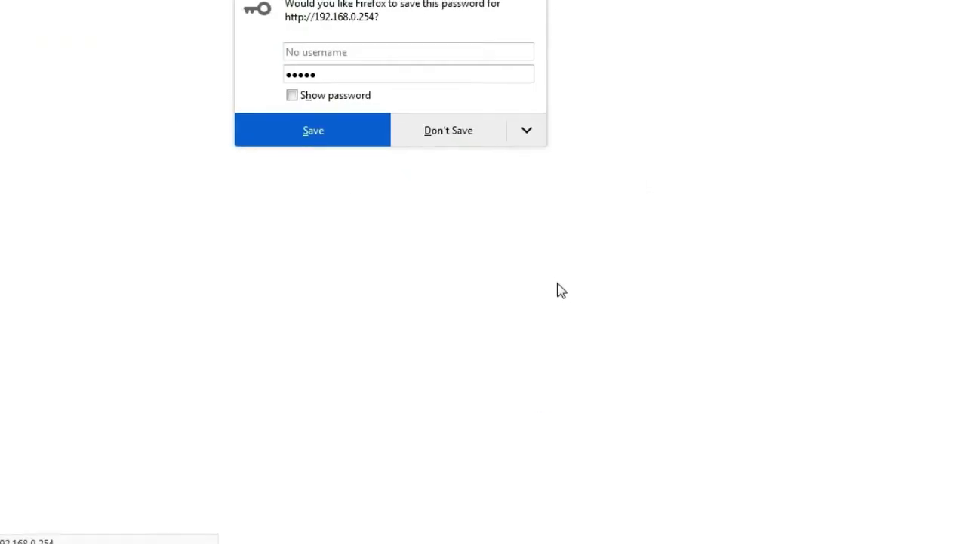
left_click(462, 134)
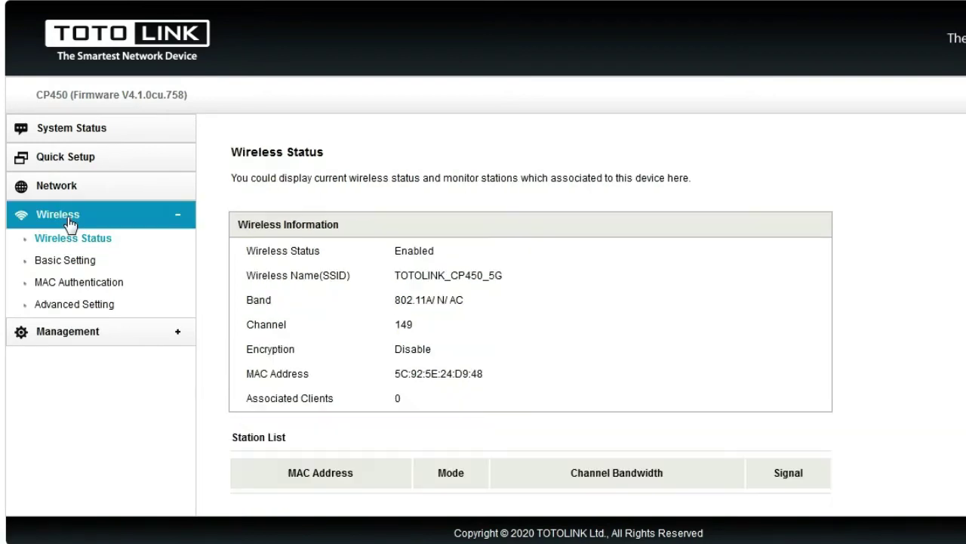
Review the new firmware's 5G channel list, keep channel 149, and start Quick Setup in Slave Mode
left_click(66, 262)
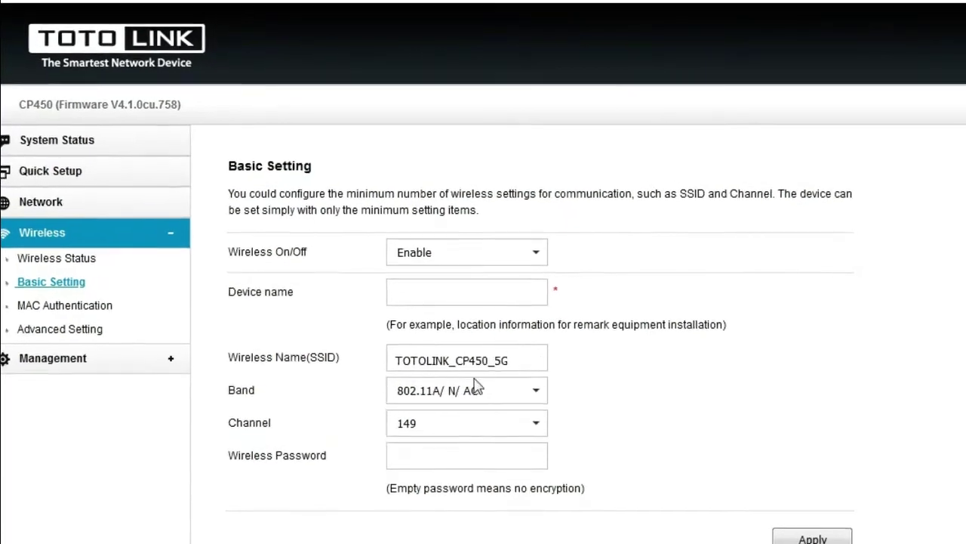
left_click(487, 422)
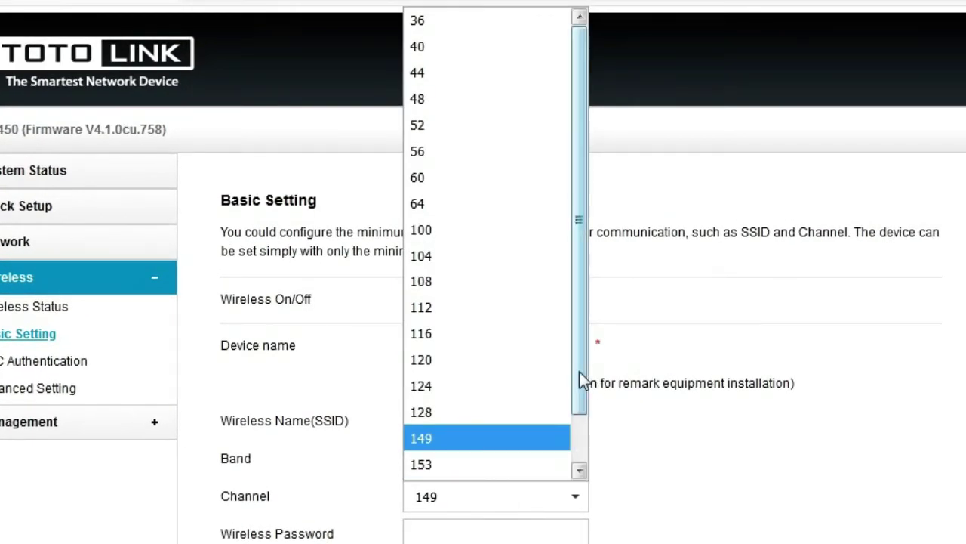
left_click_drag(579, 371, 576, 296)
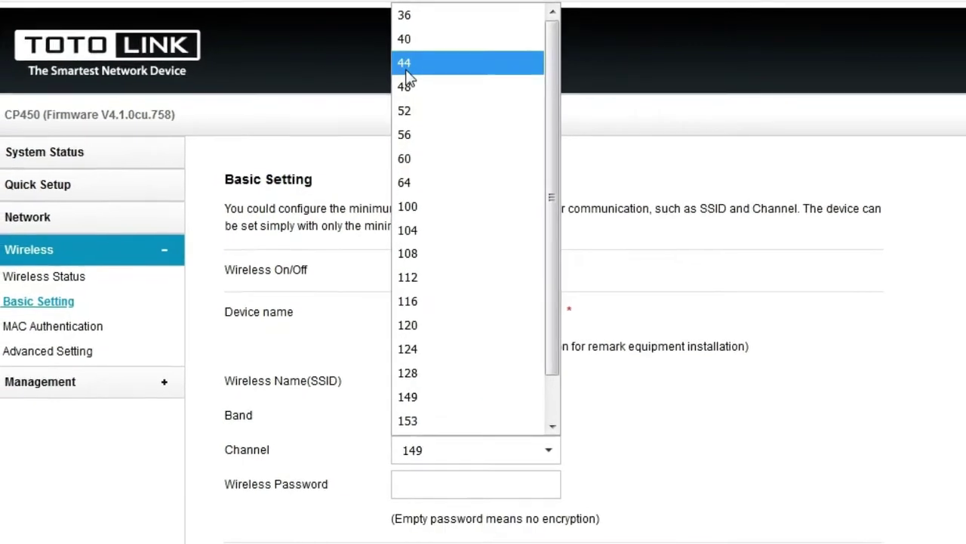
left_click(254, 148)
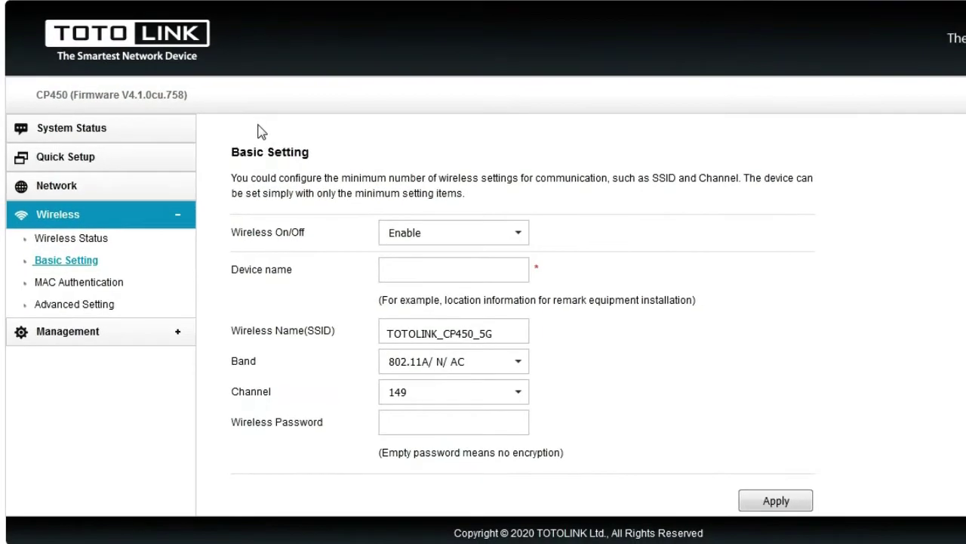
left_click(87, 166)
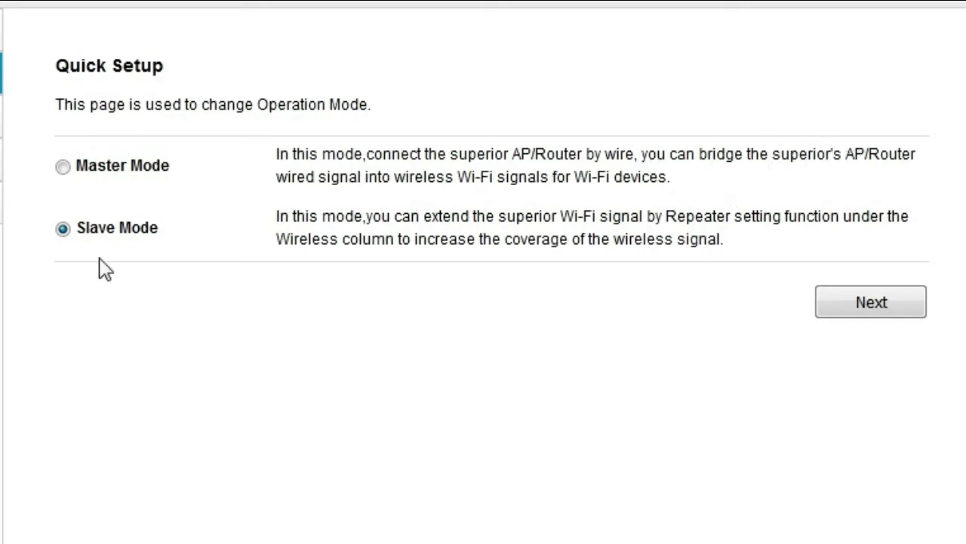
Scan for upstream Wi-Fi and select NOBITA as the network to repeat
left_click(855, 307)
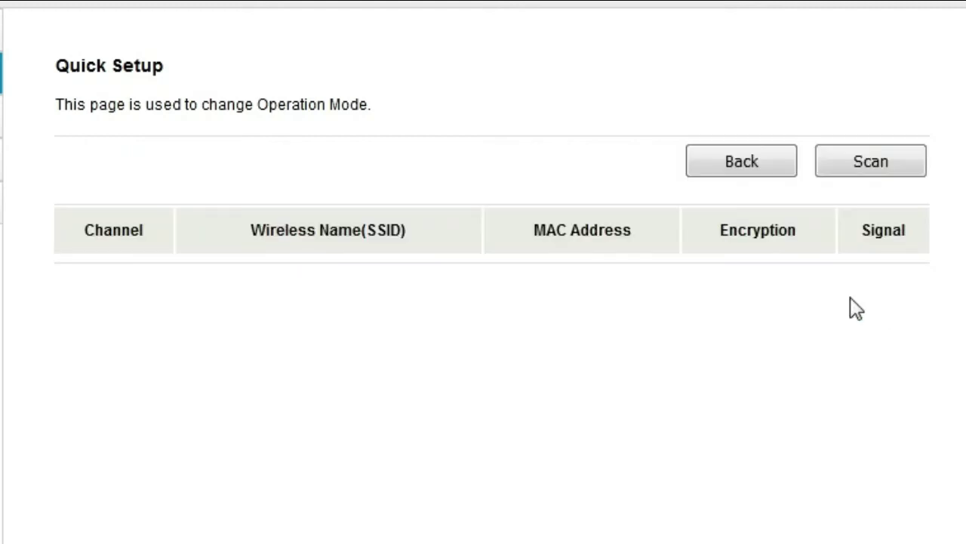
left_click(890, 171)
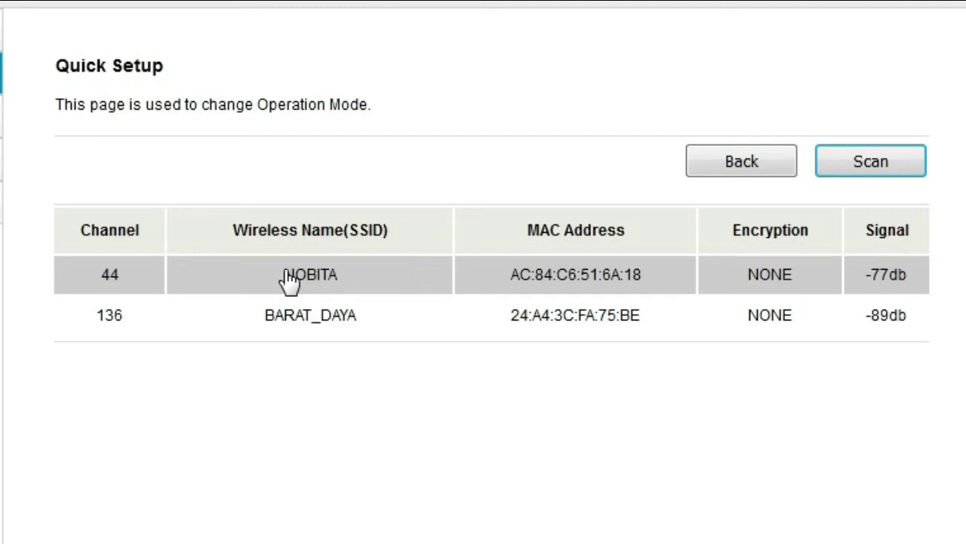
left_click(288, 274)
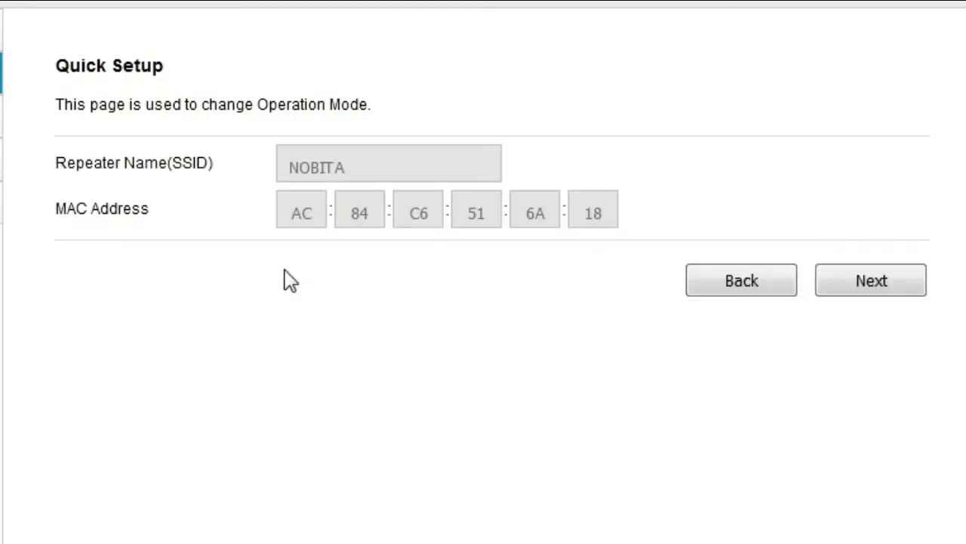
left_click(850, 278)
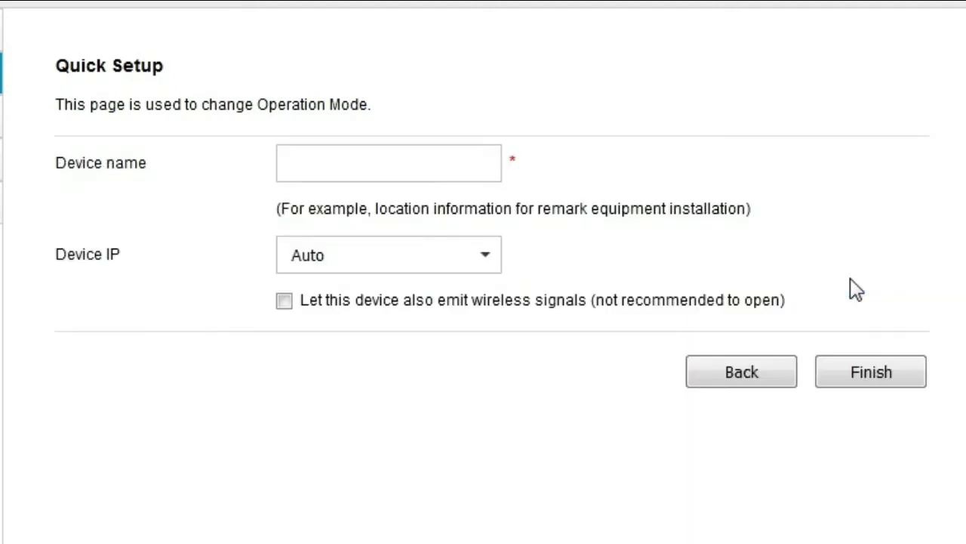
Enter cp450 as the Quick Setup device name, correcting the mistyped 'cpe'
left_click(418, 165)
type("cpe")
key("BackSpace")
key("Home")
left_click(421, 173)
type("450")
left_click(332, 265)
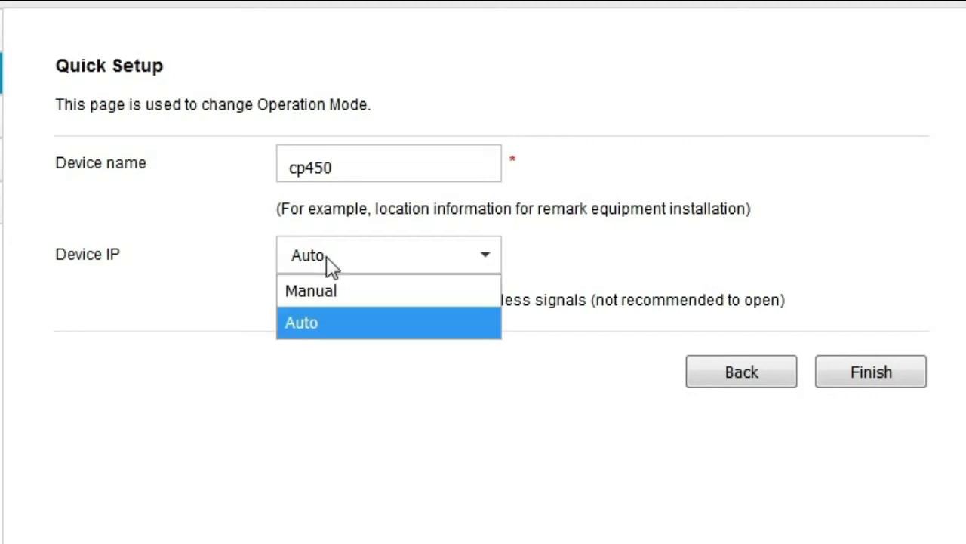
Switch Device IP to Manual and enter the address 172.31.146.100
left_click(330, 300)
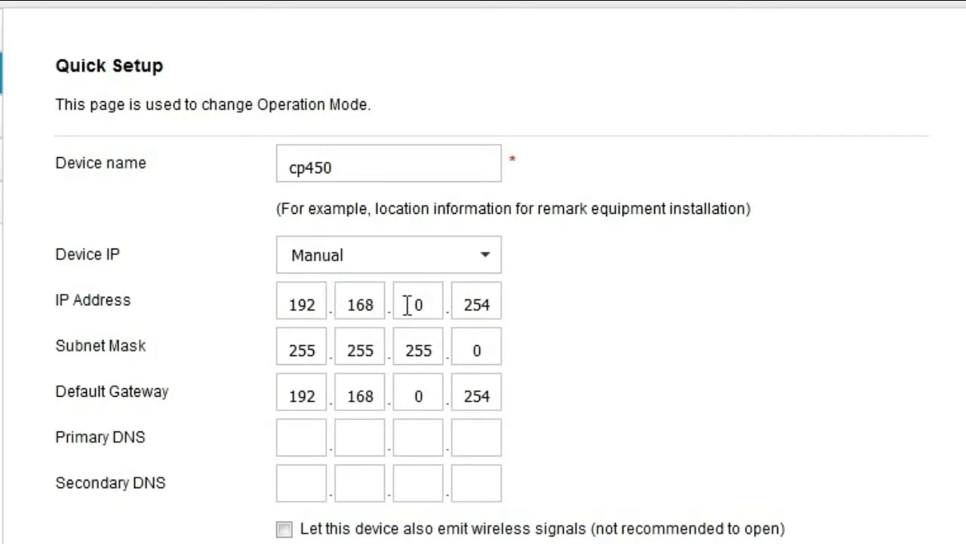
double_click(292, 304)
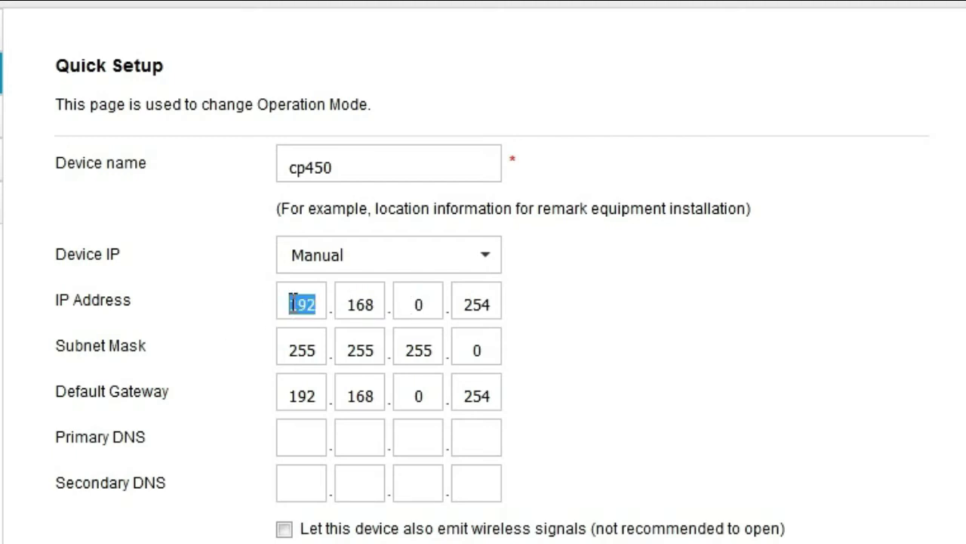
type("17")
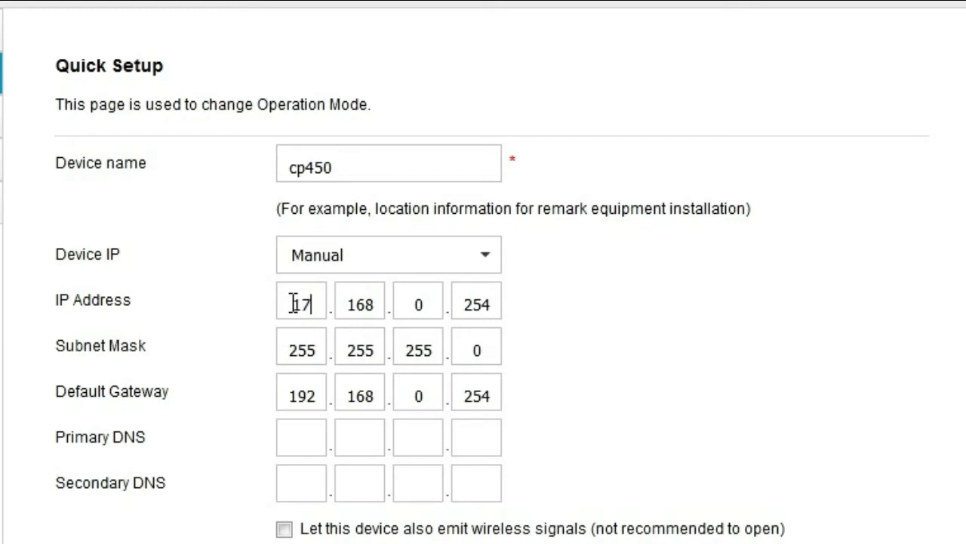
type("2")
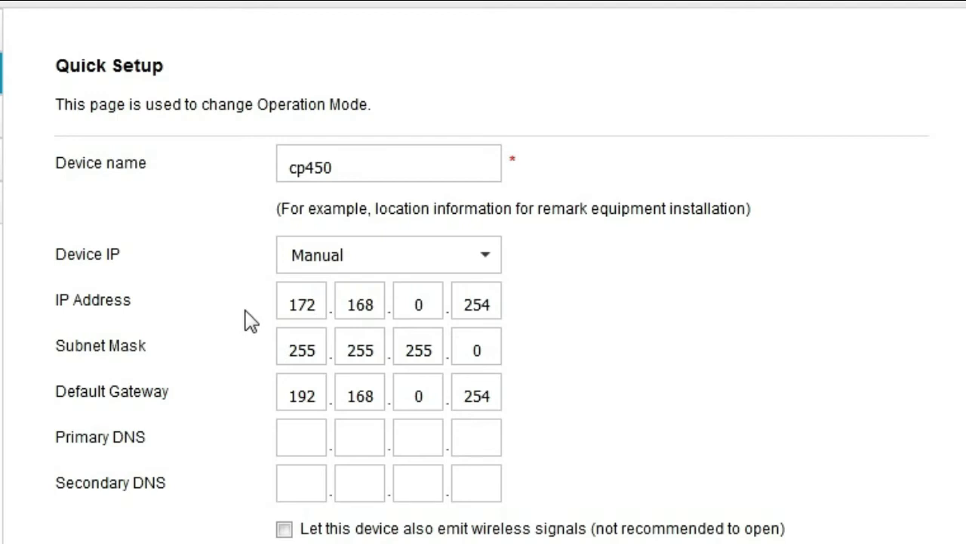
double_click(355, 305)
type("31")
key("Tab")
type("146.100")
Set subnet mask 255.255.0.0 with gateway and DNS 172.31.146.1, and finish Quick Setup
double_click(418, 350)
type("0")
left_click(293, 393)
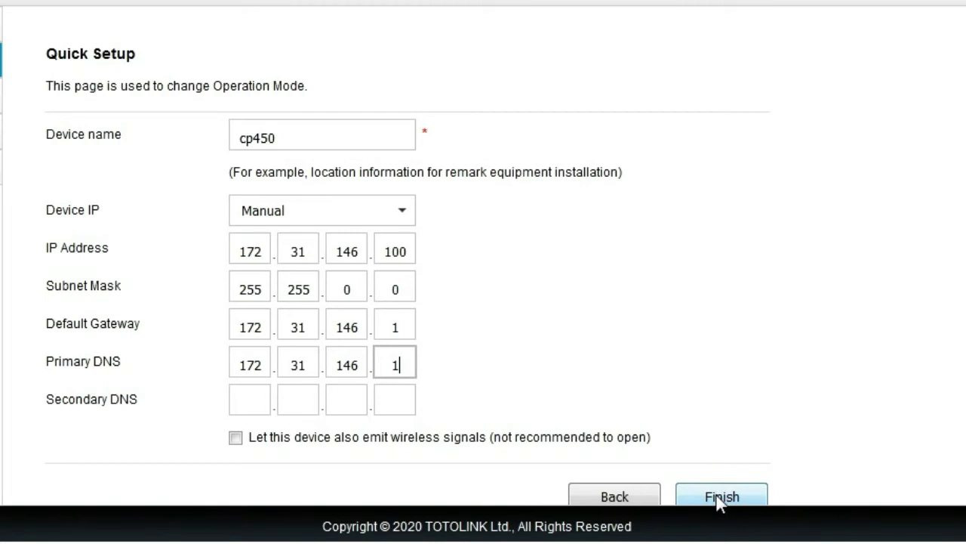
left_click(721, 496)
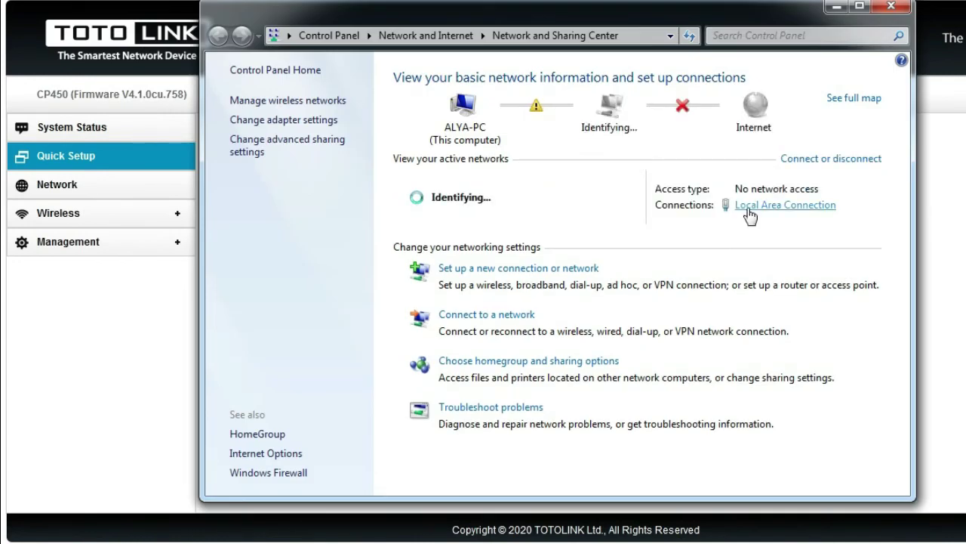
Give the Local Area Connection static IPv4 172.31.146.101 with mask 255.255.0.0
left_click(785, 205)
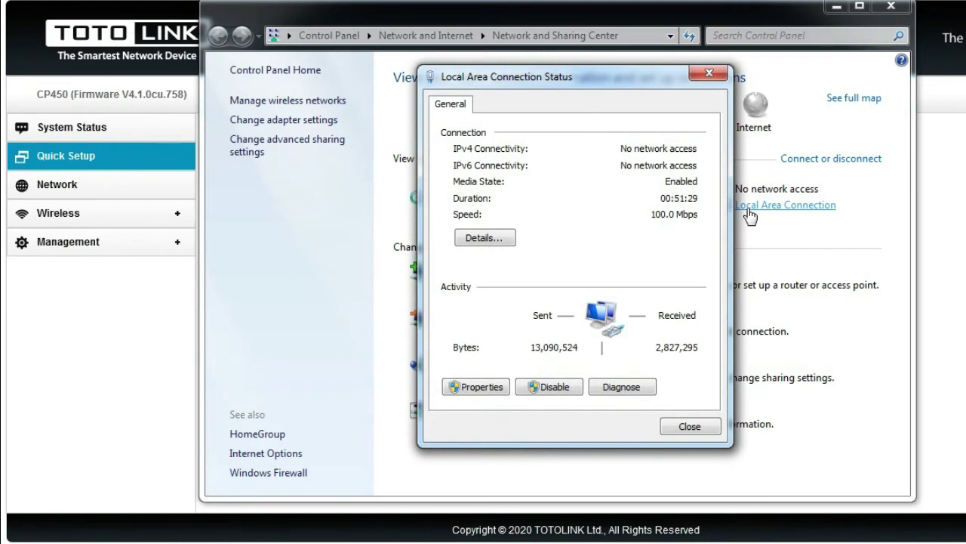
key("Escape")
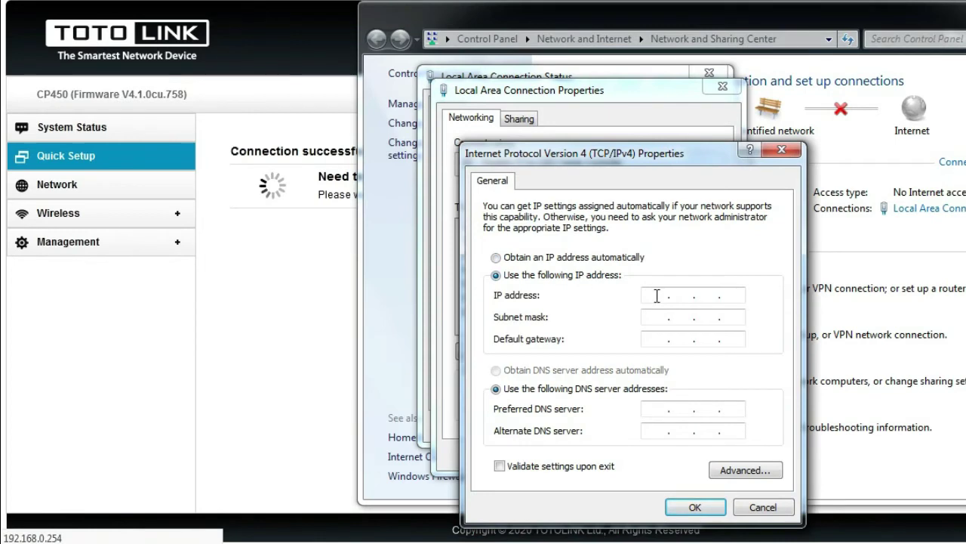
type("172 . 31 . 146 . 101")
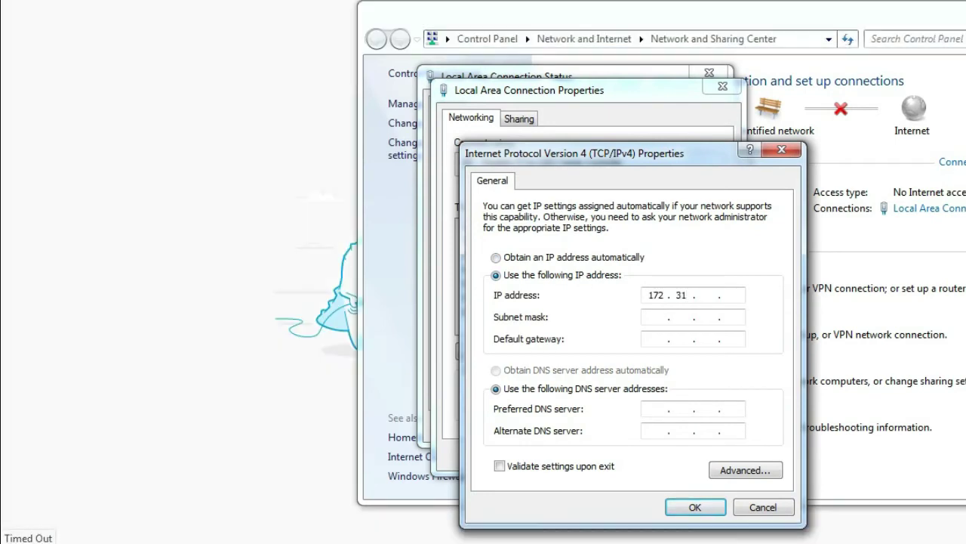
left_click(657, 317)
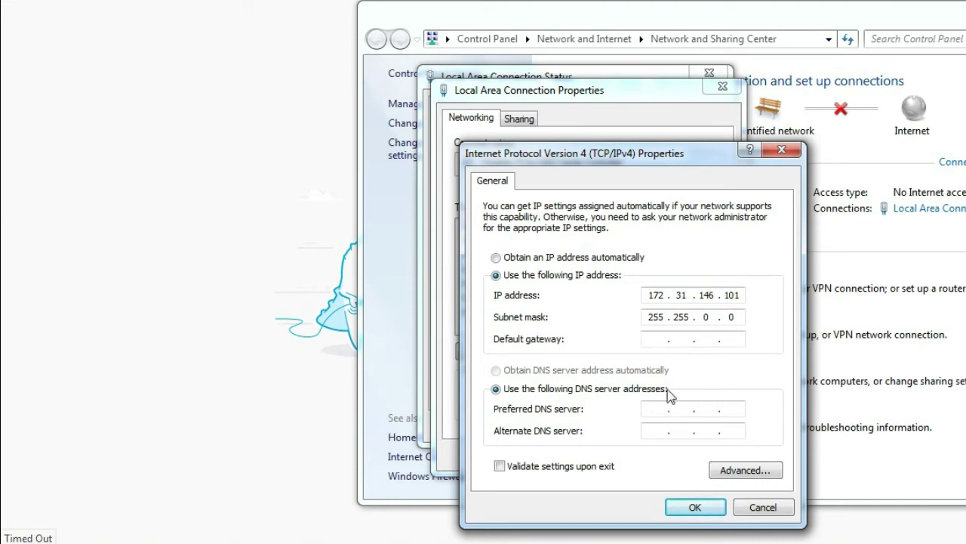
left_click(691, 506)
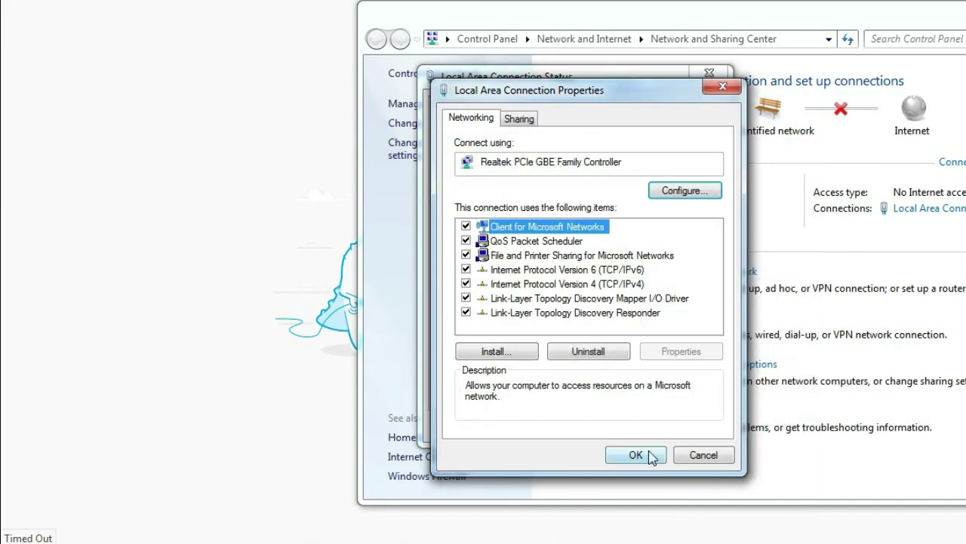
left_click(640, 455)
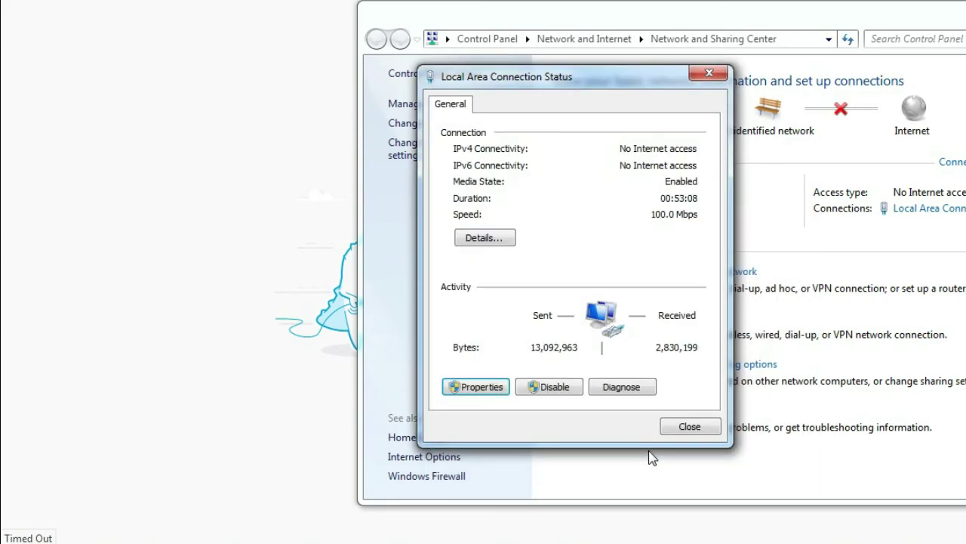
left_click(690, 427)
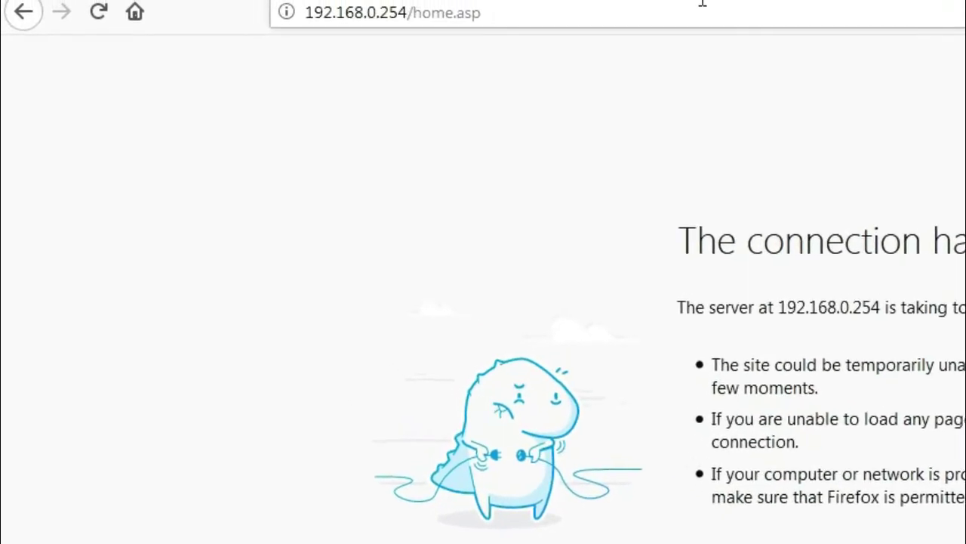
Load the repeater's admin page at 172.31.146.100 in Firefox
left_click(870, 121)
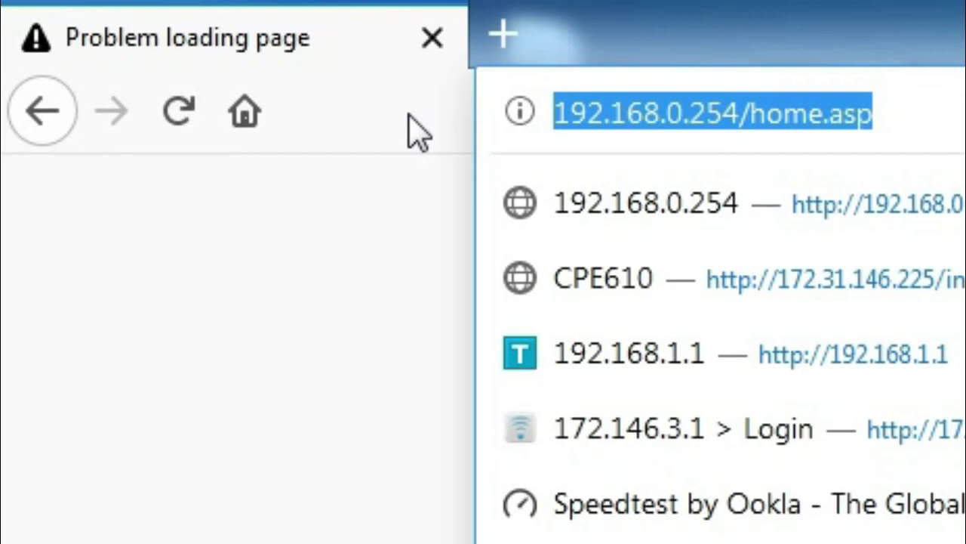
type("1")
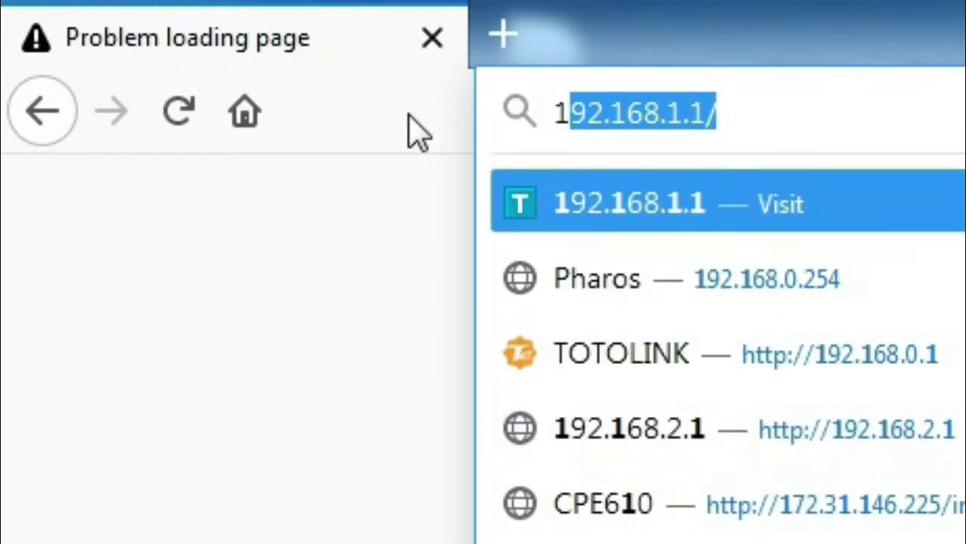
type("72.31")
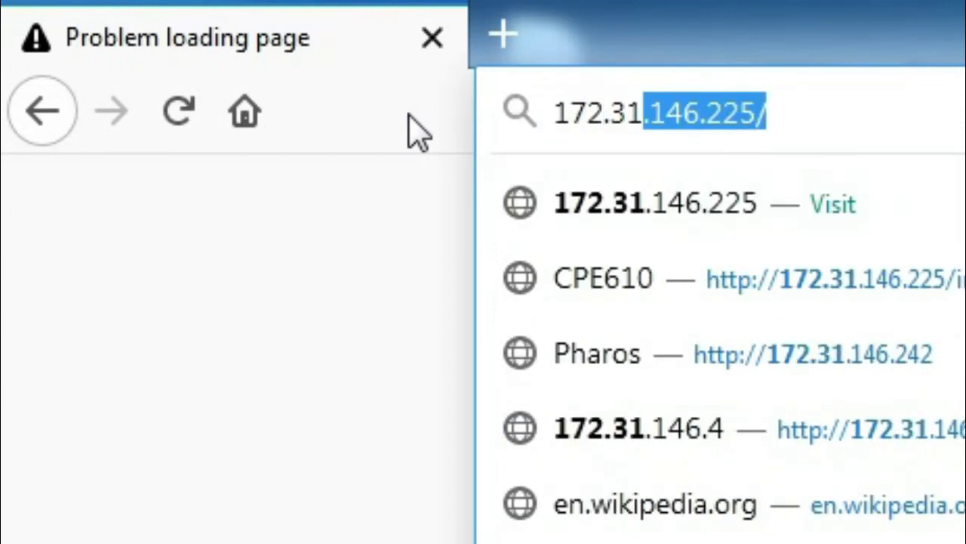
type(".")
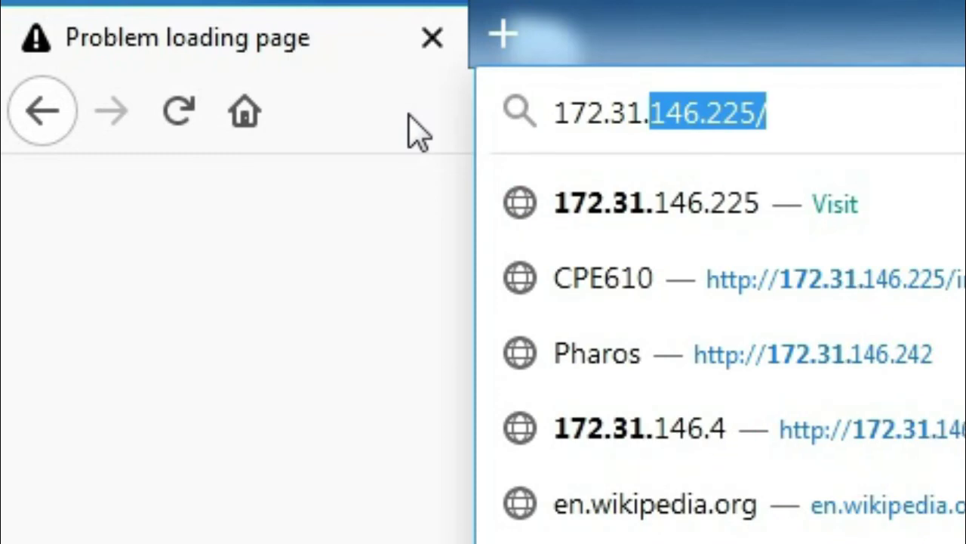
type("146.100")
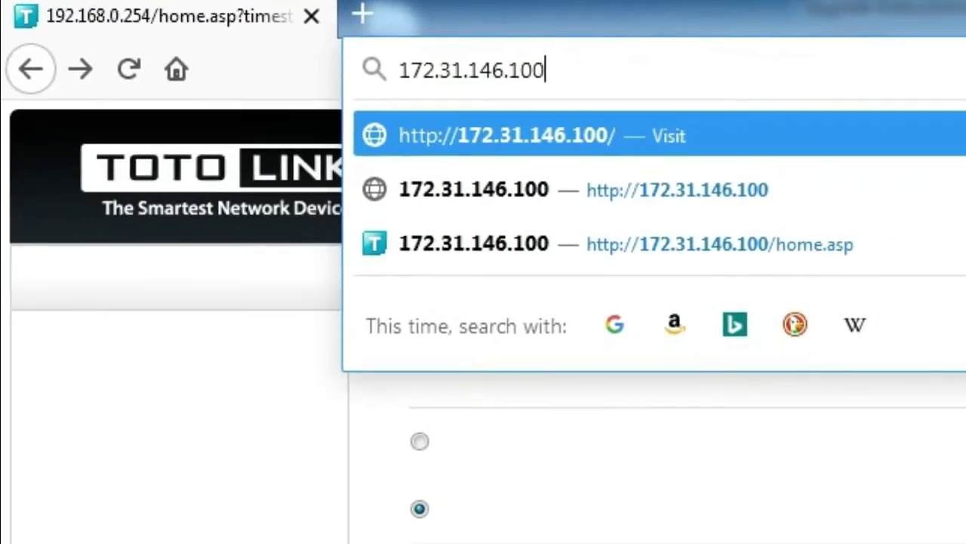
key("Return")
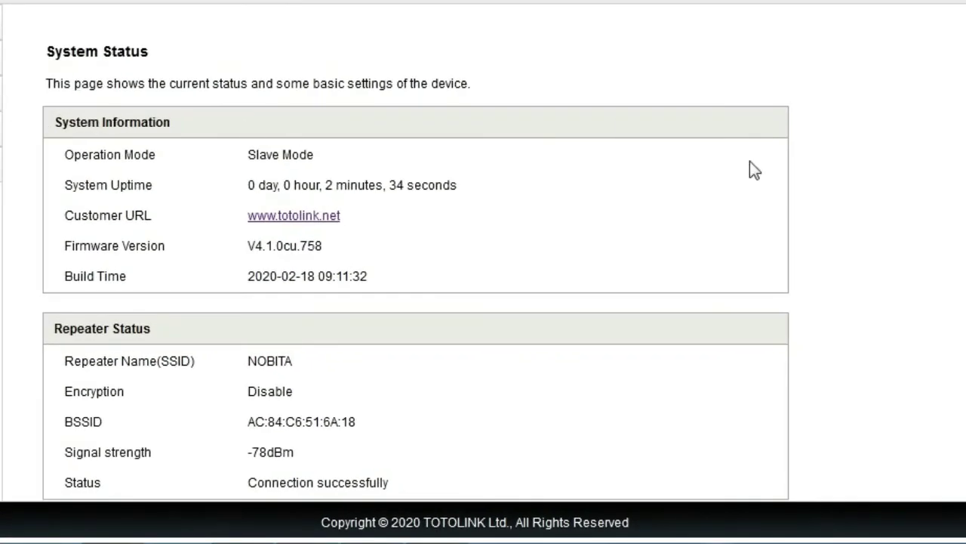
Verify System Status shows a successful repeater connection and LAN IP 172.31.146.100
scroll(416, 265, "down", 3)
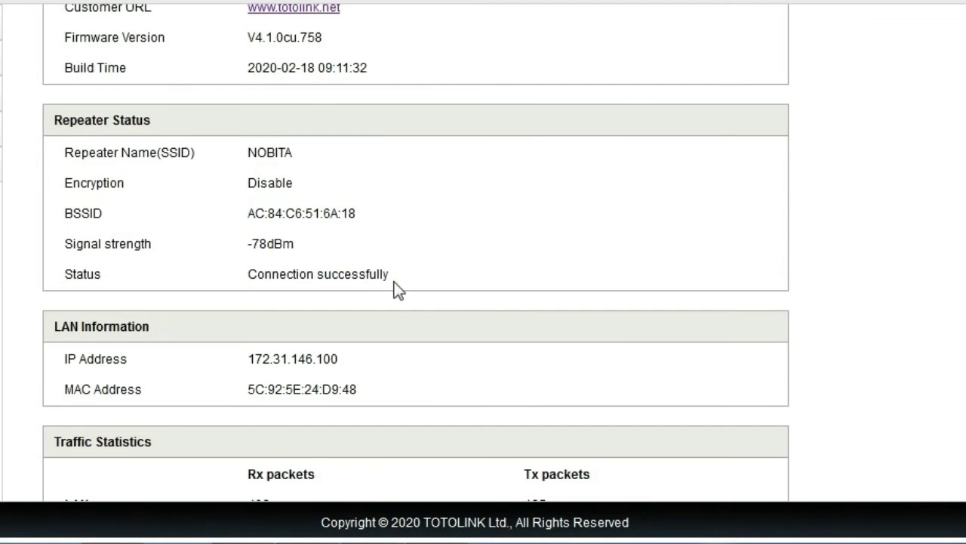
left_click_drag(332, 296, 10, 375)
left_click_drag(64, 274, 414, 274)
left_click(417, 275)
scroll(418, 276, "down", 1)
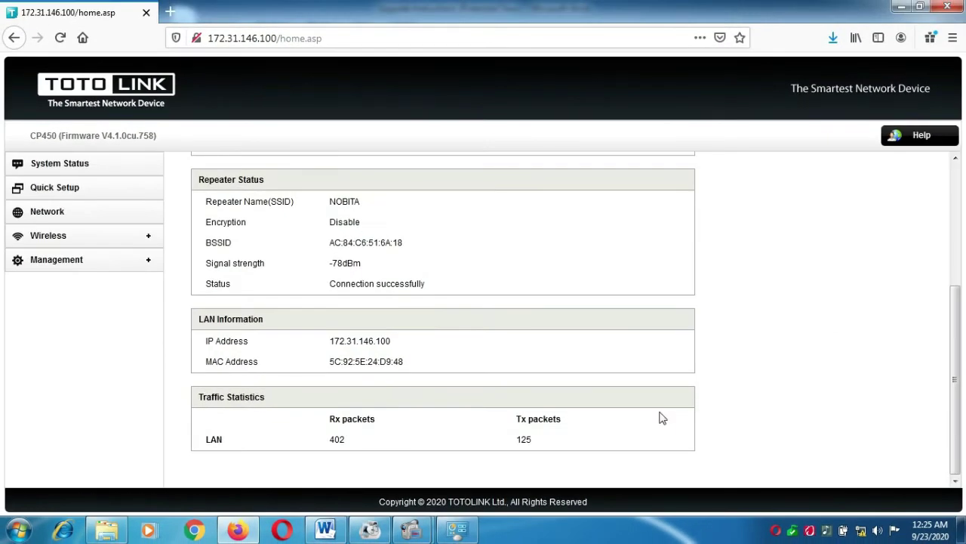
Launch cmd from Run and start a continuous 'ping 8.8.8.8 -t'
left_click(21, 529)
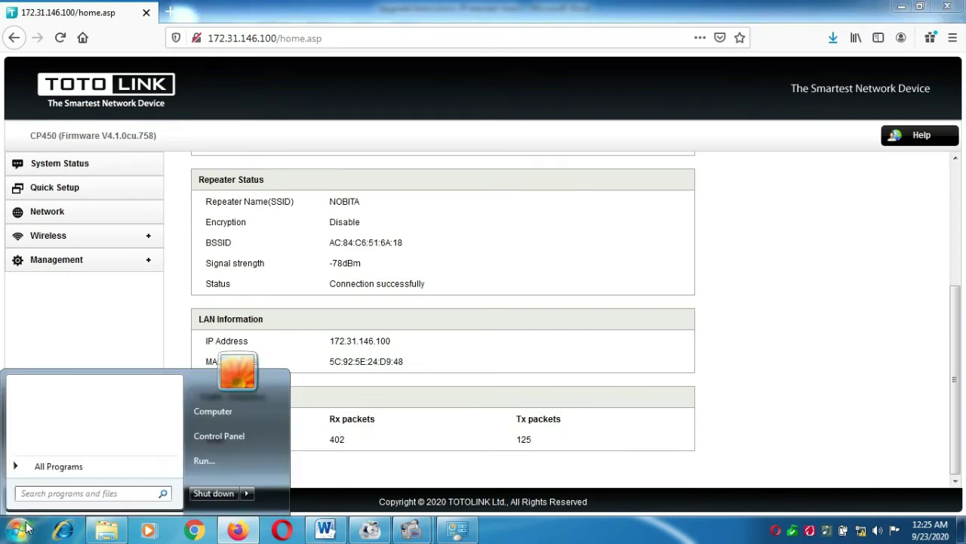
left_click(243, 459)
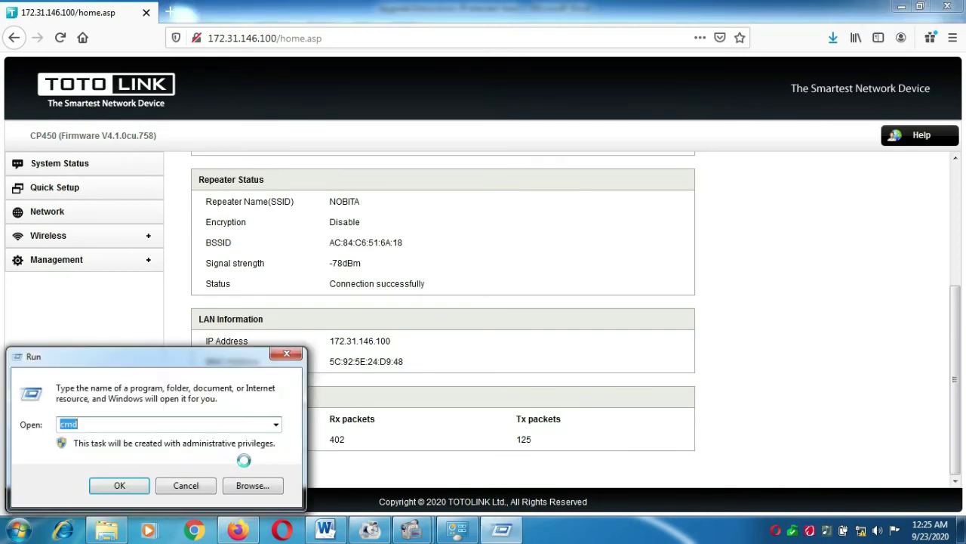
key("Return")
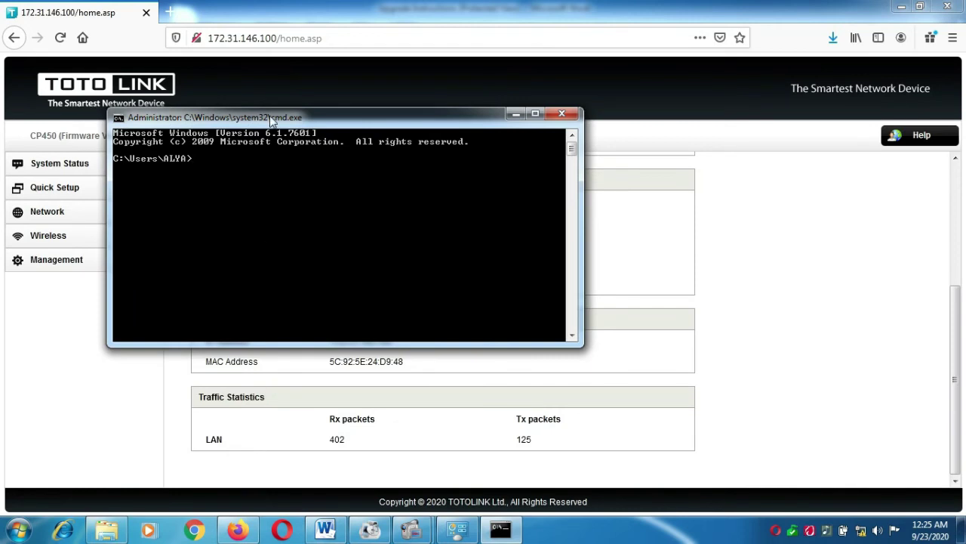
left_click_drag(427, 121, 766, 173)
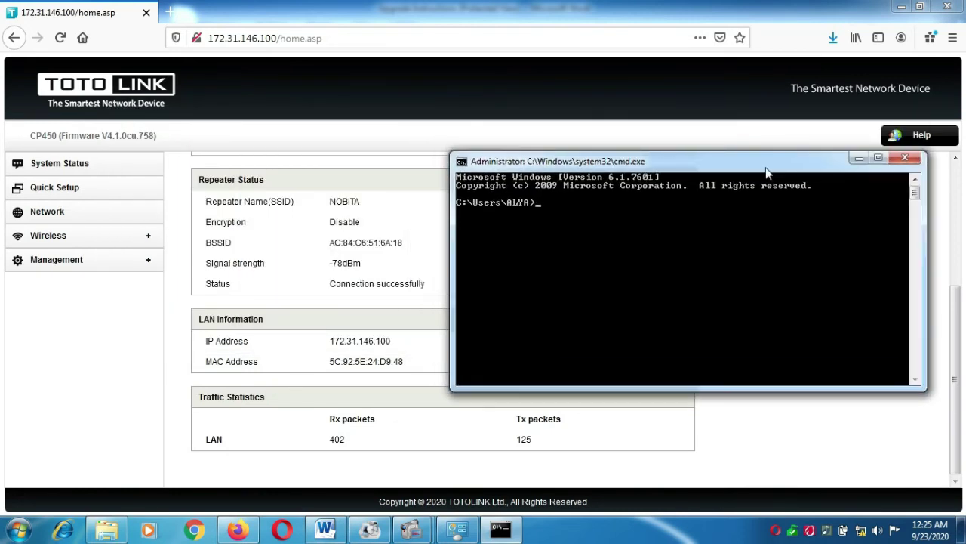
type("ping 8.8")
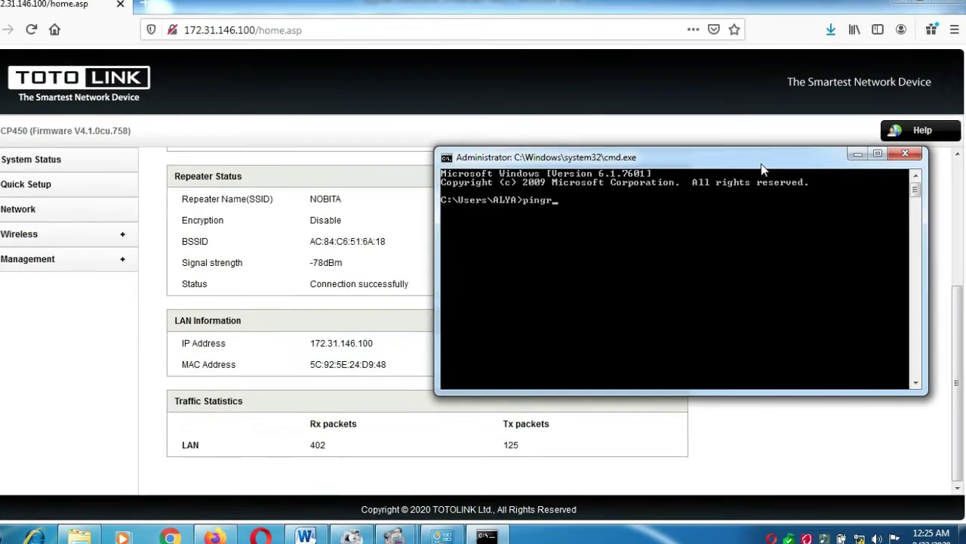
type(".8.8")
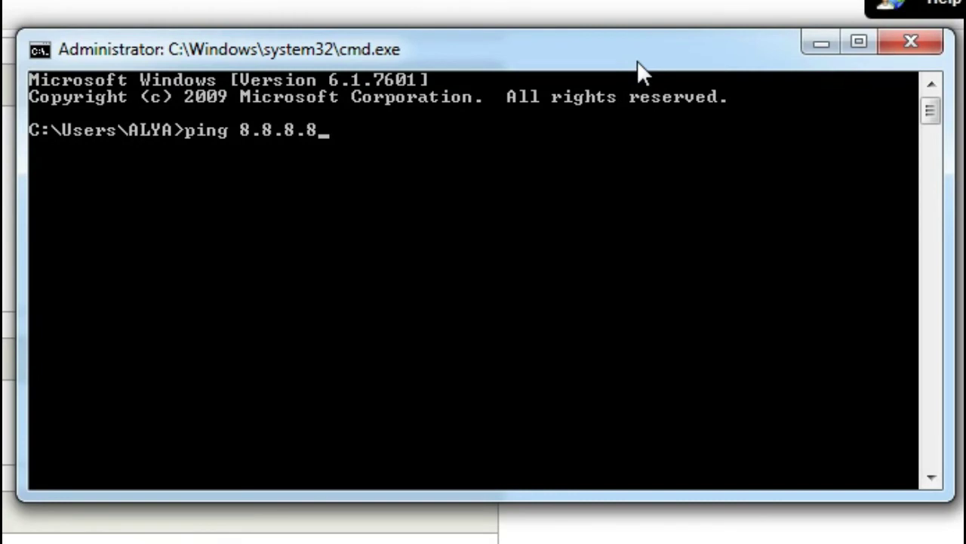
type(" -t")
key("Return")
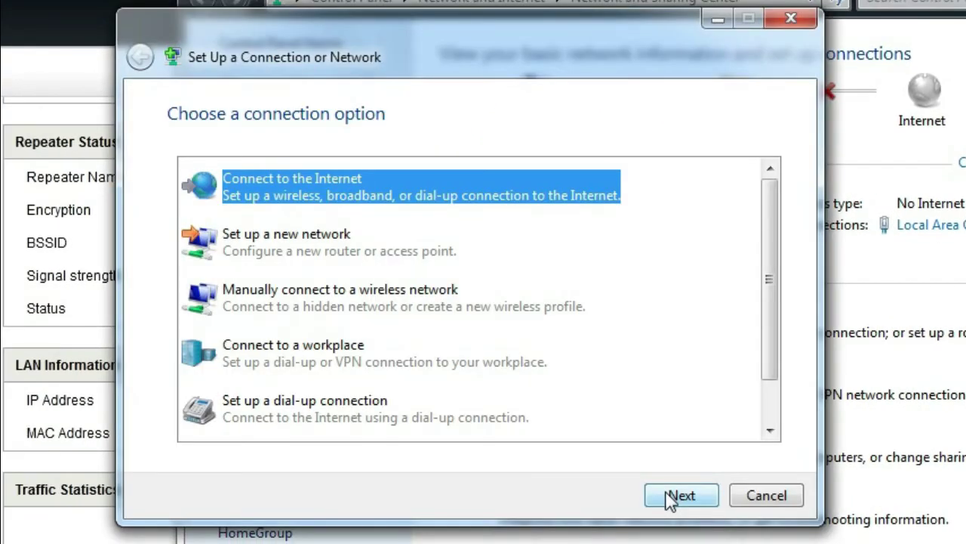
Connect a Broadband (PPPoE) connection with the ISP user name and a remembered password
left_click(670, 499)
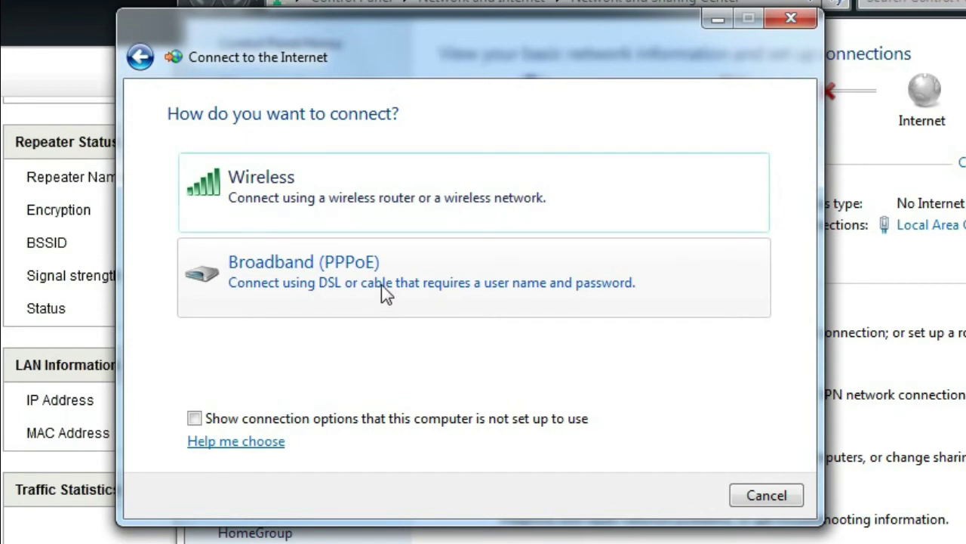
left_click(385, 294)
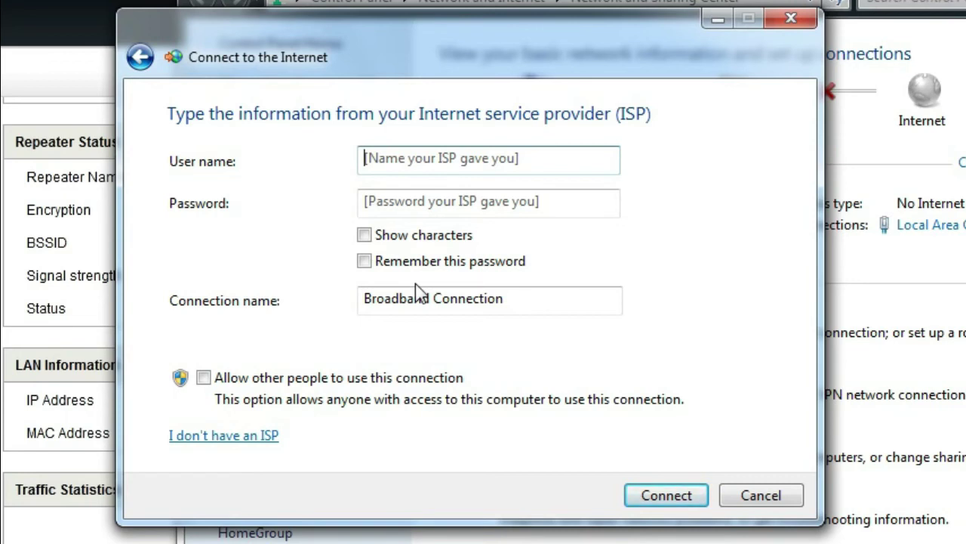
type("ppp")
left_click(365, 201)
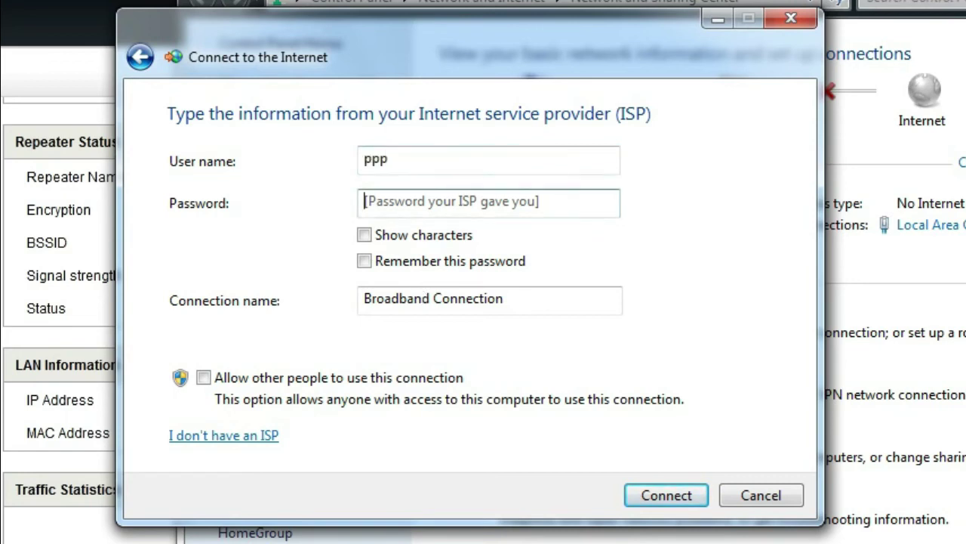
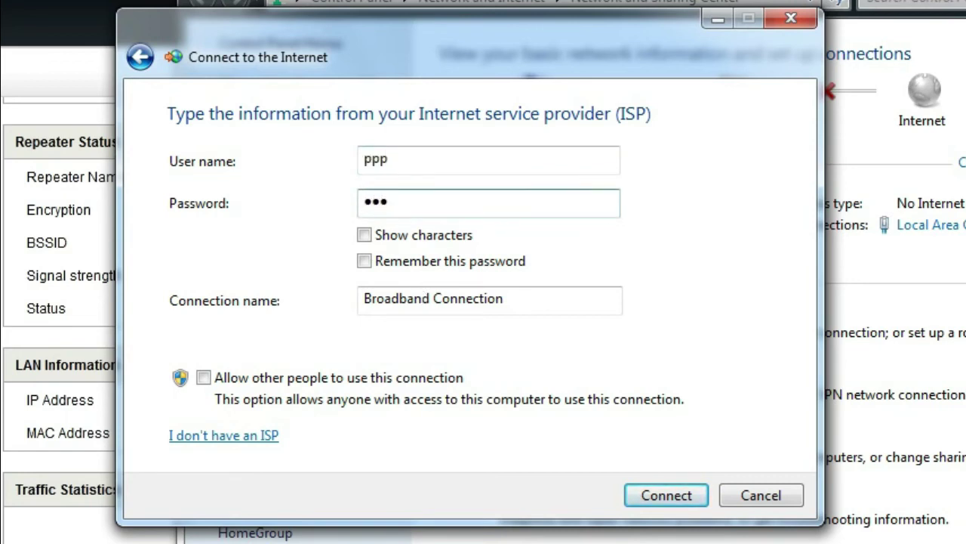
left_click(365, 261)
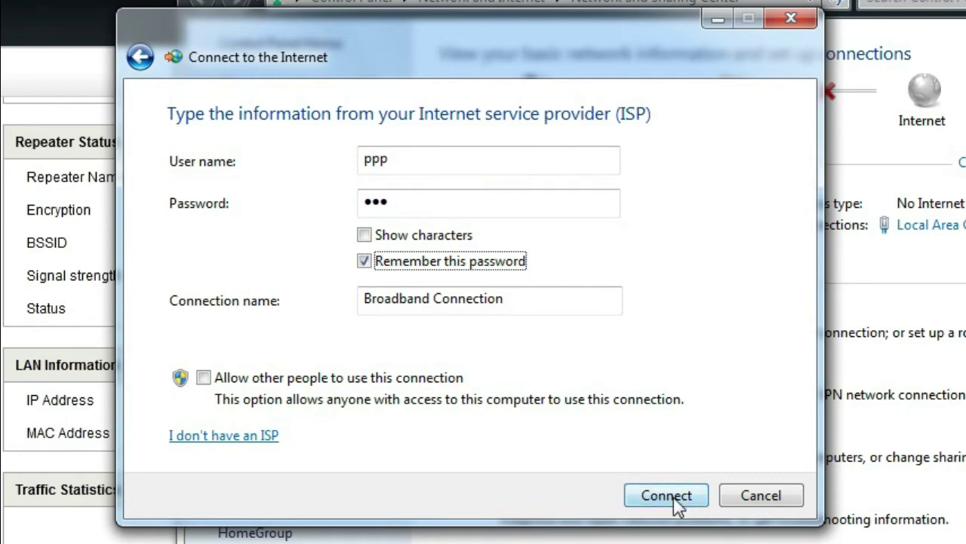
left_click(666, 496)
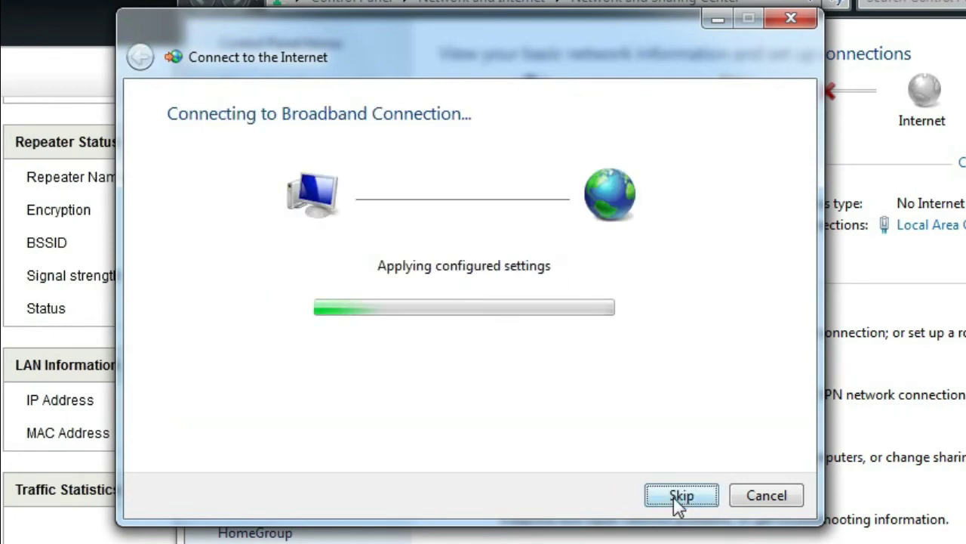
Check the ping replies and close the finished connection wizard
key("alt+Tab")
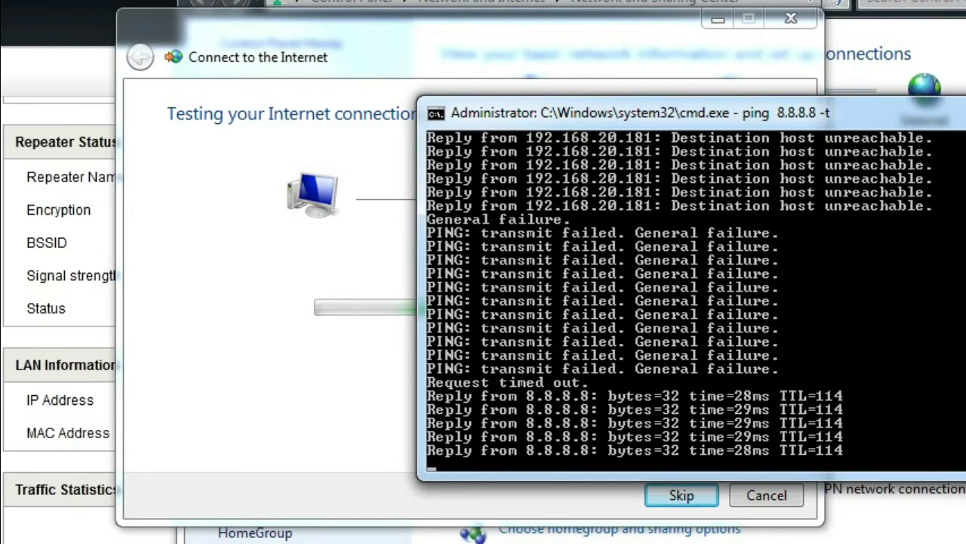
left_click(339, 468)
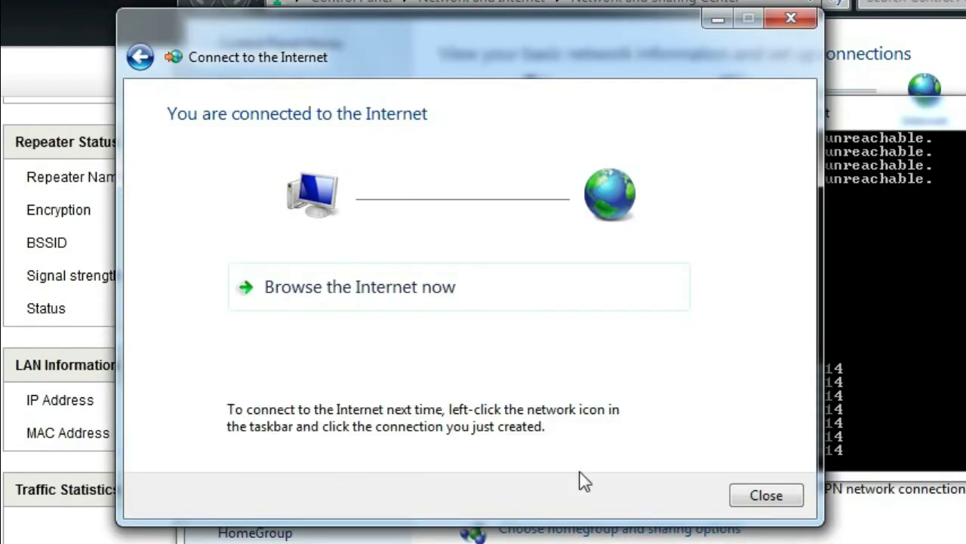
left_click(767, 496)
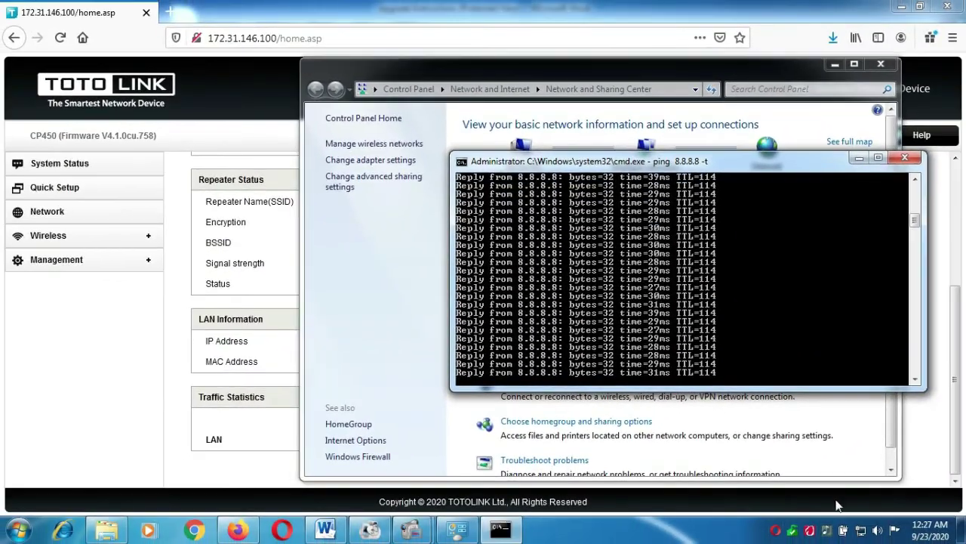
Disconnect the Broadband Connection from the tray network list
left_click(861, 531)
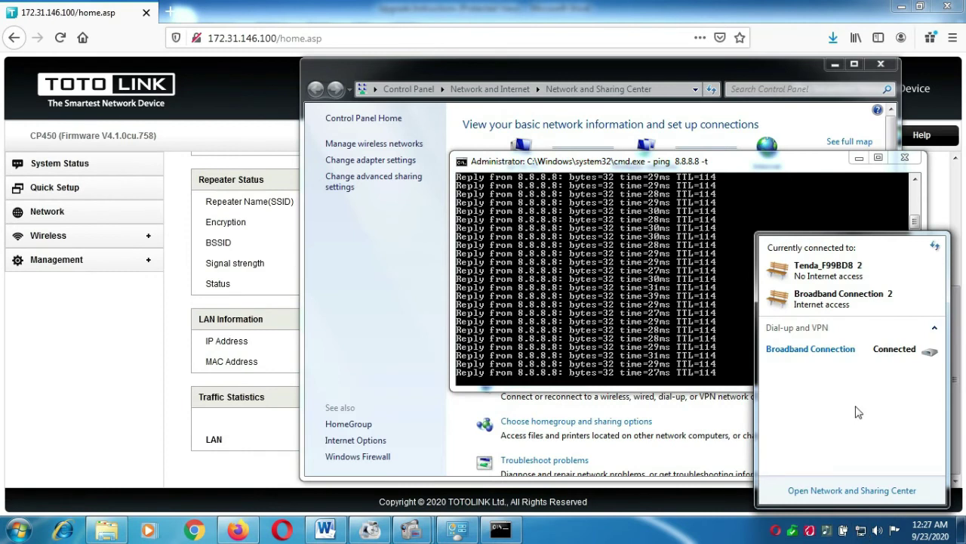
left_click(862, 352)
left_click(893, 371)
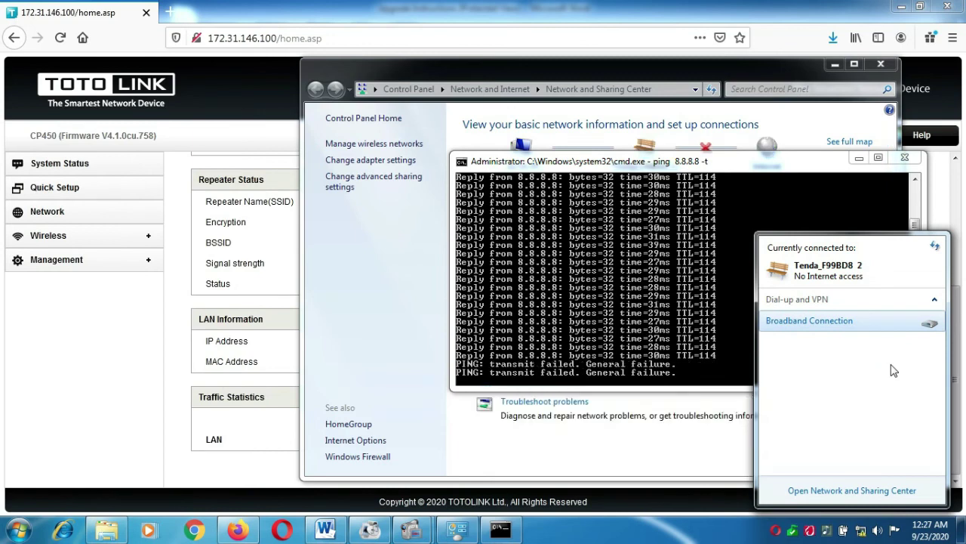
Set the Local Area Connection's gateway and preferred DNS to 172.31.146.1, then check the pings
left_click(457, 532)
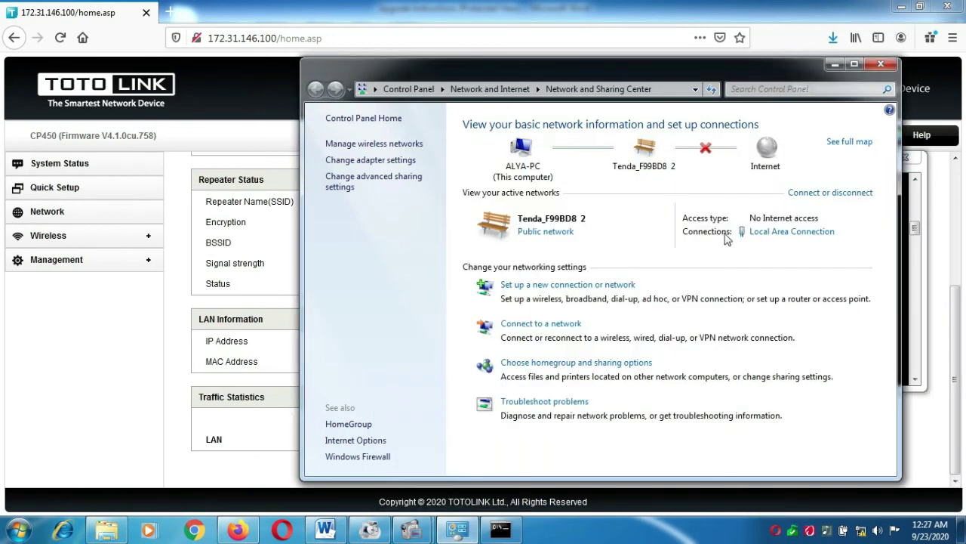
left_click(774, 234)
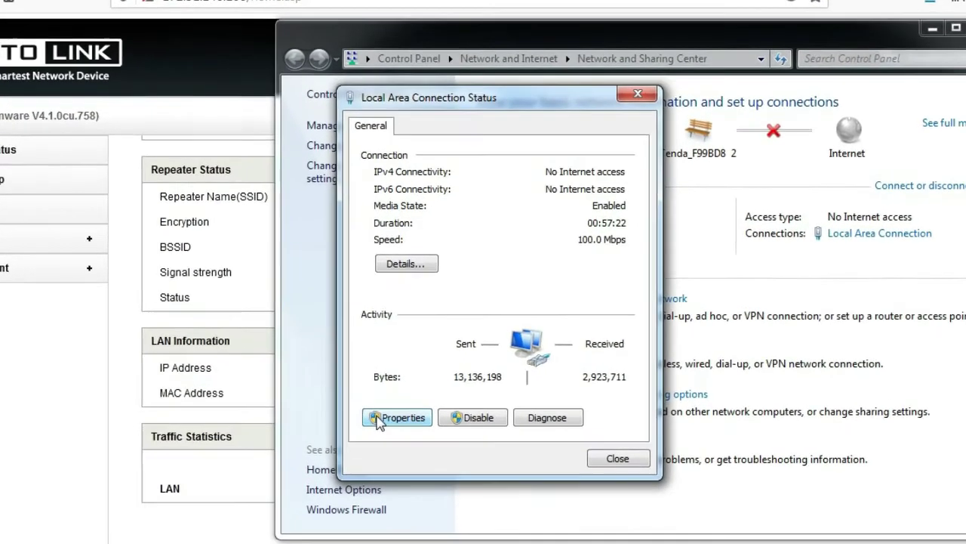
left_click(380, 402)
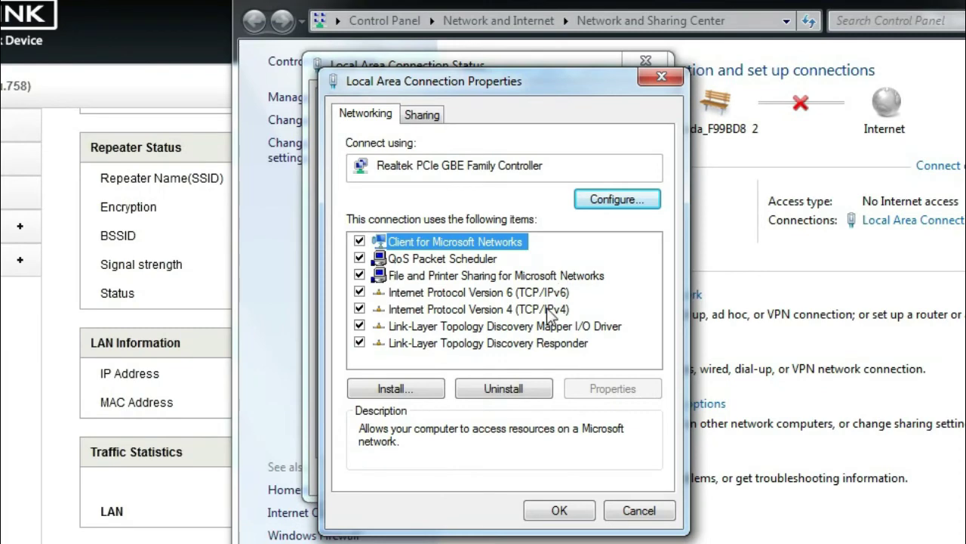
double_click(545, 308)
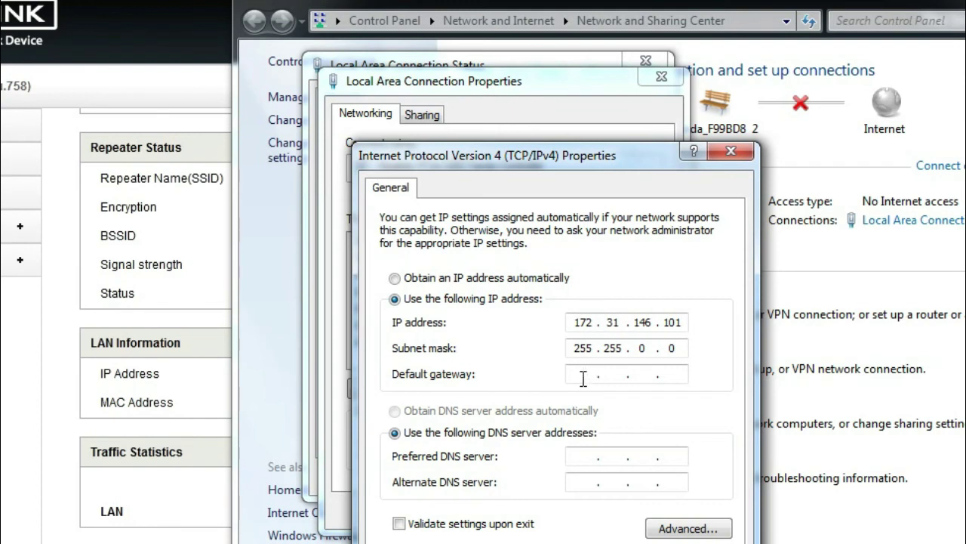
type("172 . 31 . 146 . 1")
key("Tab")
type("72 . 31 ")
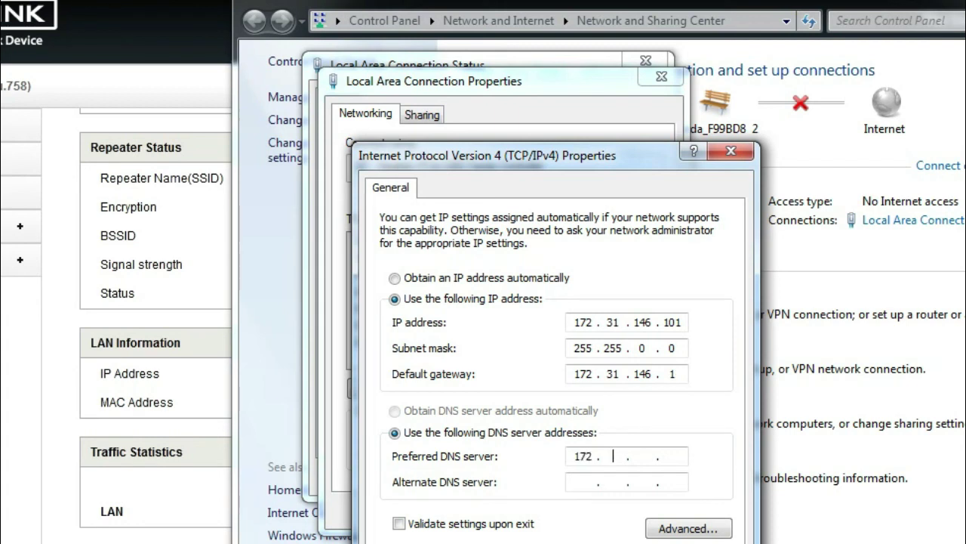
type(". 146 . ")
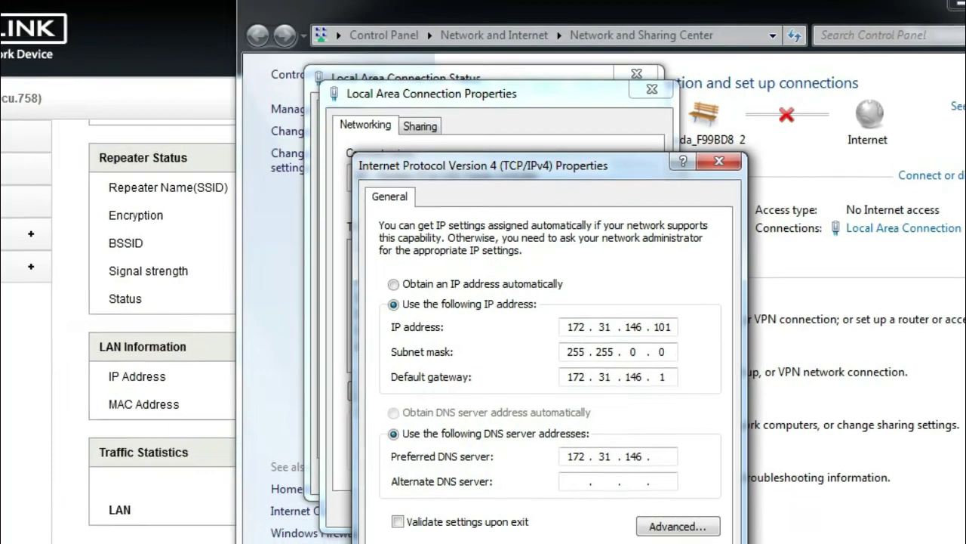
type("1")
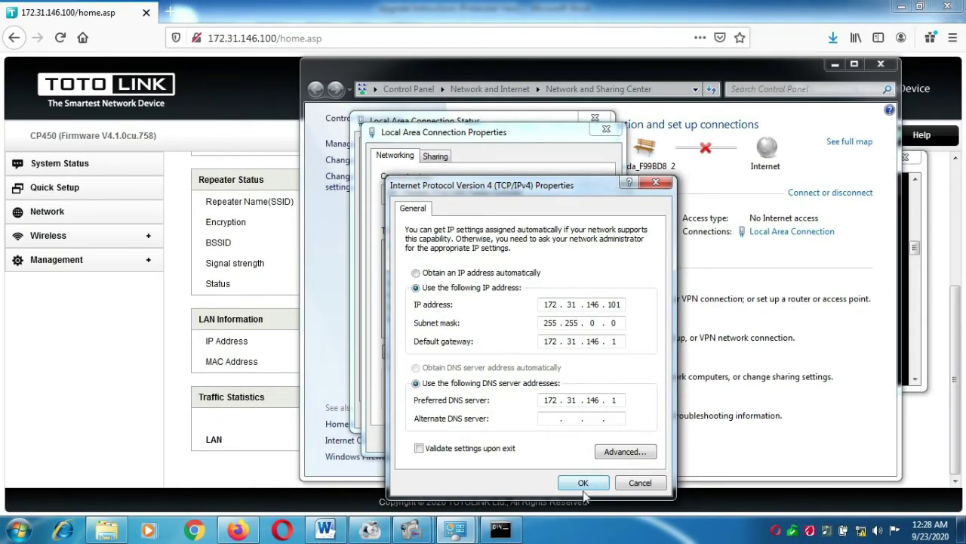
left_click(584, 484)
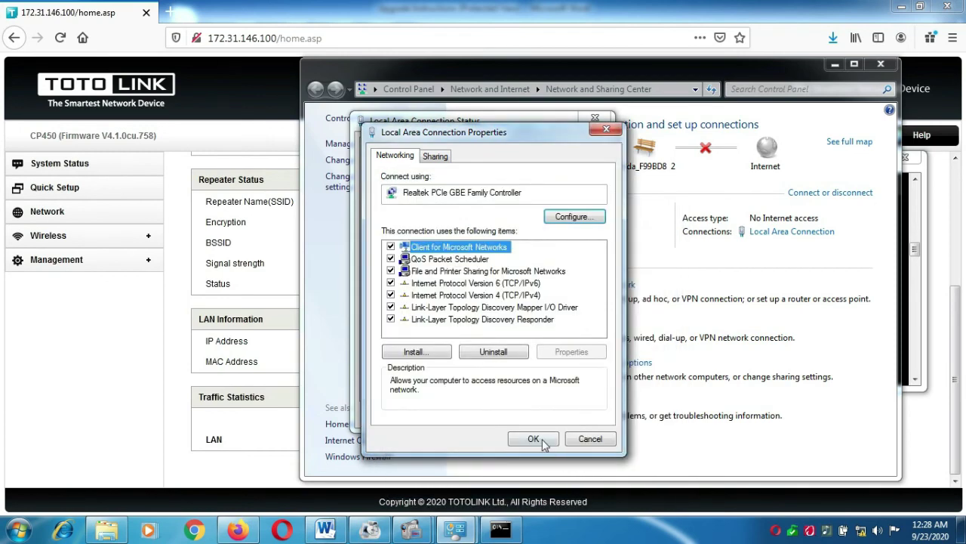
left_click(533, 439)
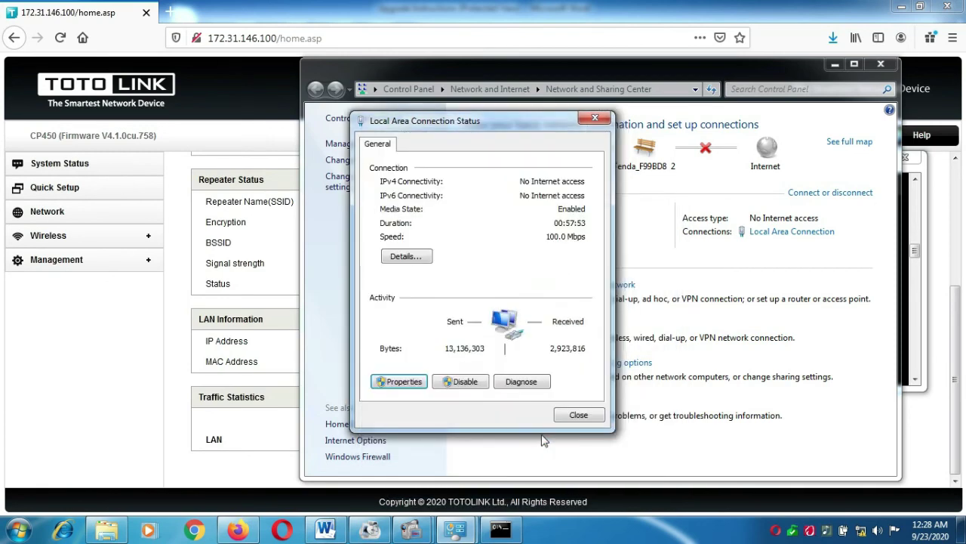
left_click(578, 415)
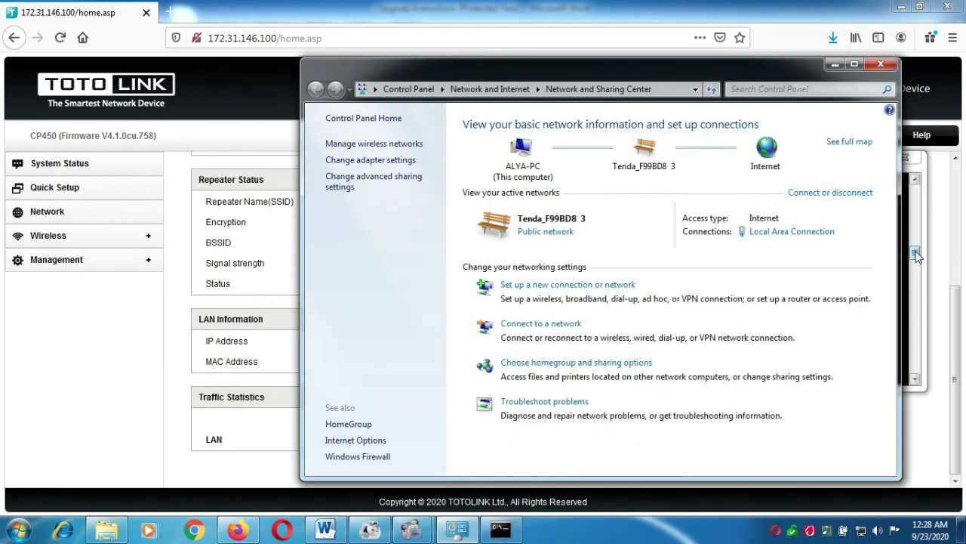
left_click(916, 257)
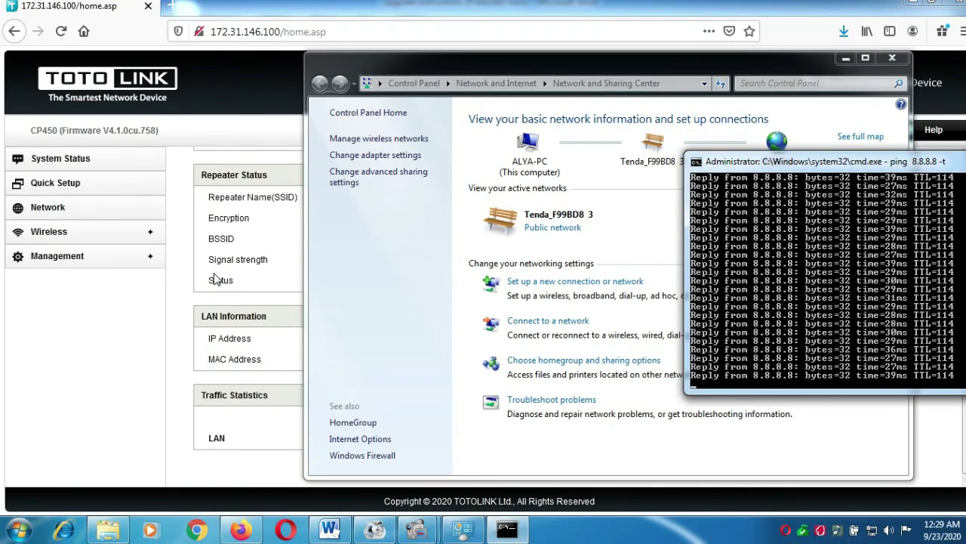
Load 172.31.146.9 in a new Firefox tab to reach the CPE610 login page, keeping the TOTOLINK status tab
left_click(173, 7)
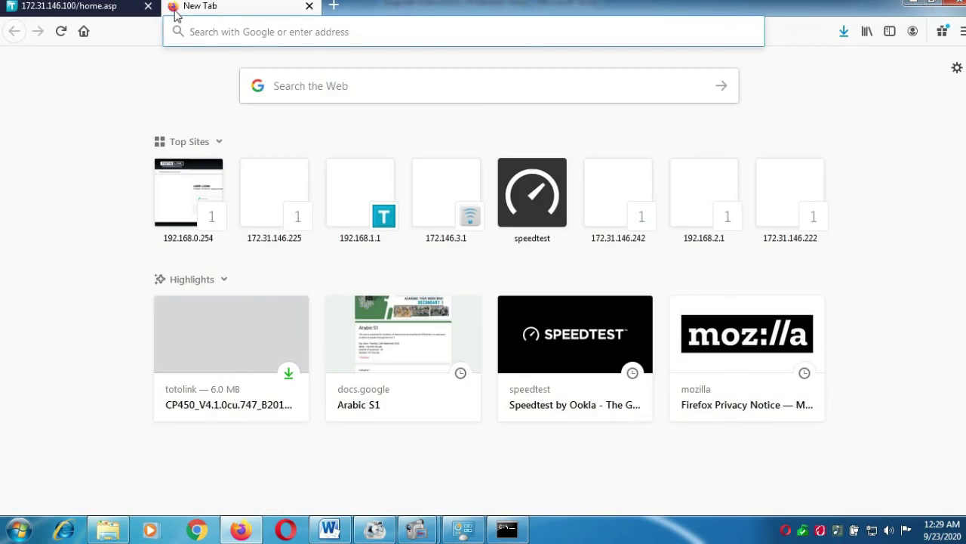
left_click(242, 31)
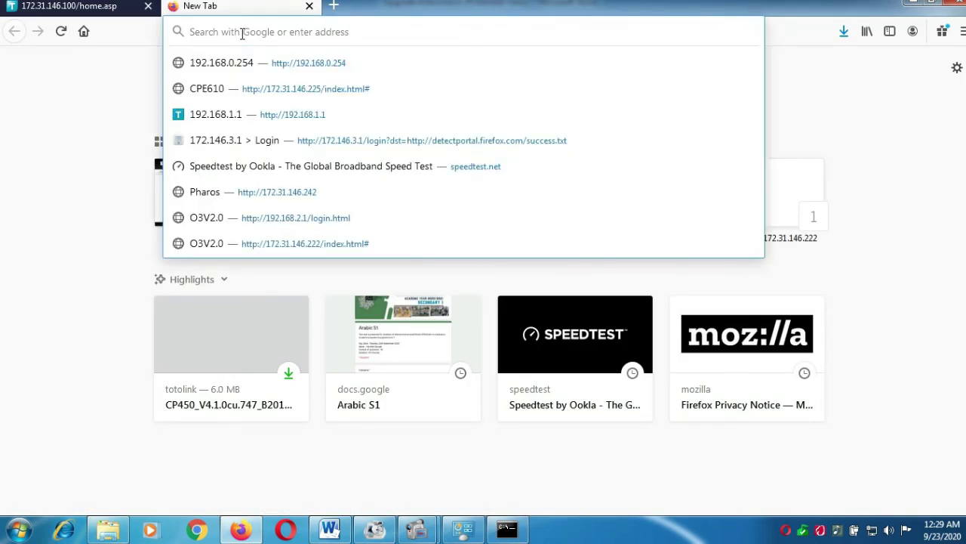
left_click(132, 12)
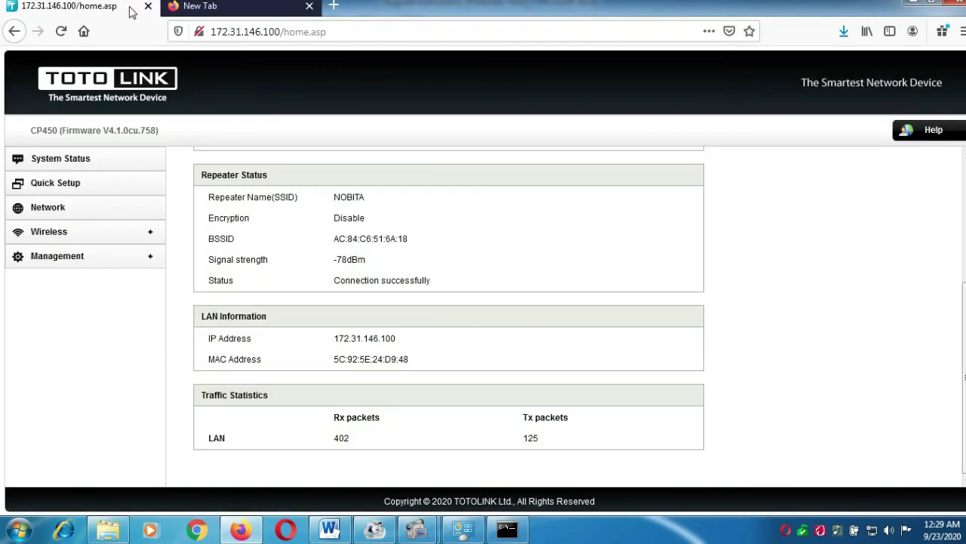
left_click(198, 7)
type("172.31.")
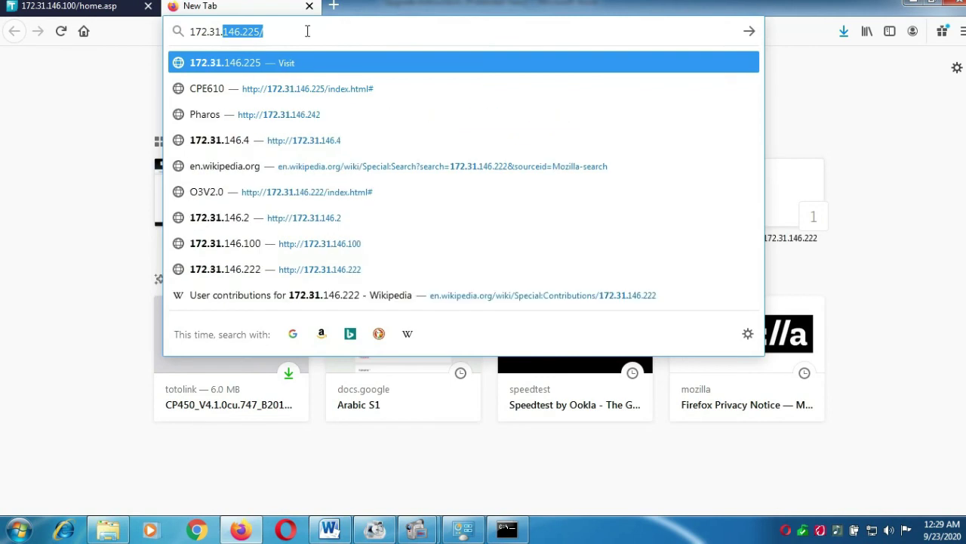
type("146.9")
key("Return")
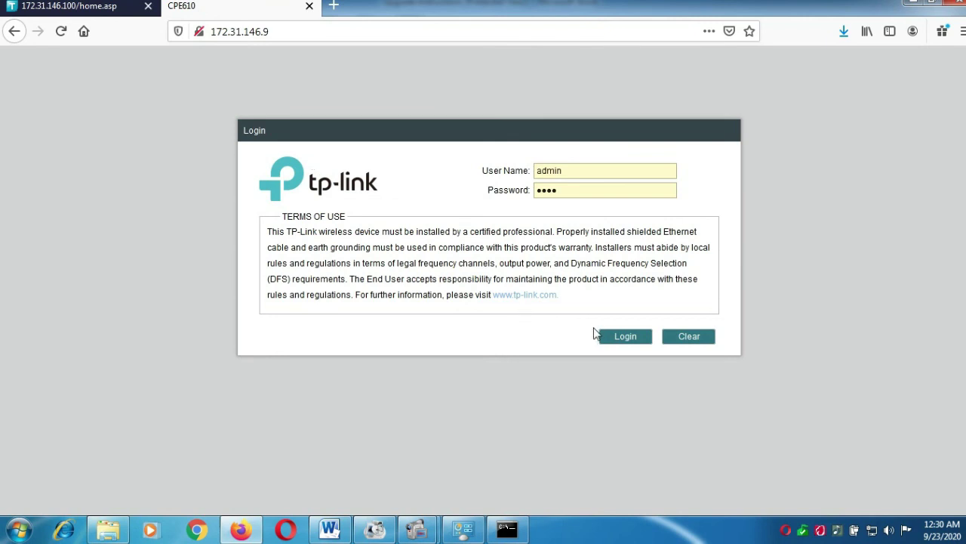
left_click(108, 9)
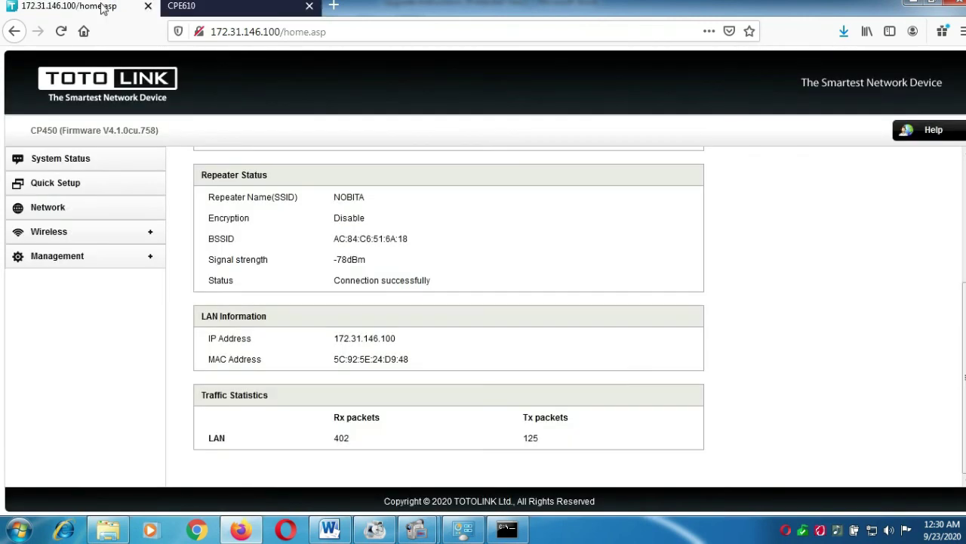
left_click(192, 9)
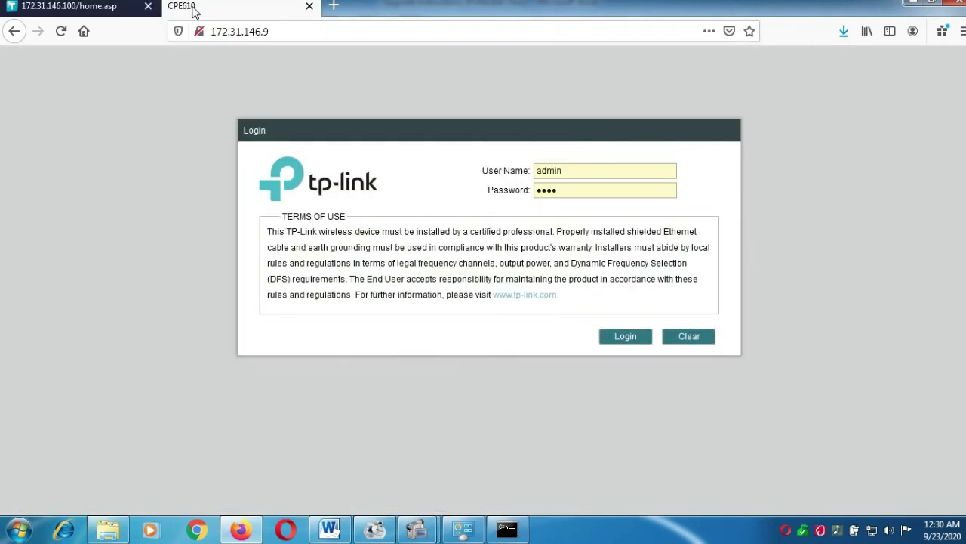